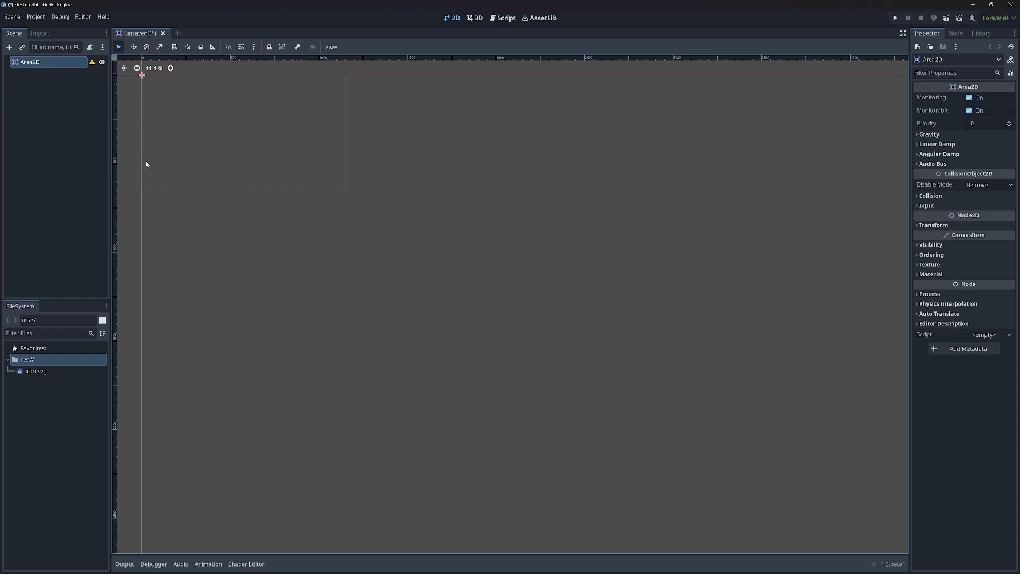
- Add a CPUParticles2D node as a child of the Area2D node
{"action": "right_click", "coordinate": [65, 65]}
{"action": "left_click", "coordinate": [86, 69]}
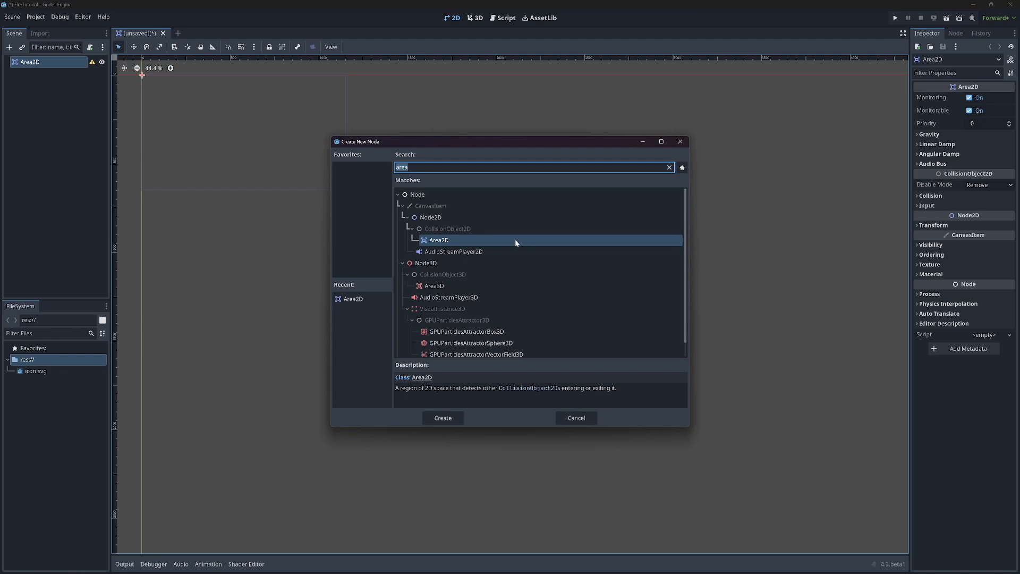
{"action": "type", "text": "par"}
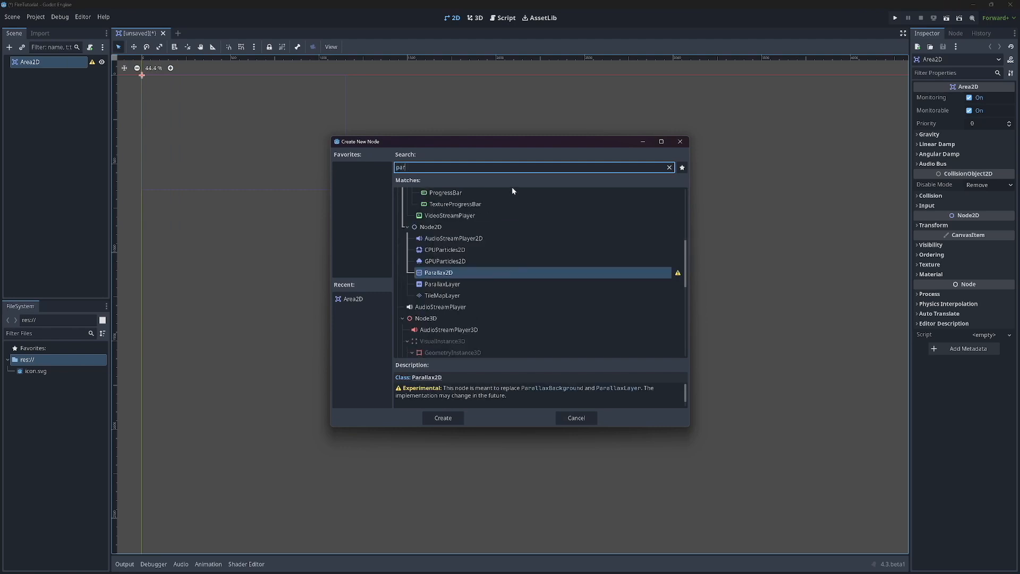
{"action": "key", "text": "Up"}
{"action": "key", "text": "Up"}
{"action": "key", "text": "Return"}
- Set the particle amount of the CPUParticles2D node to 5000
{"action": "middle_click_drag", "start_coordinate": [261, 212], "coordinate": [647, 352]}
{"action": "scroll", "coordinate": [556, 279], "scroll_direction": "up", "scroll_amount": 8}
{"action": "middle_click_drag", "start_coordinate": [525, 237], "coordinate": [588, 448]}
{"action": "scroll", "coordinate": [613, 364], "scroll_direction": "up", "scroll_amount": 2}
{"action": "middle_click_drag", "start_coordinate": [535, 269], "coordinate": [620, 383]}
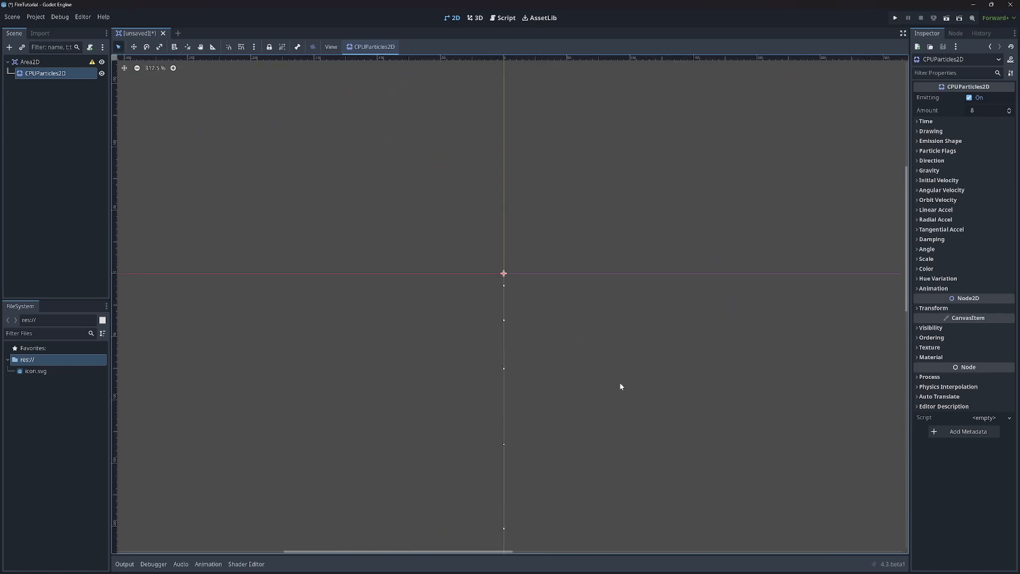
{"action": "left_click", "coordinate": [980, 111]}
{"action": "type", "text": "5000"}
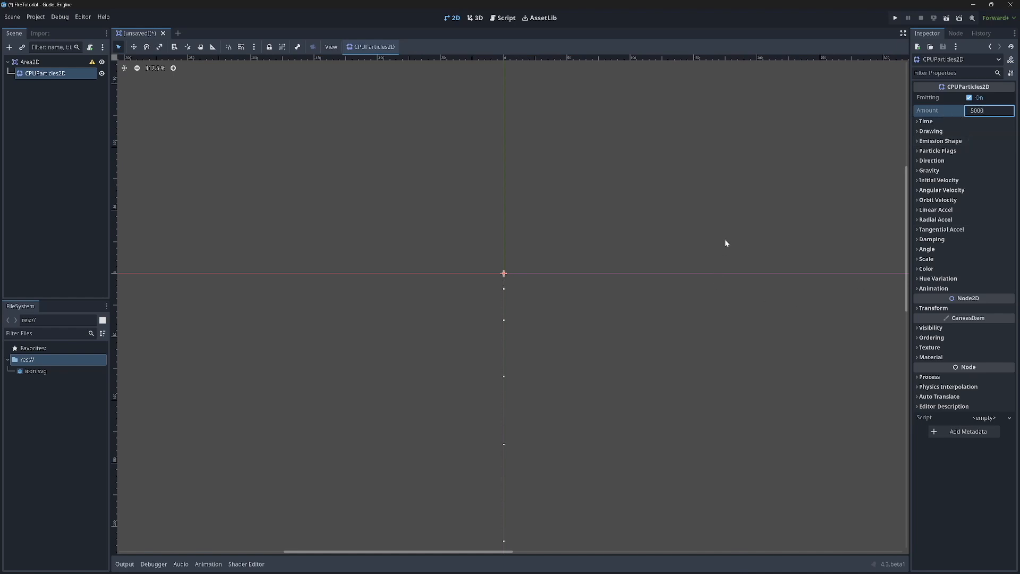
- Configure the particle timing with a lifetime of 0.4 s, a speed scale of 0.4 and a randomness of 1
{"action": "left_click", "coordinate": [939, 121]}
{"action": "left_click", "coordinate": [988, 131]}
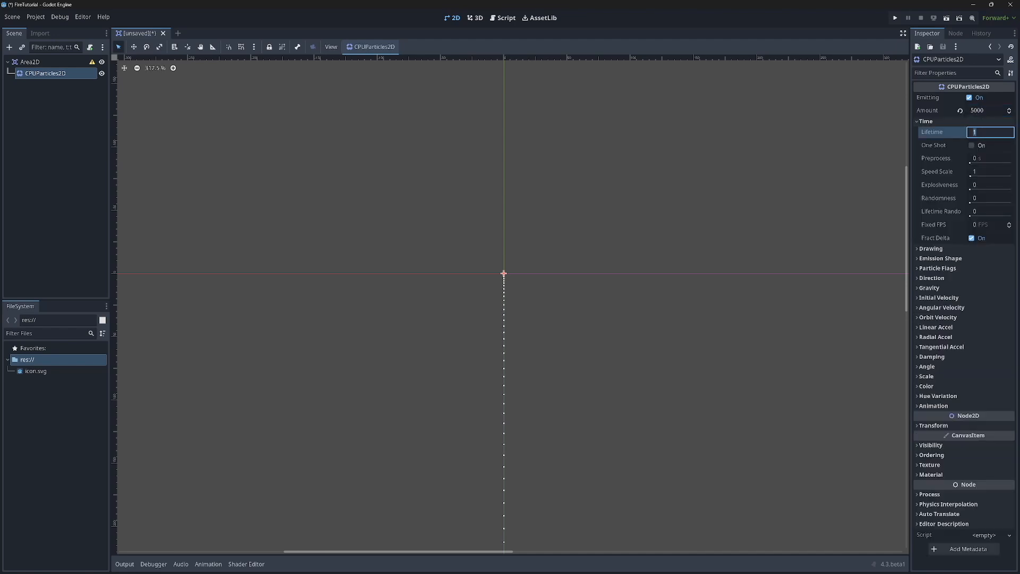
{"action": "type", "text": ".4"}
{"action": "key", "text": "Return"}
{"action": "left_click", "coordinate": [976, 173]}
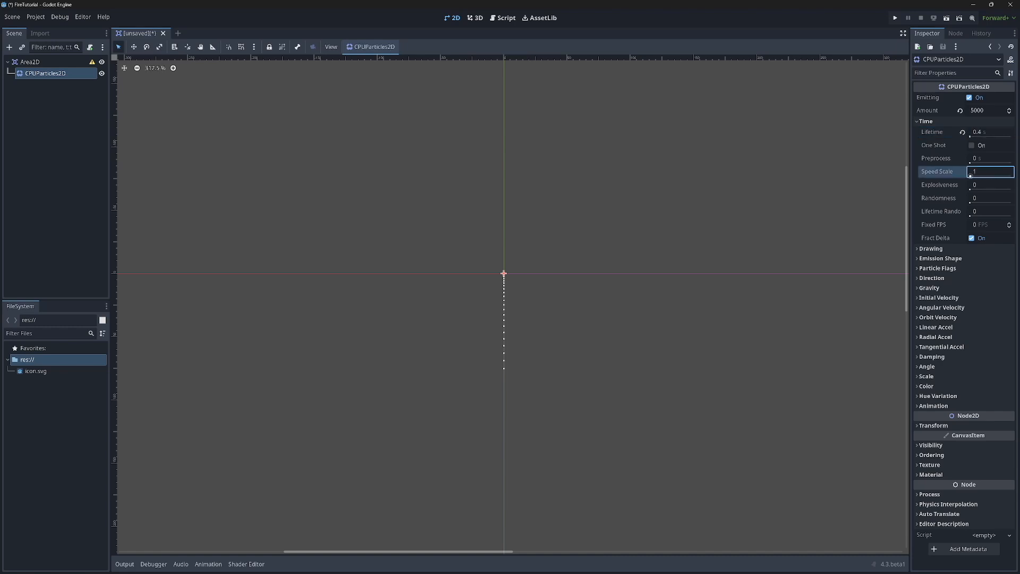
{"action": "type", "text": ".4"}
{"action": "key", "text": "Return"}
{"action": "left_click", "coordinate": [981, 200]}
{"action": "type", "text": "1"}
{"action": "key", "text": "Return"}
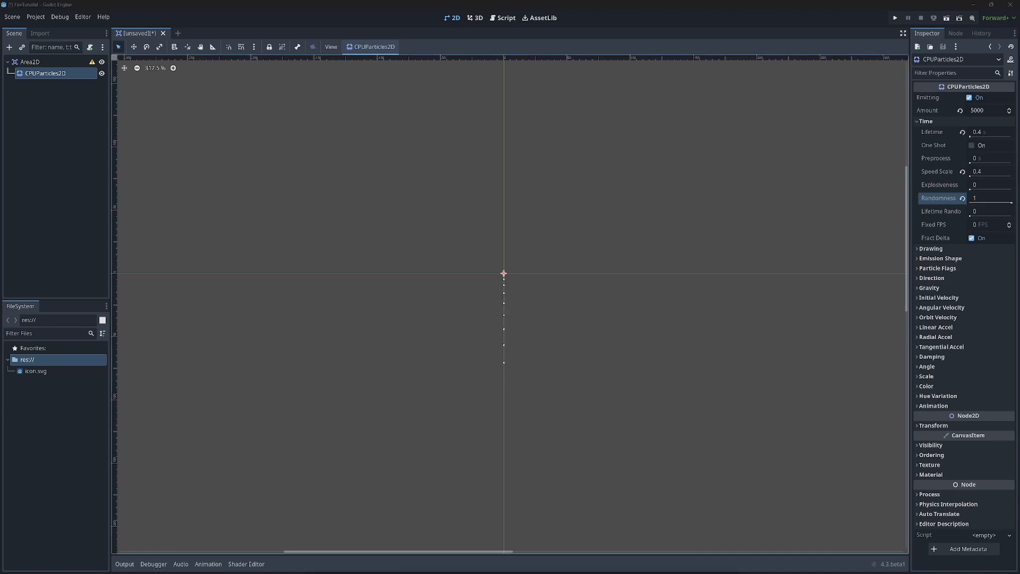
- Change the particles' emission shape to Sphere with a radius of 32 px
{"action": "left_click", "coordinate": [951, 258]}
{"action": "left_click", "coordinate": [994, 272]}
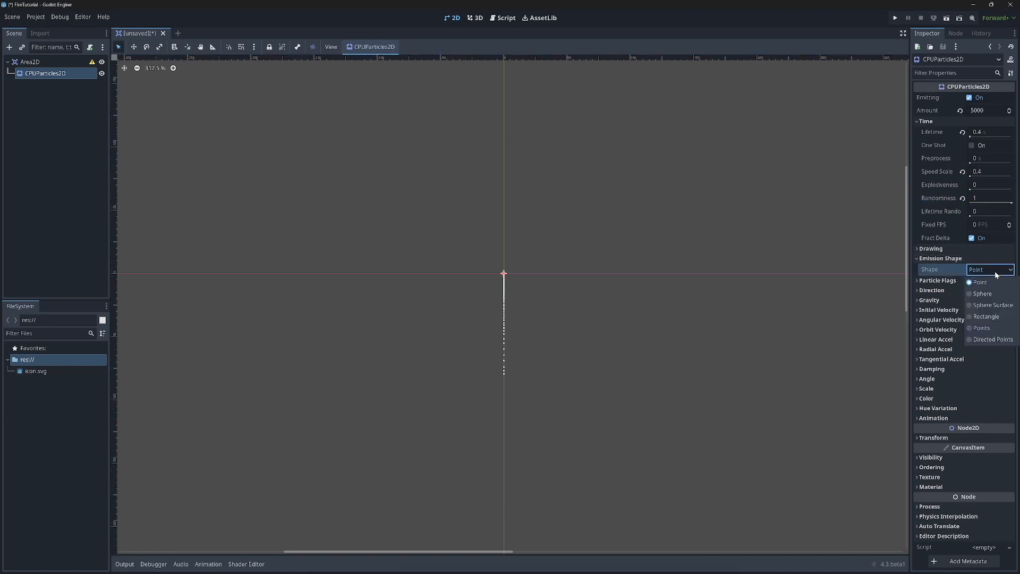
{"action": "left_click", "coordinate": [981, 293]}
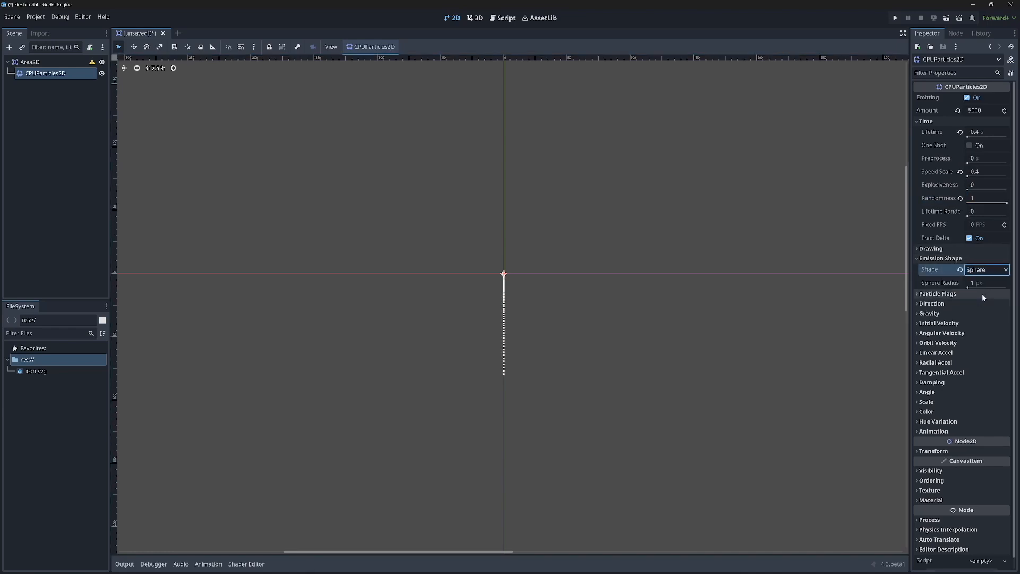
{"action": "left_click", "coordinate": [976, 283]}
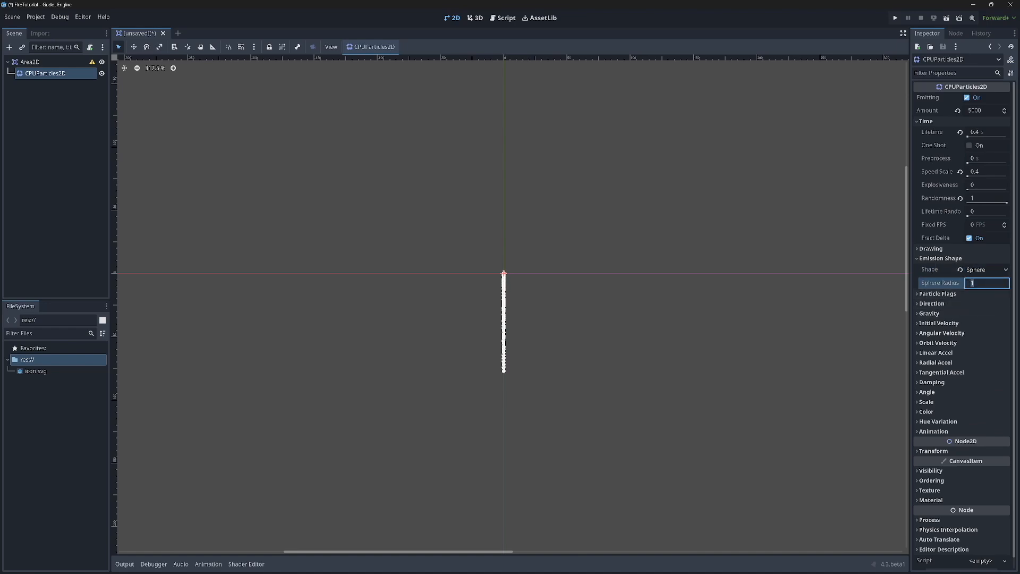
{"action": "type", "text": "32"}
{"action": "key", "text": "Return"}
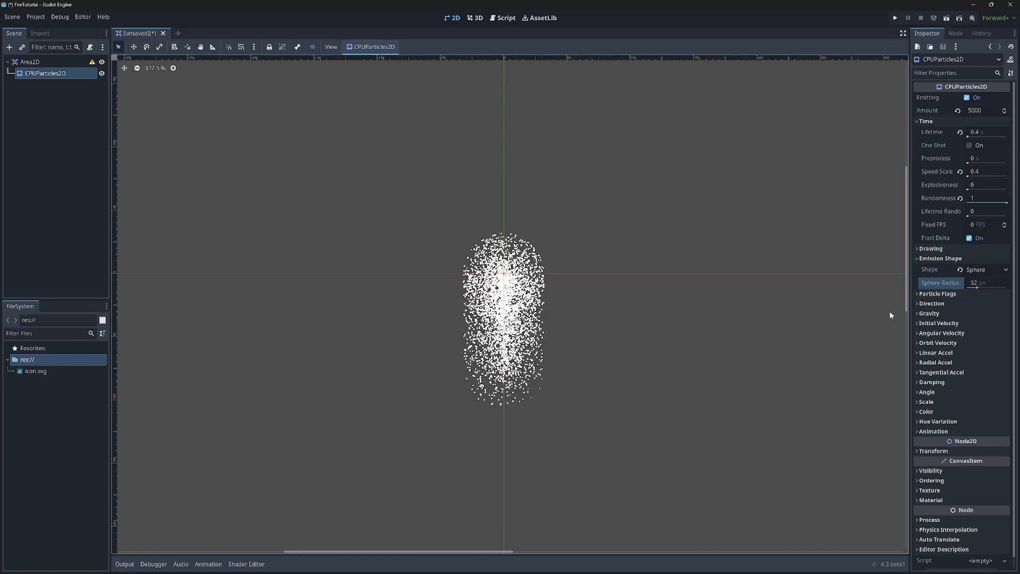
- Set the particles' direction to x 0 and y -1, with a spread of 0
{"action": "left_click", "coordinate": [967, 301]}
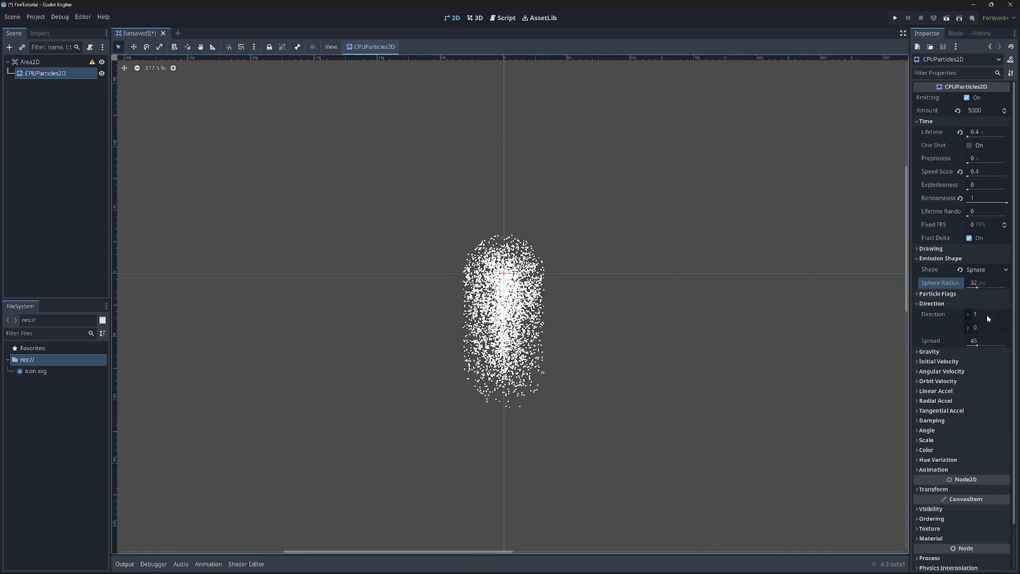
{"action": "left_click", "coordinate": [986, 315]}
{"action": "type", "text": "0"}
{"action": "left_click", "coordinate": [980, 327]}
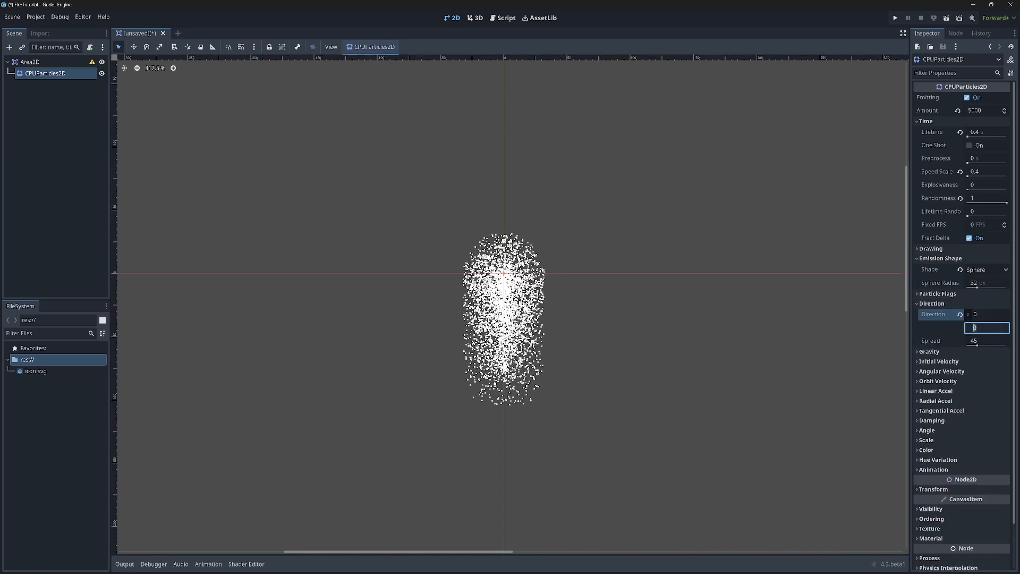
{"action": "type", "text": "-"}
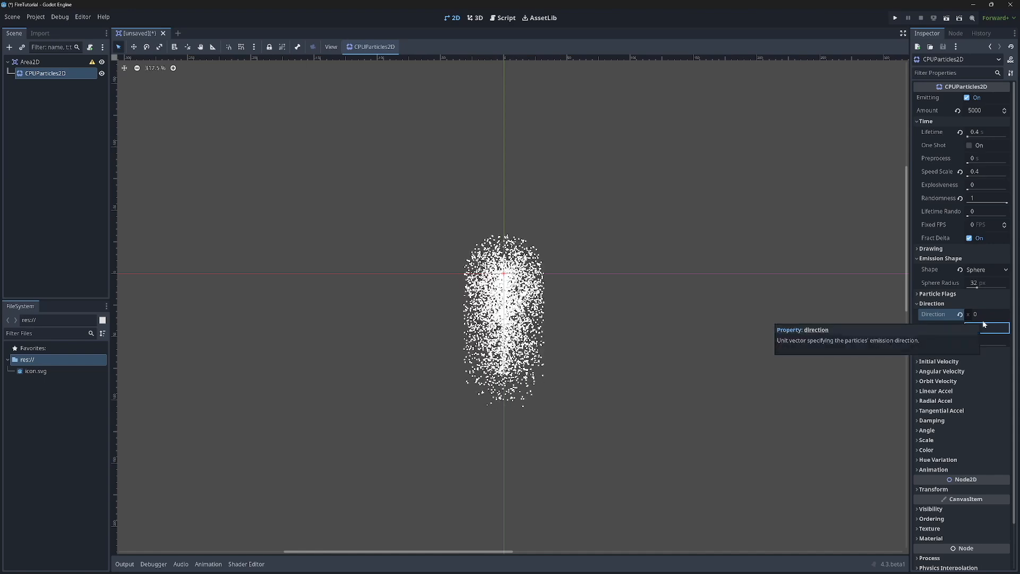
{"action": "type", "text": "1"}
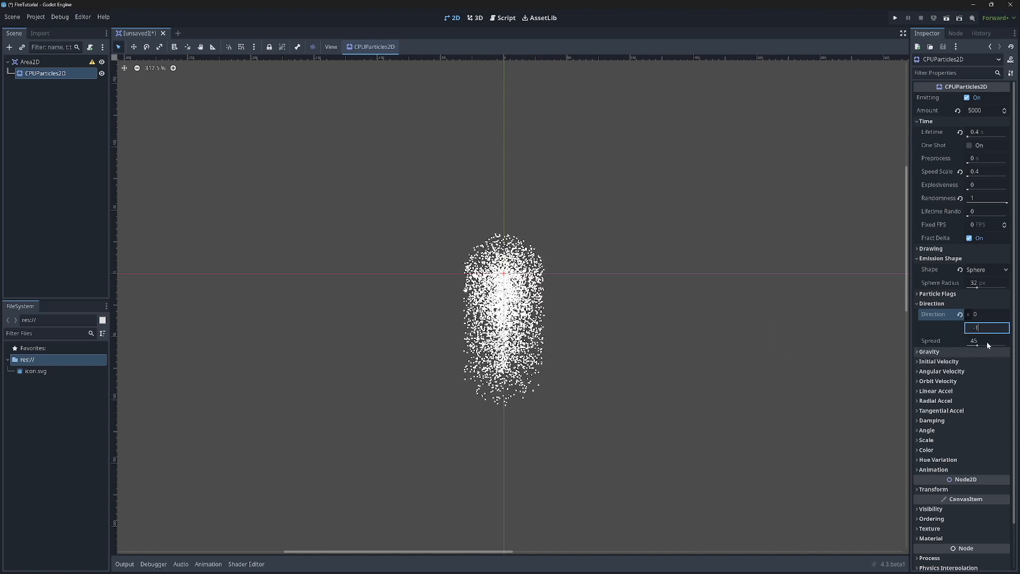
{"action": "left_click", "coordinate": [987, 340]}
{"action": "type", "text": "0"}
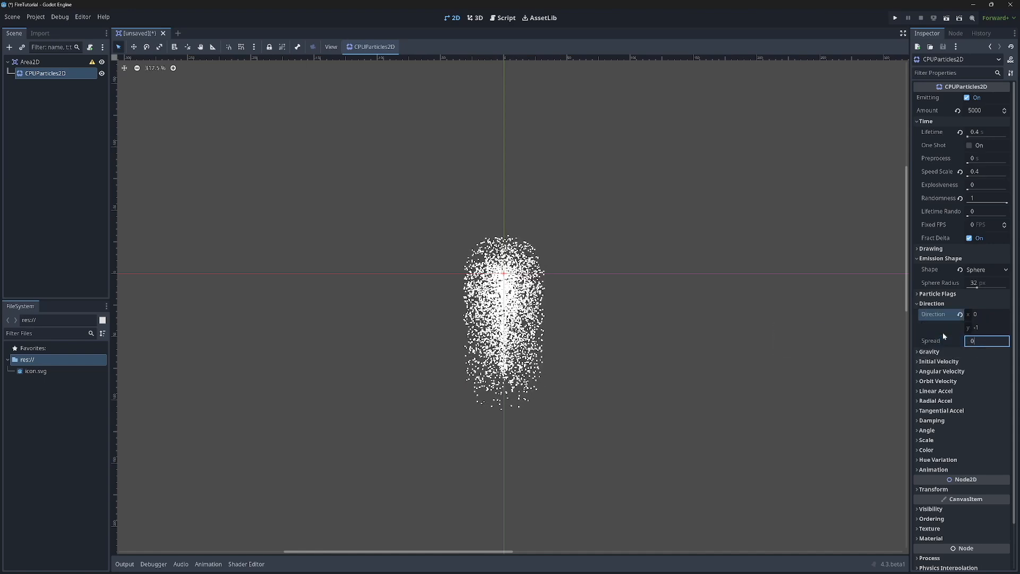
{"action": "key", "text": "Return"}
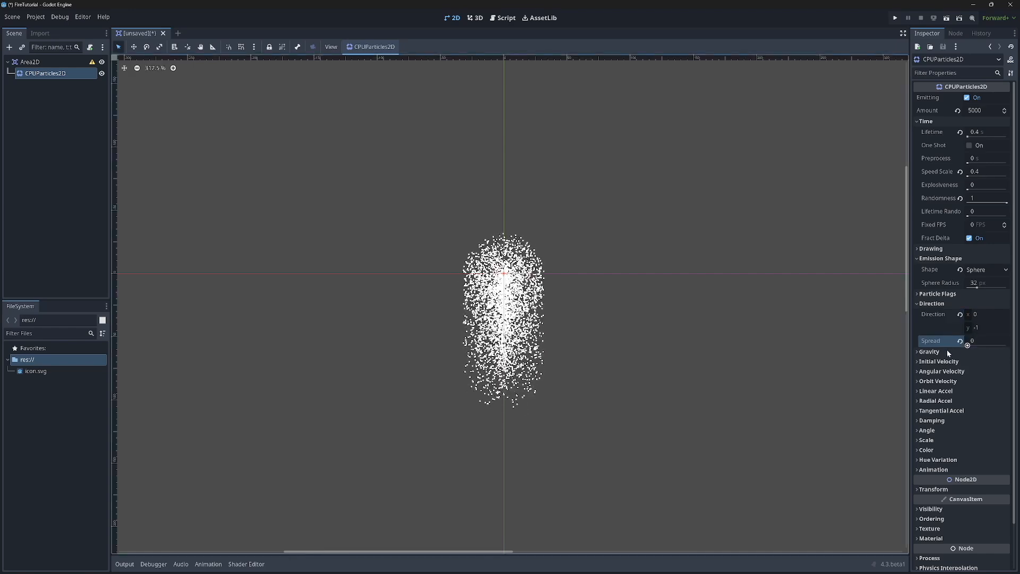
- Set the particles' vertical gravity to -980 px/s² so they rise
{"action": "left_click", "coordinate": [941, 351]}
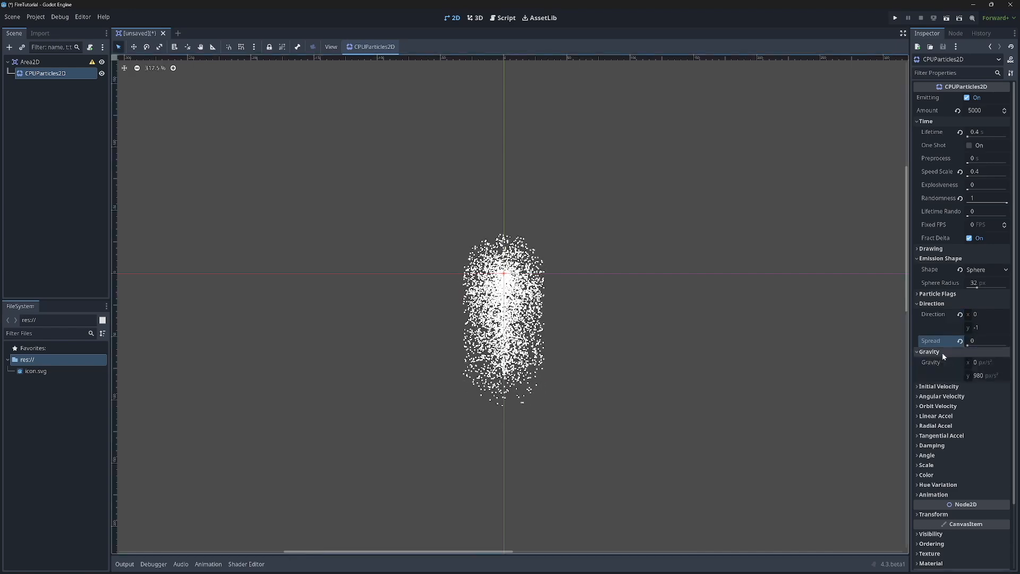
{"action": "left_click", "coordinate": [980, 375]}
{"action": "left_click", "coordinate": [973, 375]}
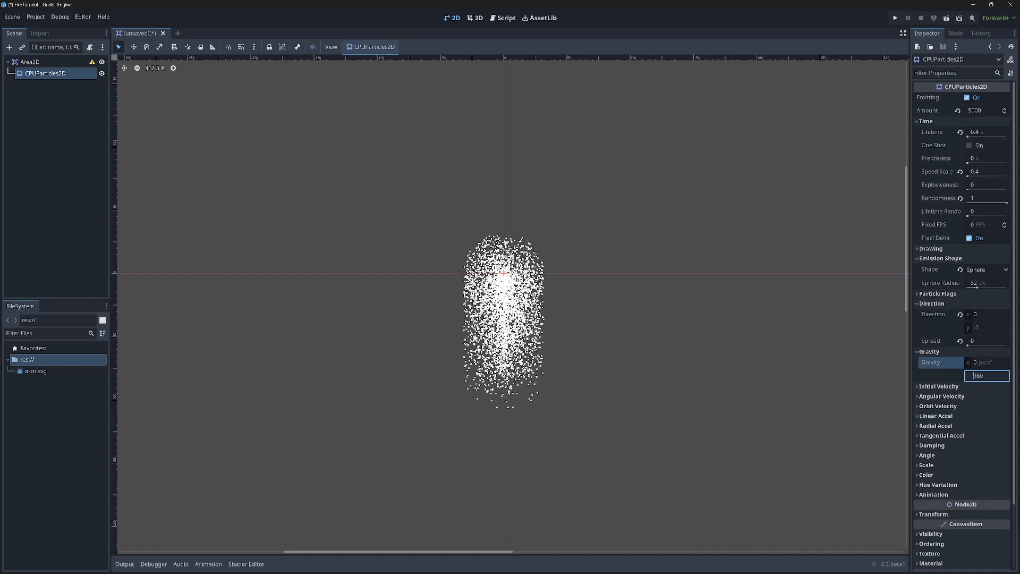
{"action": "type", "text": "-"}
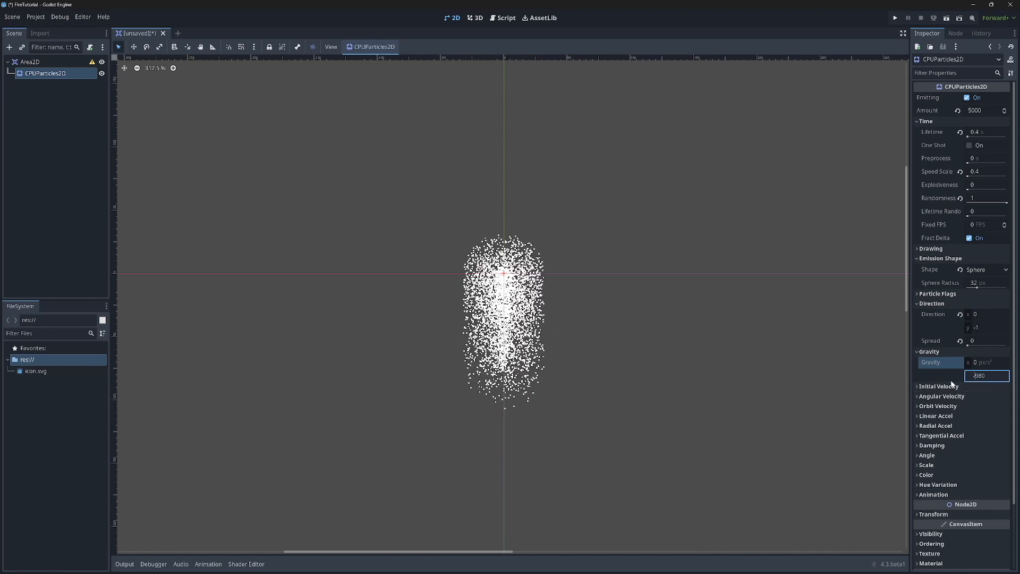
{"action": "key", "text": "Return"}
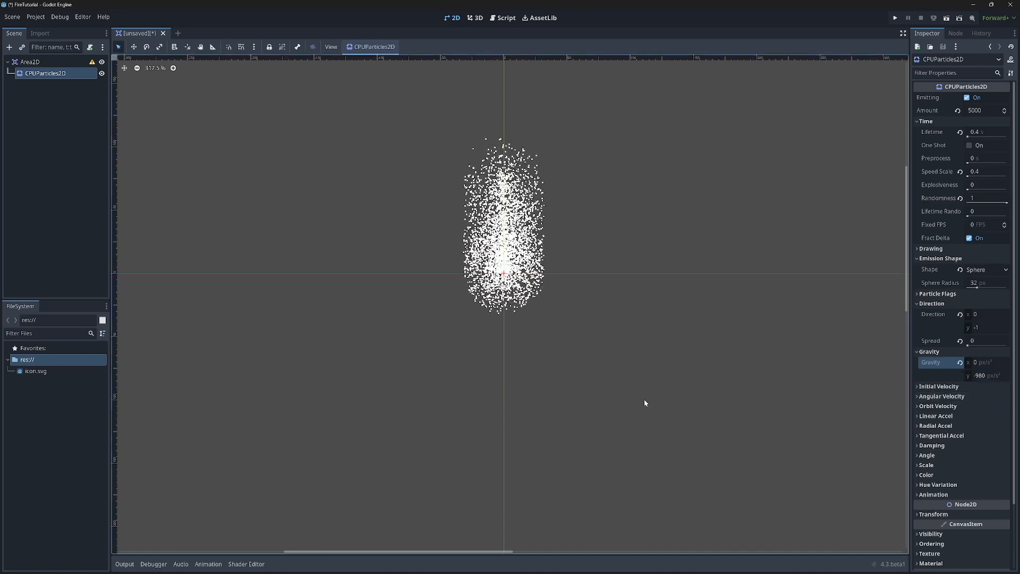
- Set the maximum initial velocity of the particles to 290 px/s
{"action": "scroll", "coordinate": [584, 362], "scroll_direction": "up", "scroll_amount": 1}
{"action": "middle_click_drag", "start_coordinate": [585, 362], "coordinate": [590, 463]}
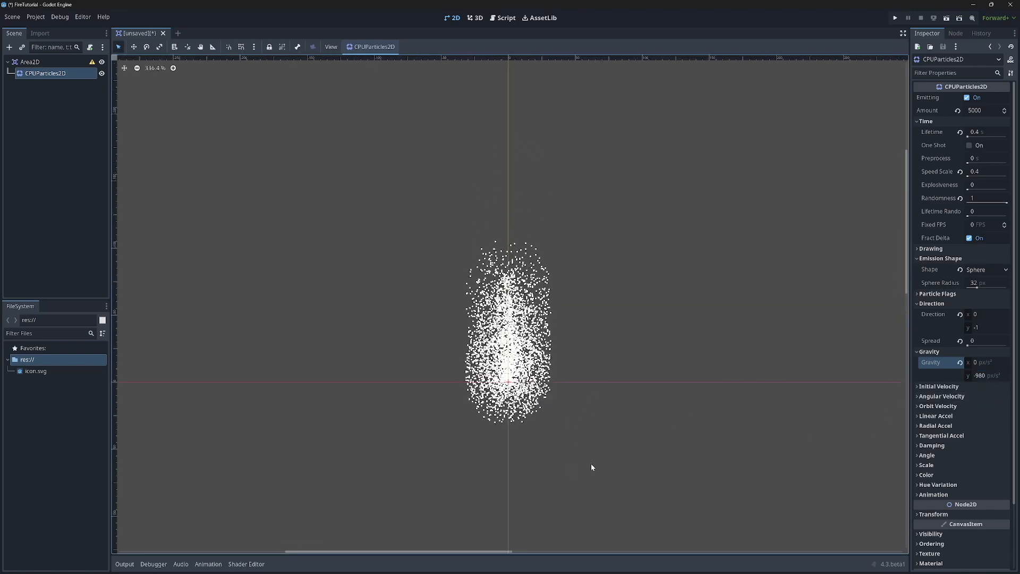
{"action": "left_click", "coordinate": [961, 386]}
{"action": "left_click", "coordinate": [971, 411]}
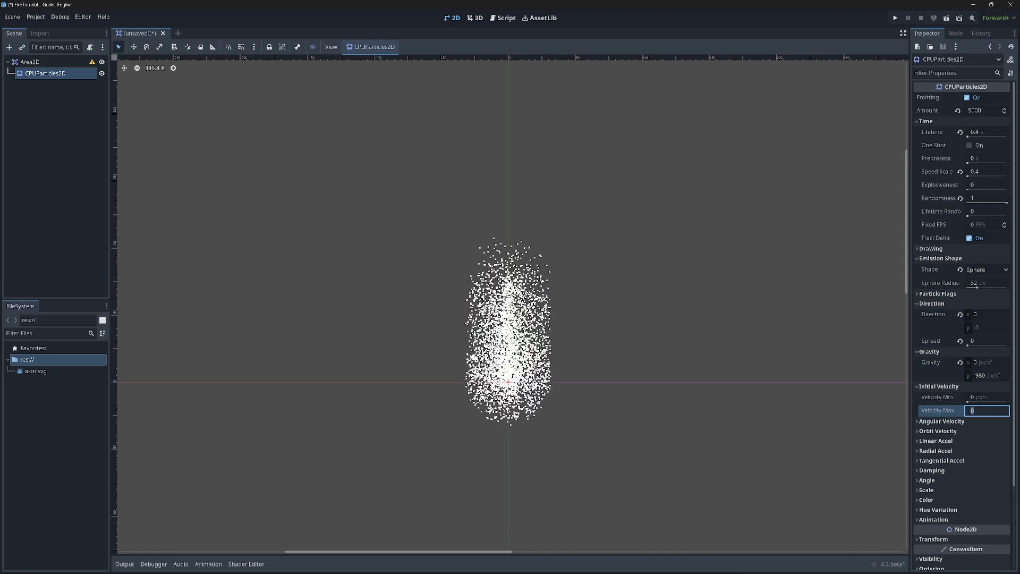
{"action": "type", "text": "290"}
{"action": "key", "text": "Return"}
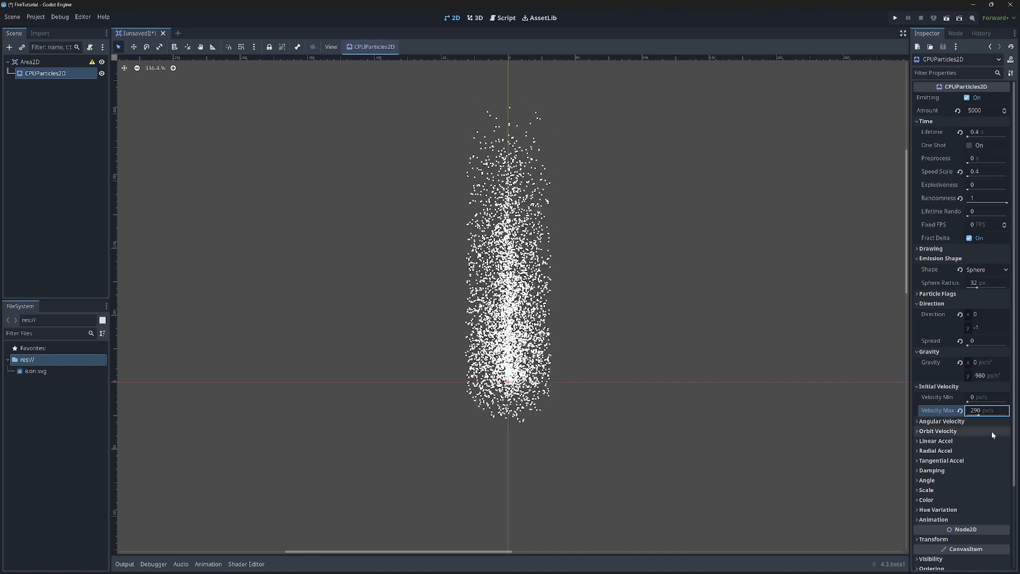
- Set the particles' angular velocity range to a minimum of -45 and a maximum of 45
{"action": "left_click", "coordinate": [972, 421]}
{"action": "left_click", "coordinate": [978, 433]}
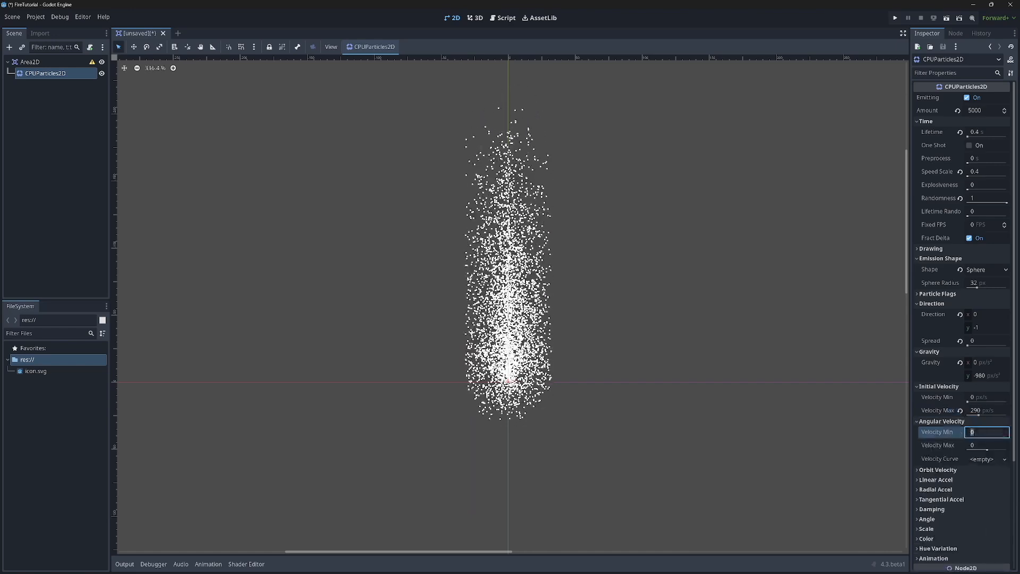
{"action": "type", "text": "-45"}
{"action": "left_click", "coordinate": [972, 449]}
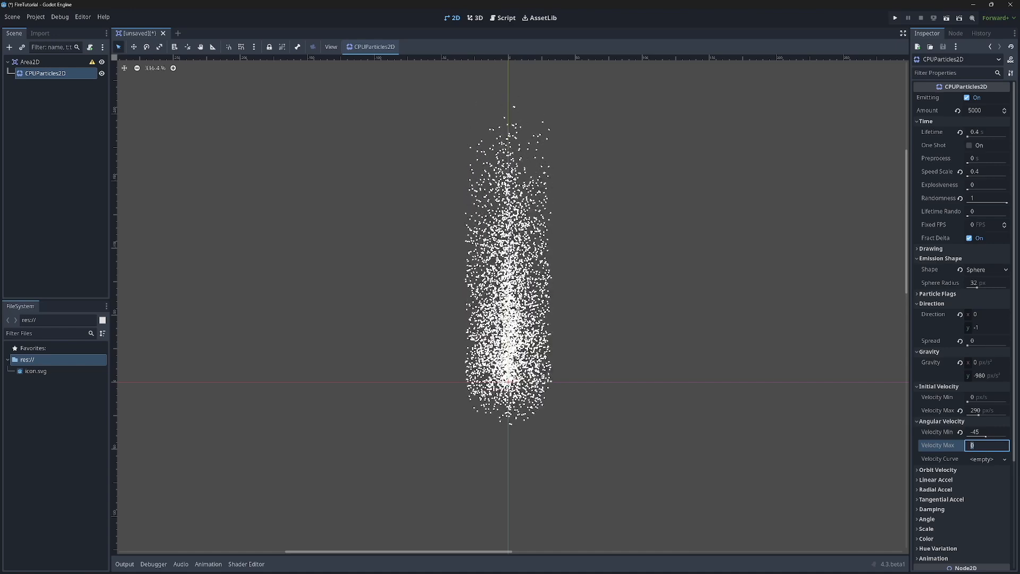
{"action": "type", "text": "45"}
{"action": "key", "text": "Return"}
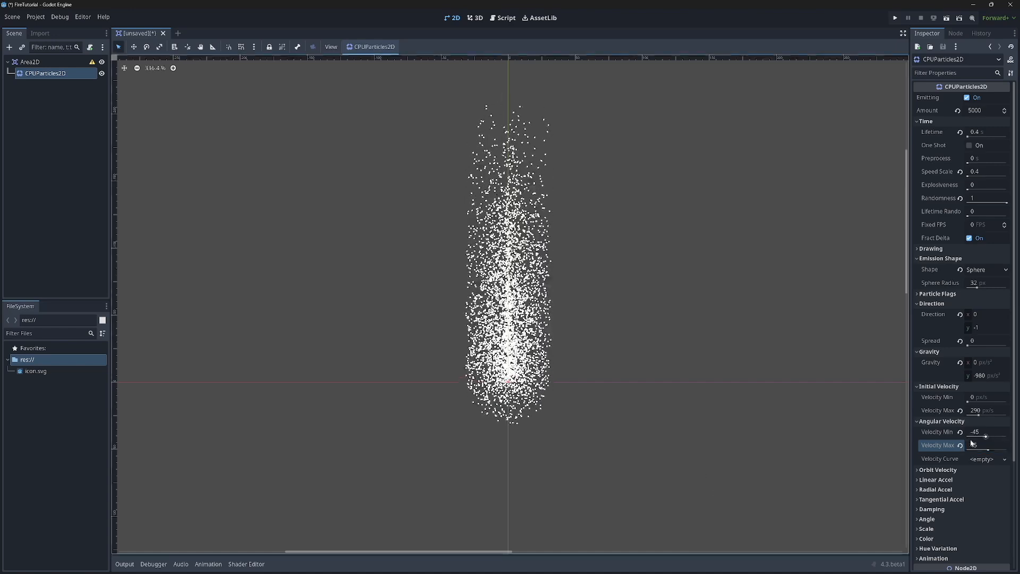
- Assign a new curve to the angular velocity and open it for editing in a widened inspector
{"action": "left_click", "coordinate": [1003, 460]}
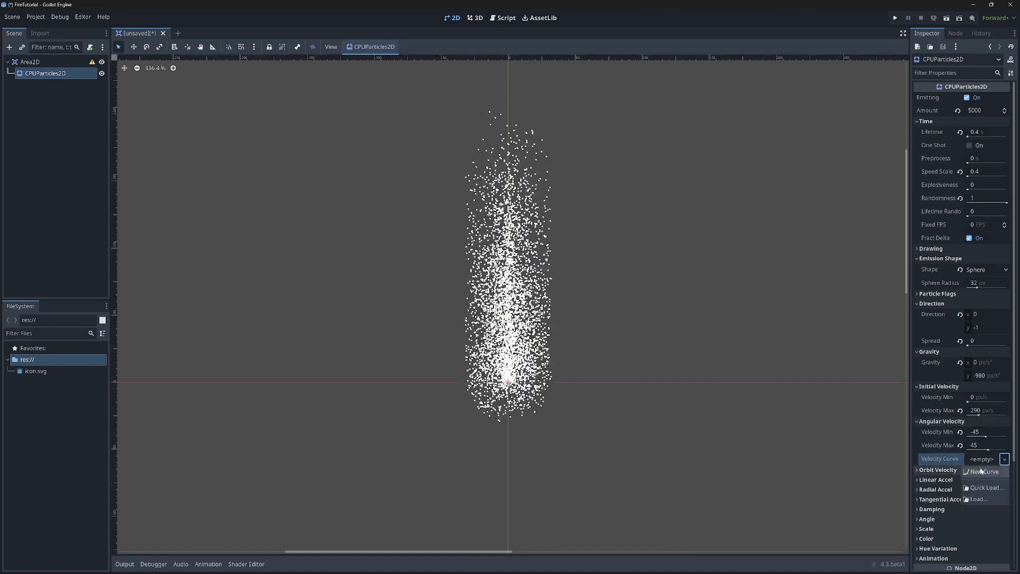
{"action": "left_click", "coordinate": [981, 471]}
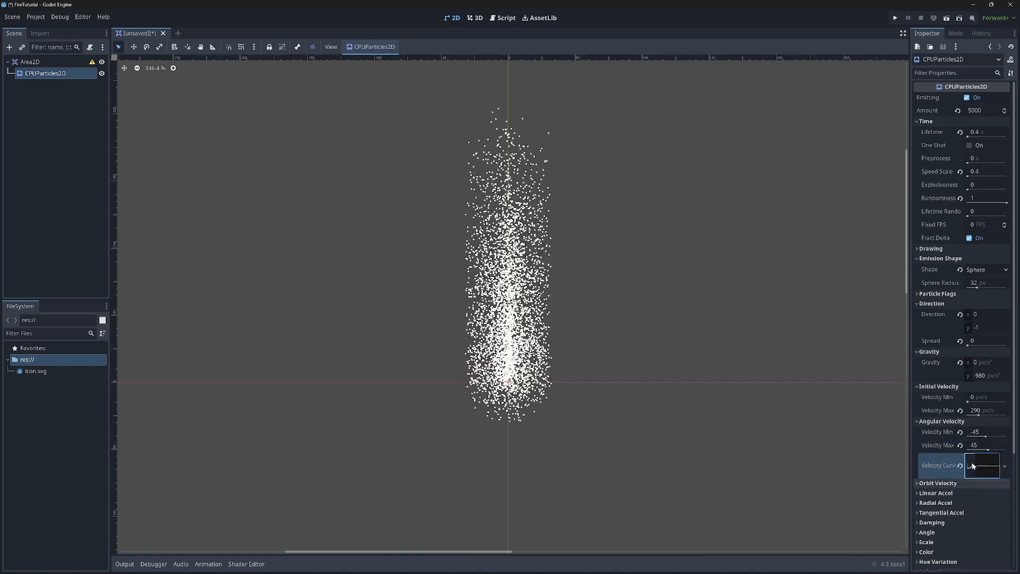
{"action": "left_click", "coordinate": [973, 466]}
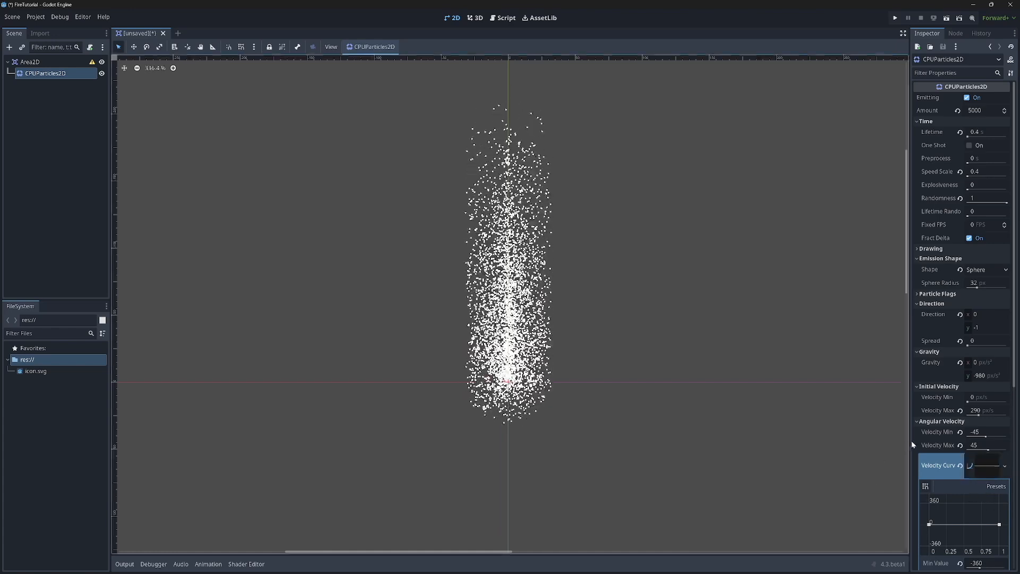
{"action": "left_click_drag", "start_coordinate": [909, 440], "coordinate": [795, 436]}
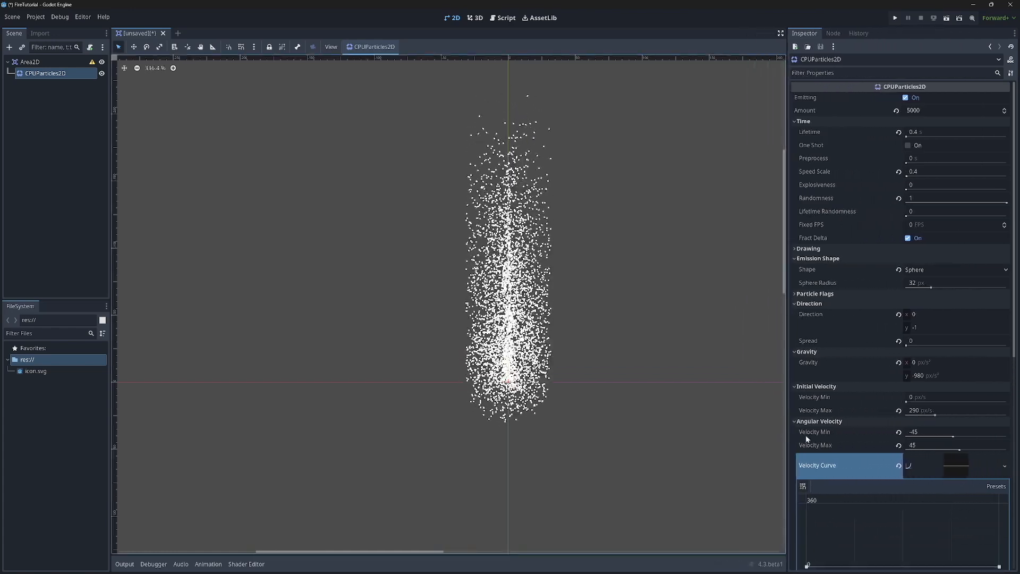
{"action": "scroll", "coordinate": [878, 460], "scroll_direction": "down", "scroll_amount": 6}
{"action": "scroll", "coordinate": [879, 468], "scroll_direction": "up", "scroll_amount": 1}
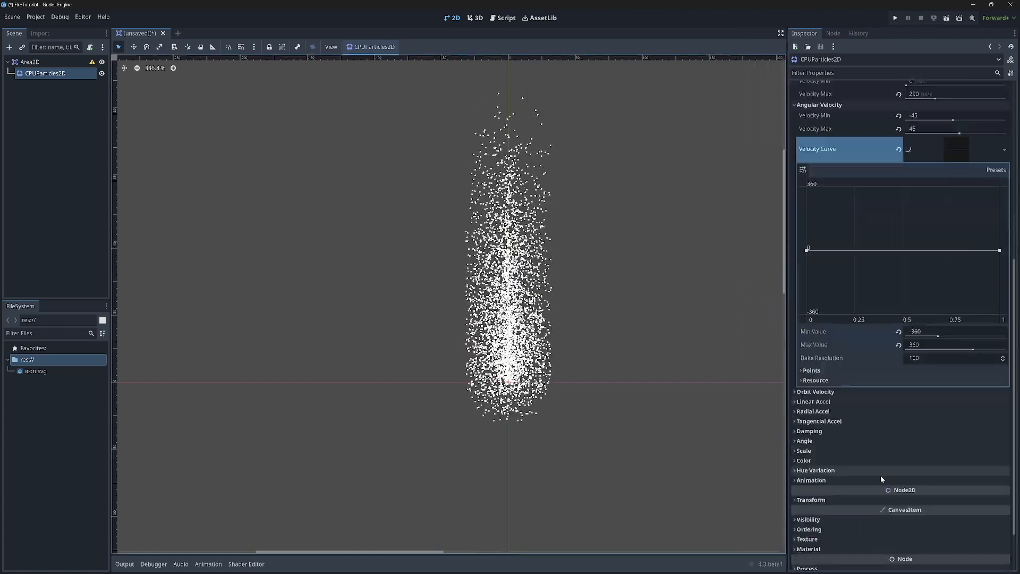
- Add curve points near 0.25, 0.5 and 0.75, raising the outer two and lowering the middle one to about -15 to form two humps
{"action": "left_click", "coordinate": [855, 248]}
{"action": "left_click", "coordinate": [909, 249]}
{"action": "left_click", "coordinate": [952, 248]}
{"action": "left_click_drag", "start_coordinate": [855, 249], "coordinate": [856, 220]}
{"action": "left_click_drag", "start_coordinate": [951, 248], "coordinate": [954, 219]}
{"action": "left_click_drag", "start_coordinate": [908, 248], "coordinate": [905, 253]}
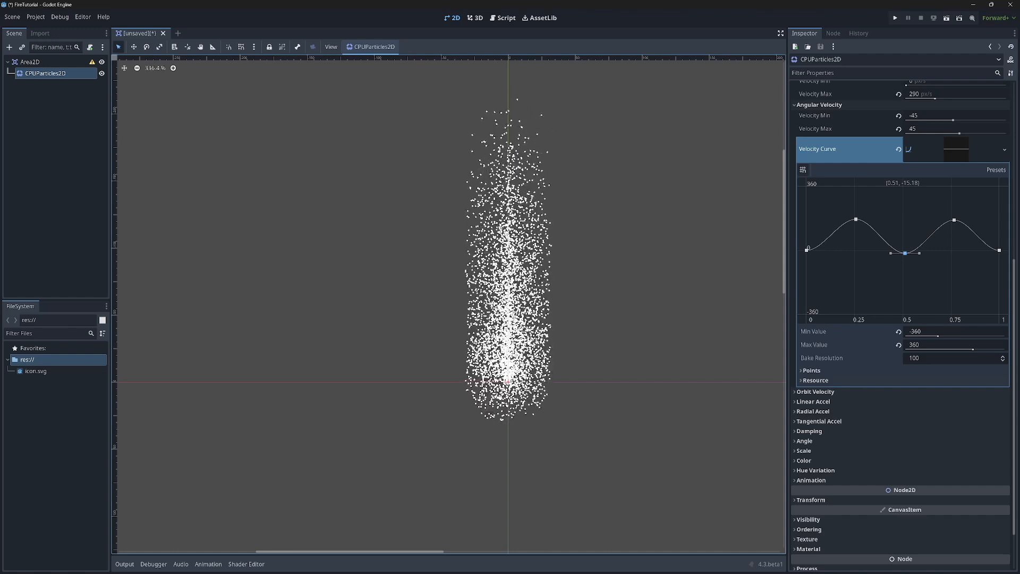
- Set the particles' minimum scale amount to 0
{"action": "scroll", "coordinate": [935, 410], "scroll_direction": "down", "scroll_amount": 3}
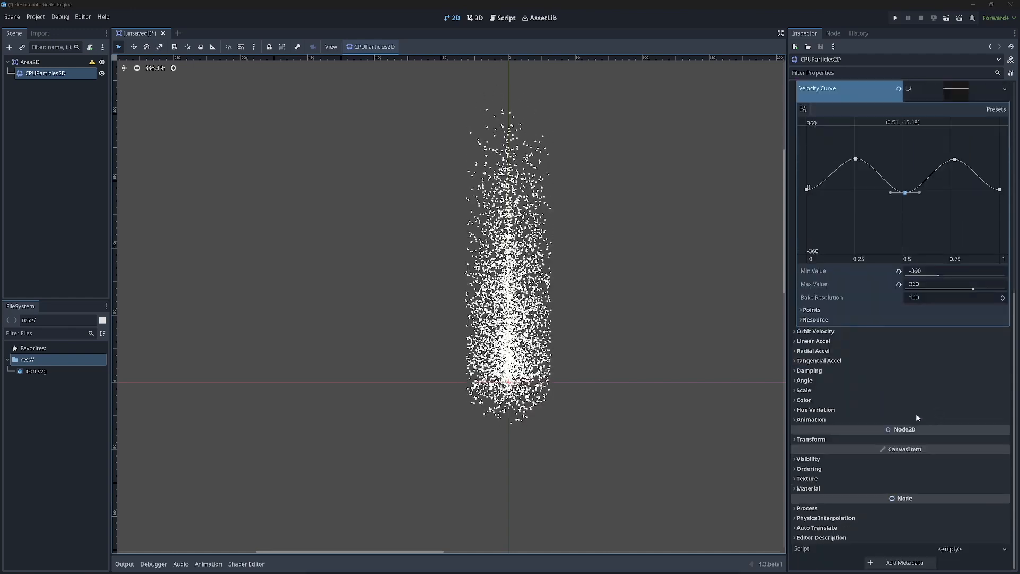
{"action": "left_click", "coordinate": [863, 388]}
{"action": "scroll", "coordinate": [862, 413], "scroll_direction": "down", "scroll_amount": 2}
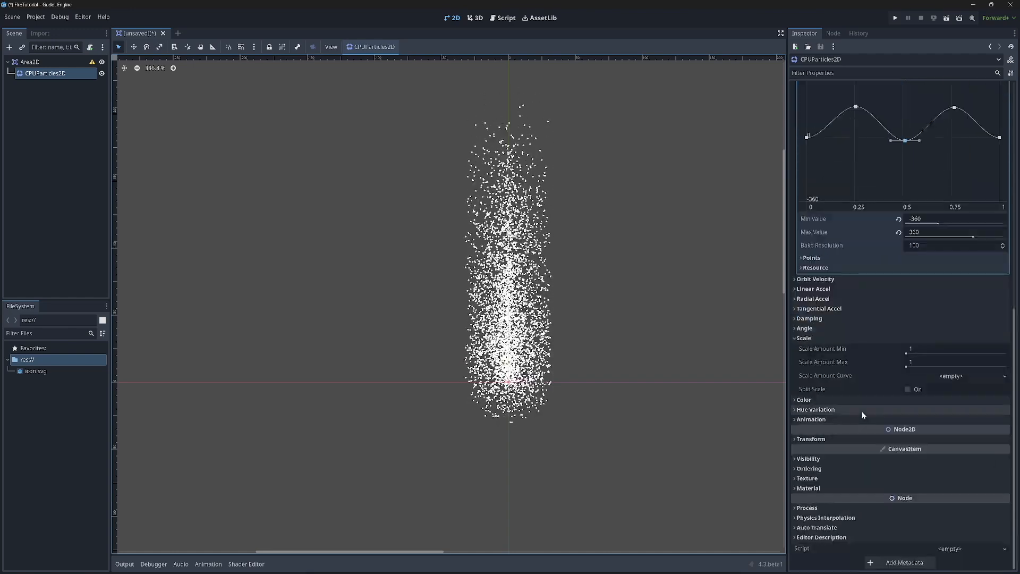
{"action": "left_click", "coordinate": [935, 349]}
{"action": "type", "text": "0"}
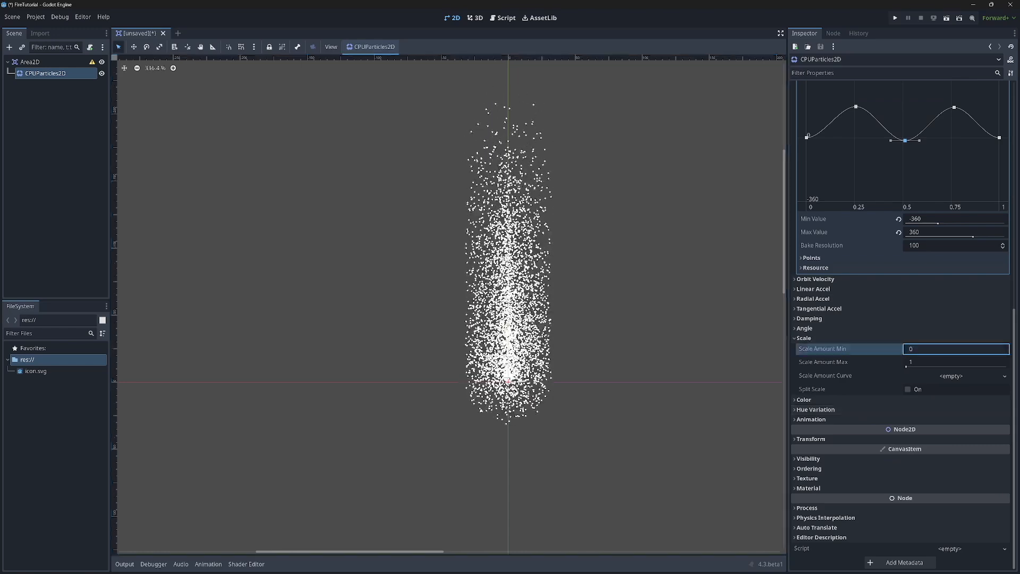
{"action": "left_click", "coordinate": [913, 362]}
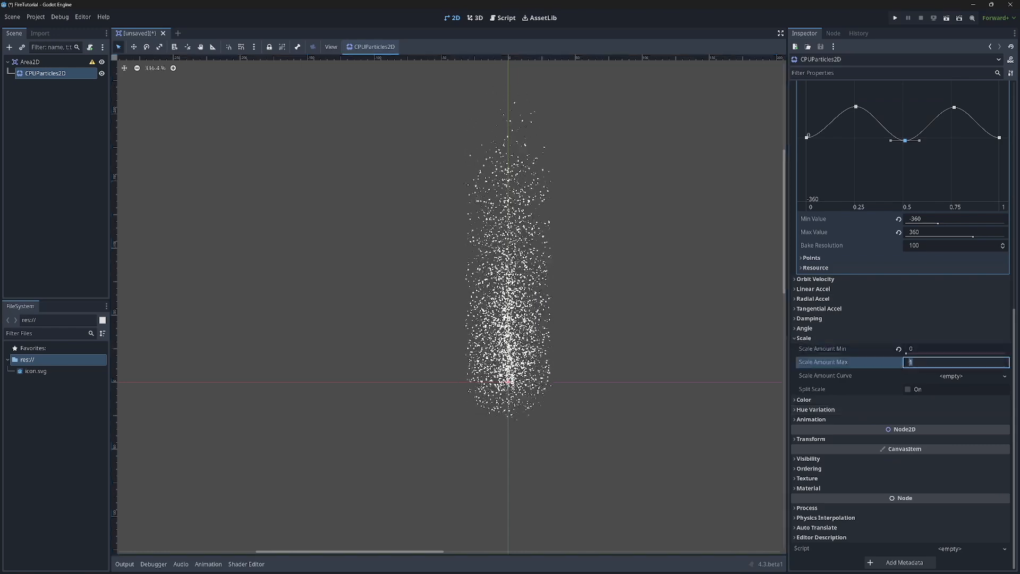
- Assign a new curve to the scale amount and open it for editing
{"action": "left_click", "coordinate": [1004, 377]}
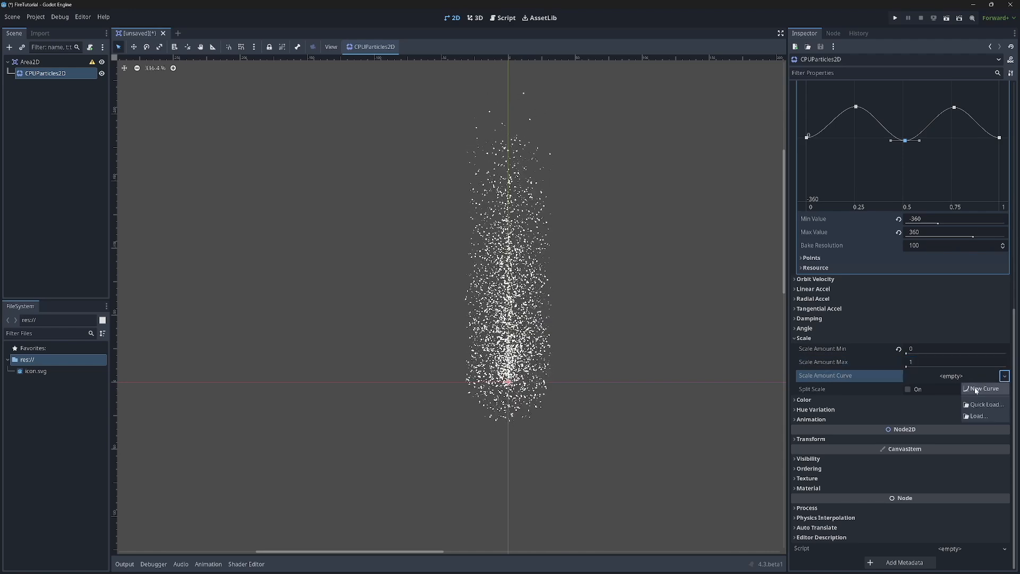
{"action": "left_click", "coordinate": [983, 389]}
{"action": "left_click", "coordinate": [914, 387]}
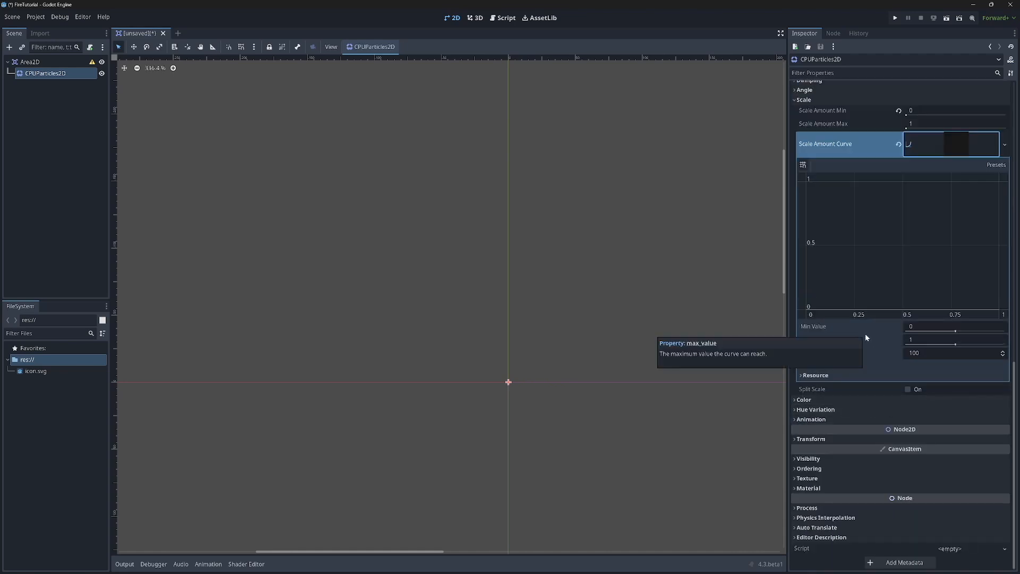
- Add scale curve points at about (0.51, 0.47) and (0.06, 0.45), plus an end point at (1.00, 0.00)
{"action": "left_click", "coordinate": [902, 308]}
{"action": "left_click_drag", "start_coordinate": [903, 309], "coordinate": [906, 253]}
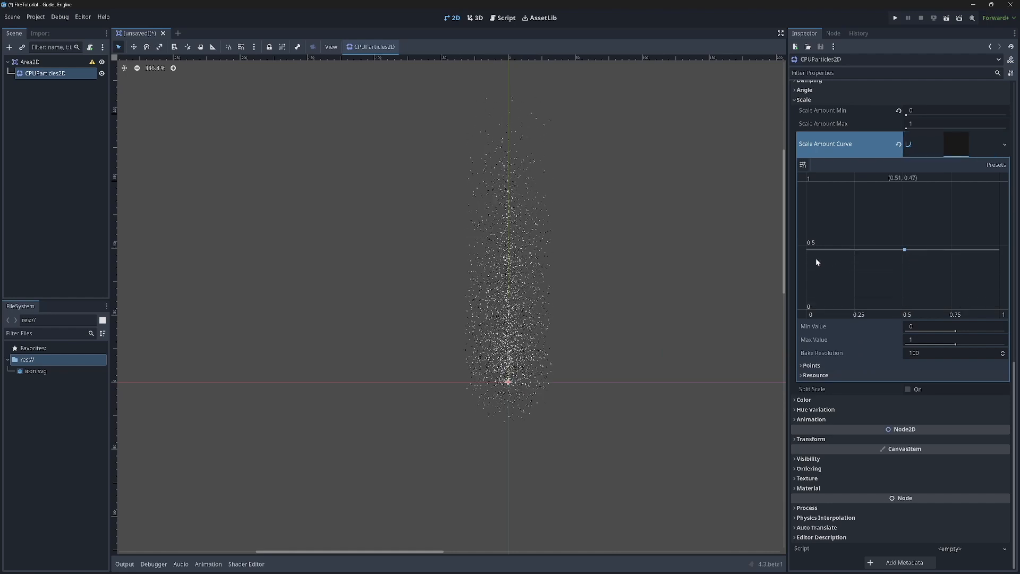
{"action": "left_click_drag", "start_coordinate": [811, 250], "coordinate": [818, 251]}
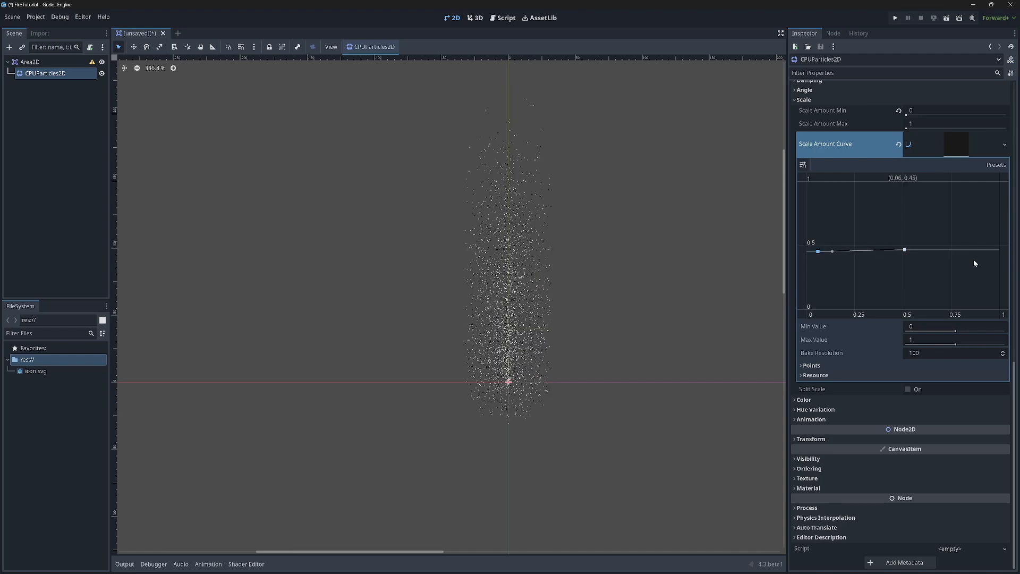
{"action": "left_click", "coordinate": [986, 249]}
{"action": "left_click_drag", "start_coordinate": [986, 249], "coordinate": [1006, 320]}
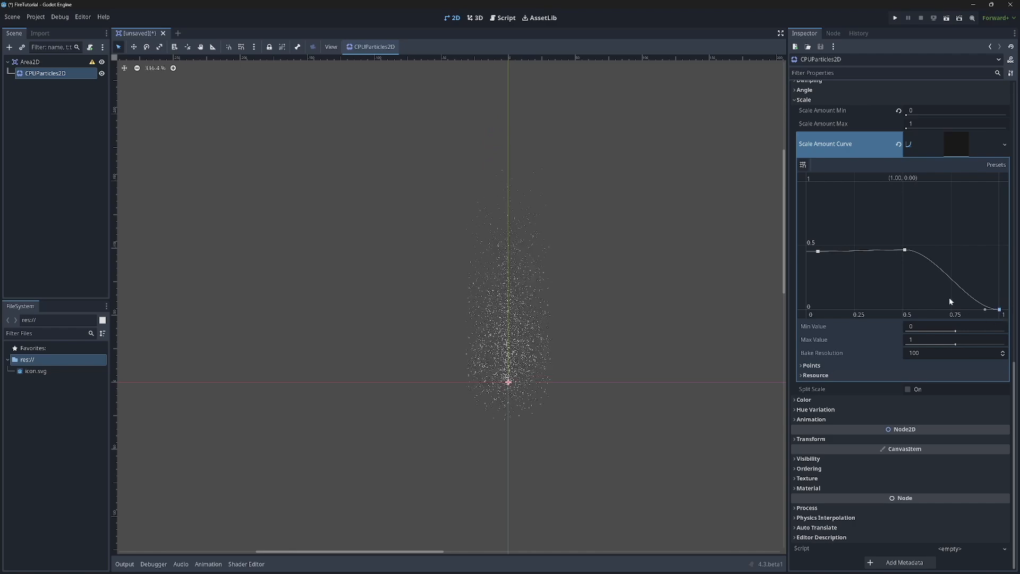
- Tilt the scale curve's middle tangent to about -61° and the first point's to about -37°, and shift the first point to about (0.04, 0.45)
{"action": "left_click", "coordinate": [905, 250]}
{"action": "left_click_drag", "start_coordinate": [926, 251], "coordinate": [926, 275]}
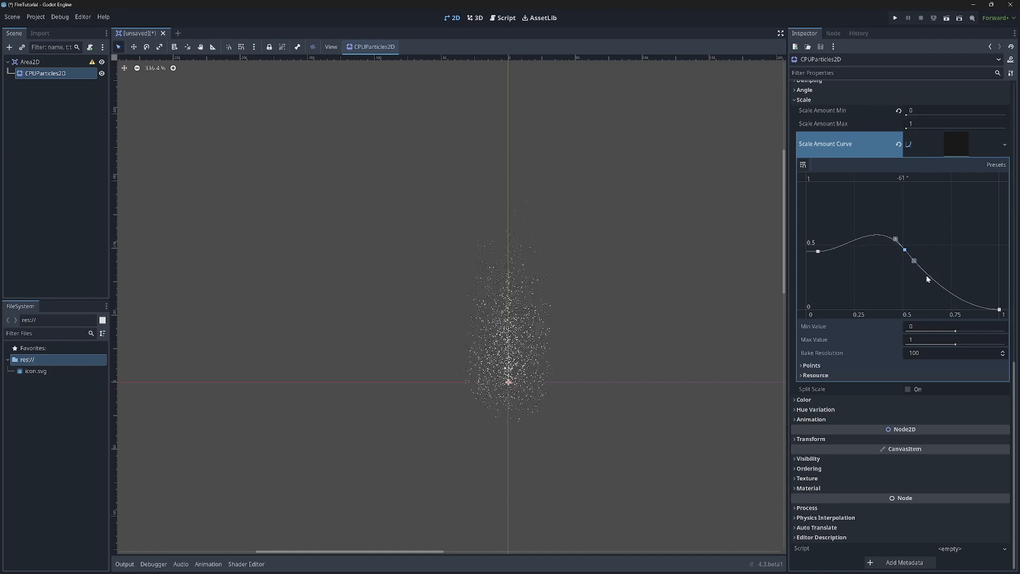
{"action": "left_click", "coordinate": [818, 251]}
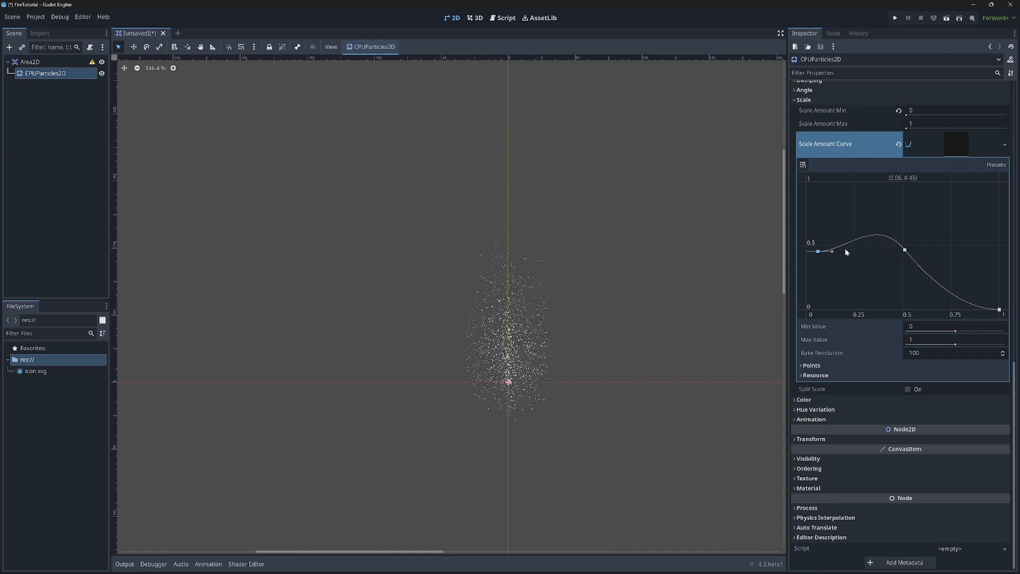
{"action": "left_click_drag", "start_coordinate": [832, 251], "coordinate": [839, 262]}
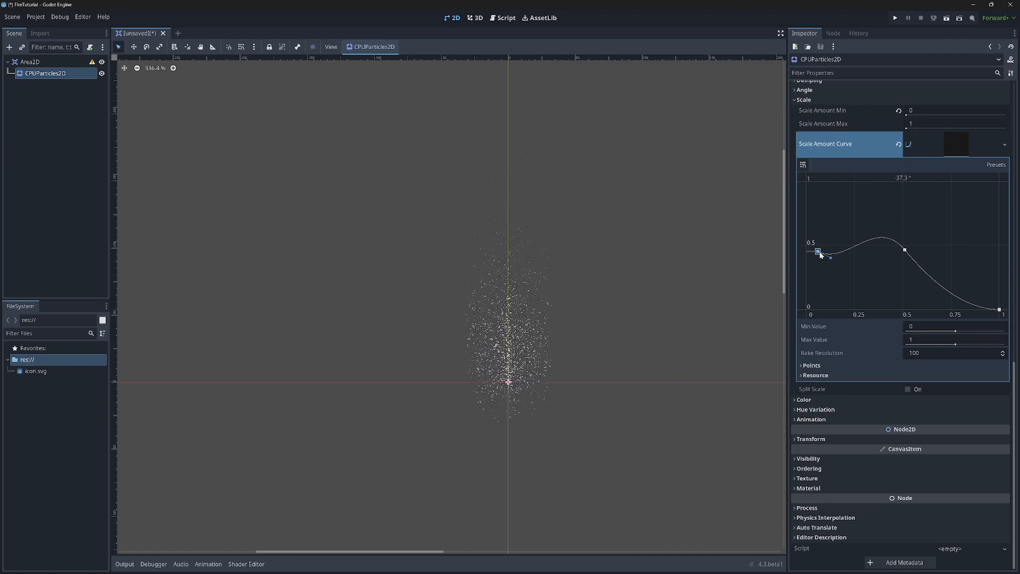
{"action": "left_click_drag", "start_coordinate": [819, 252], "coordinate": [815, 252]}
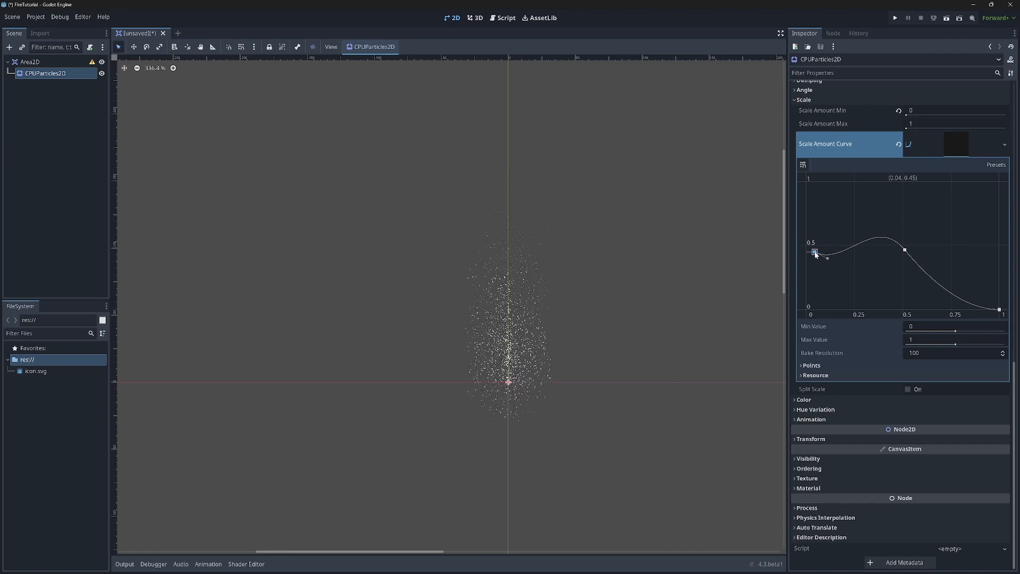
- Assign a new gradient to the particles' color ramp and open it for editing
{"action": "left_click", "coordinate": [856, 400]}
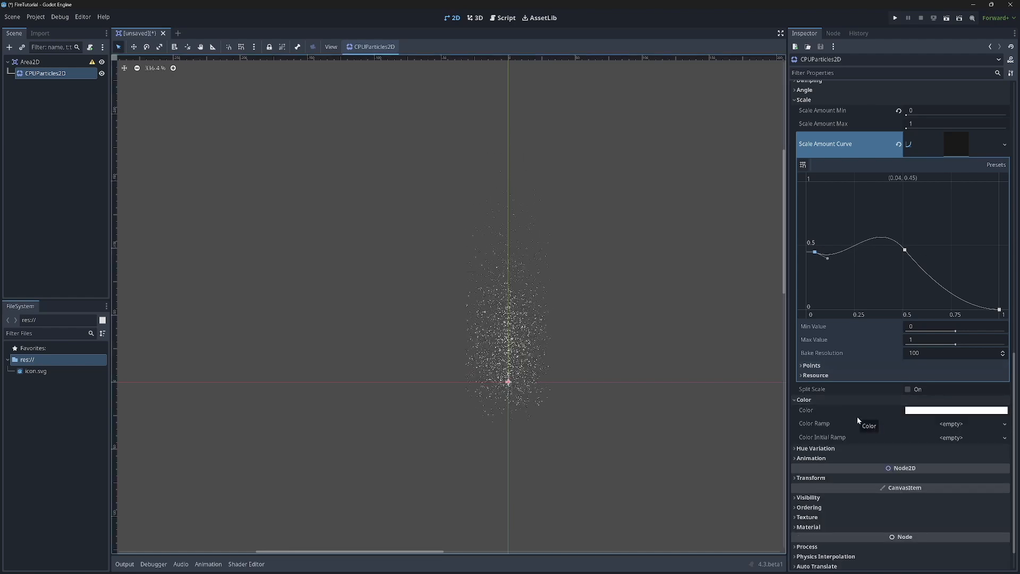
{"action": "left_click", "coordinate": [1003, 424]}
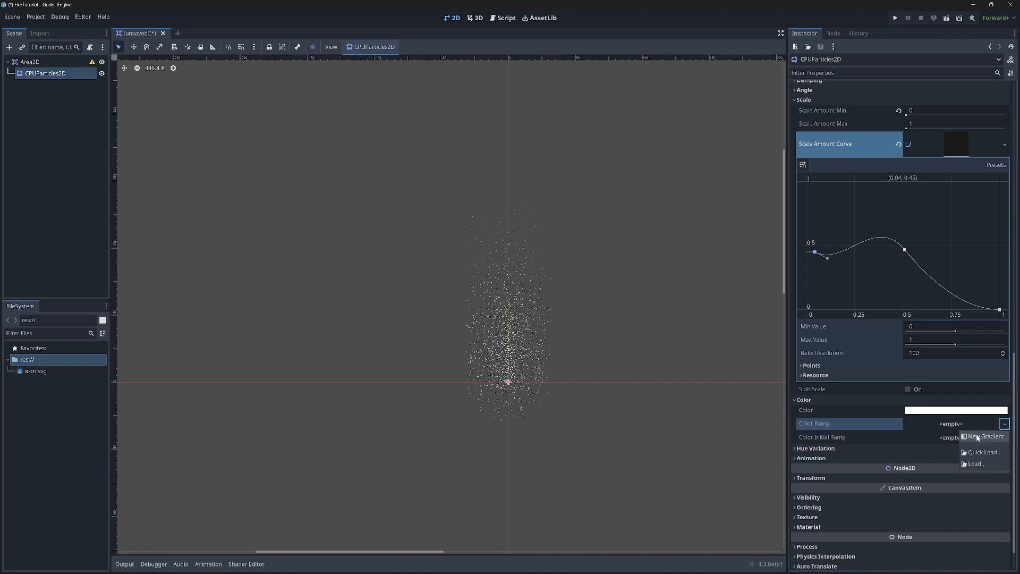
{"action": "left_click", "coordinate": [977, 437]}
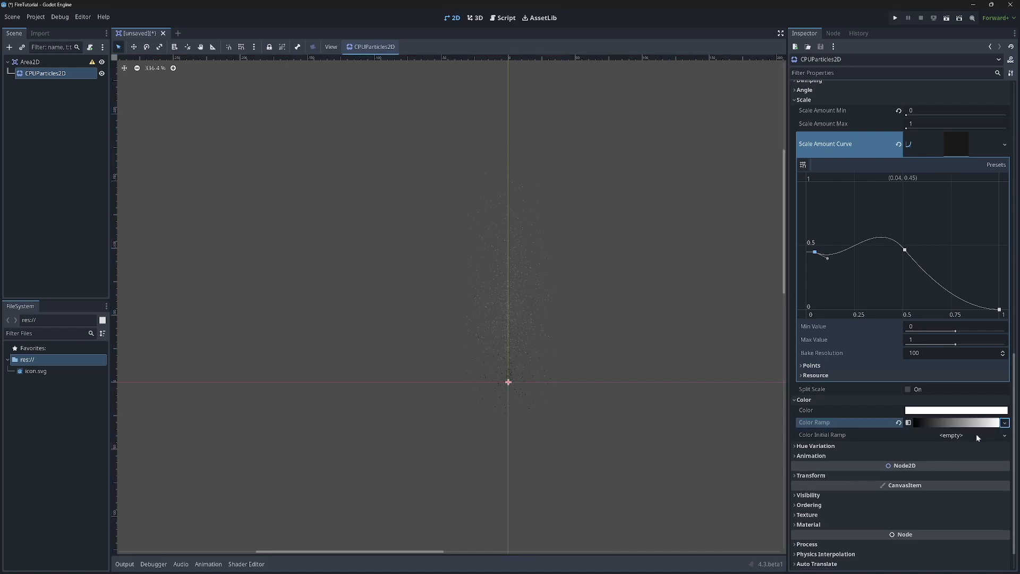
{"action": "left_click", "coordinate": [930, 424]}
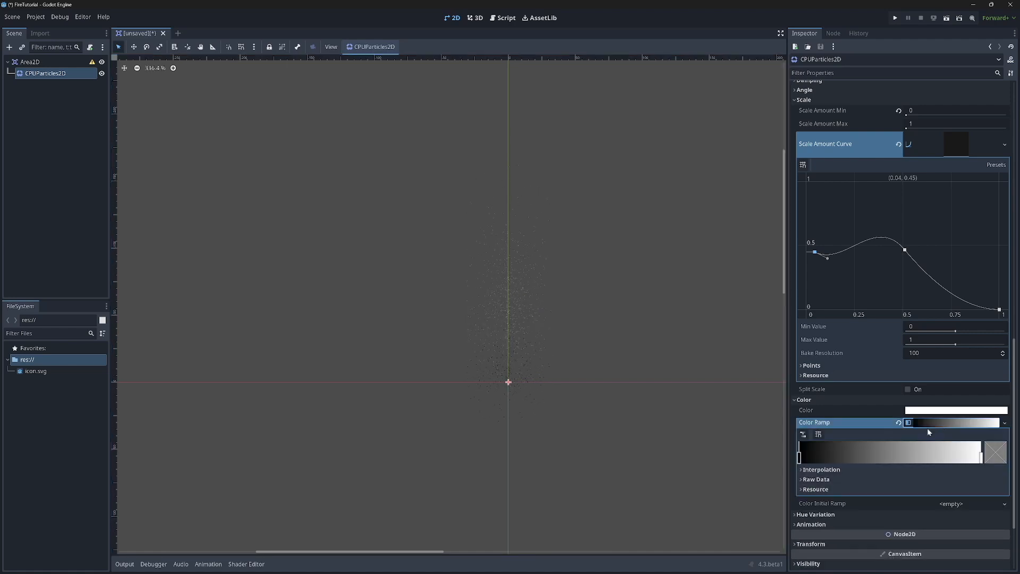
- Change the color ramp's first stop to near-white fdfdfd and add a golden-yellow stop just after it
{"action": "double_click", "coordinate": [799, 458]}
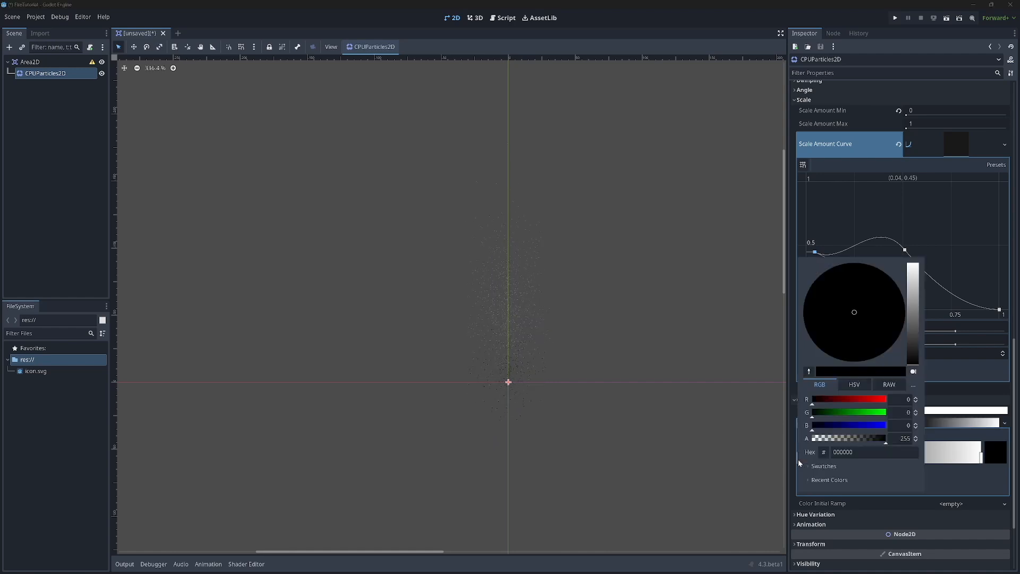
{"action": "left_click", "coordinate": [913, 267]}
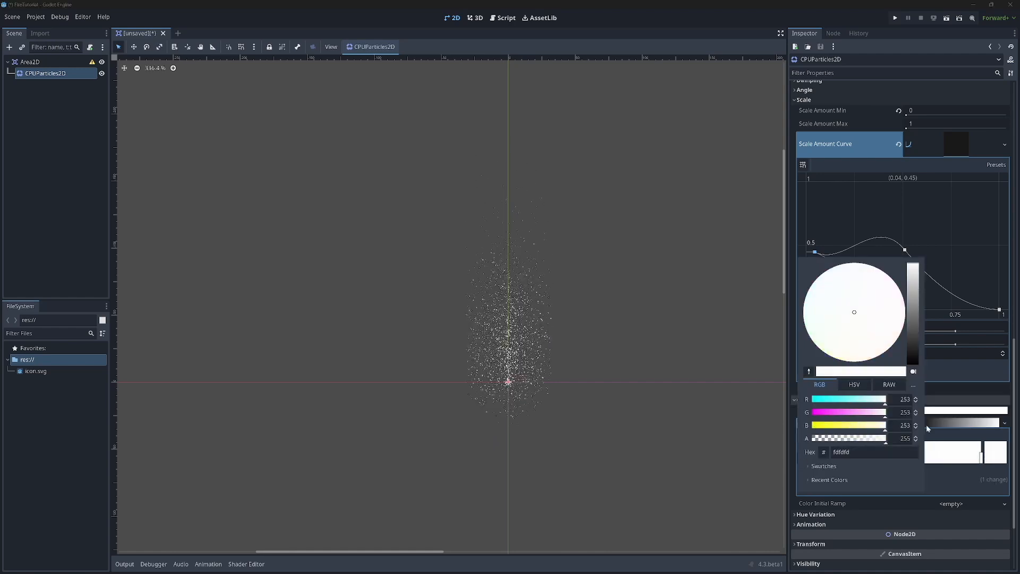
{"action": "left_click", "coordinate": [854, 384]}
{"action": "left_click", "coordinate": [851, 323]}
{"action": "left_click_drag", "start_coordinate": [852, 323], "coordinate": [854, 359]}
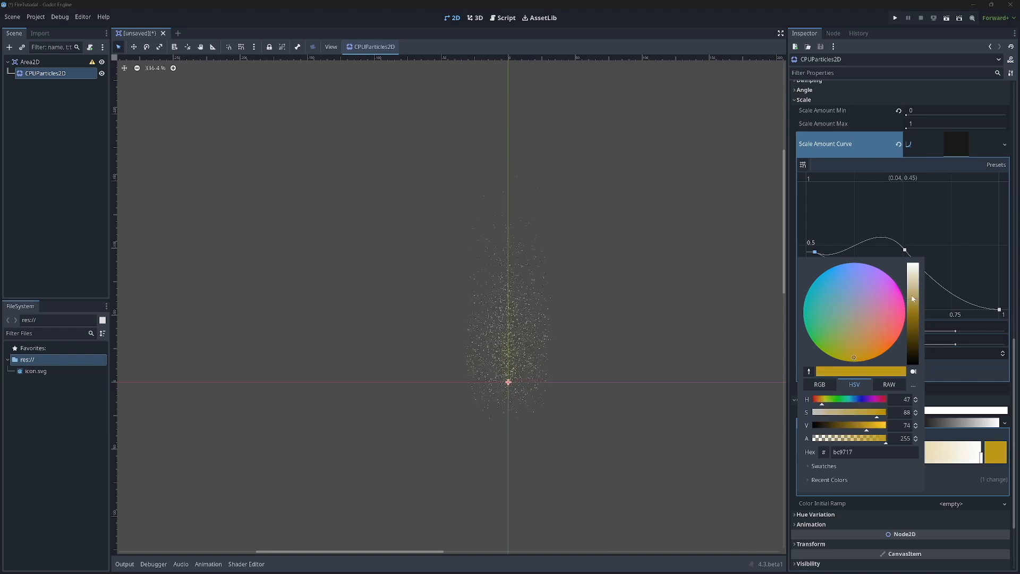
{"action": "left_click", "coordinate": [913, 296]}
{"action": "key", "text": "Escape"}
- Add an orange stop after the golden one and a bright red stop beyond it in the color ramp
{"action": "double_click", "coordinate": [825, 457]}
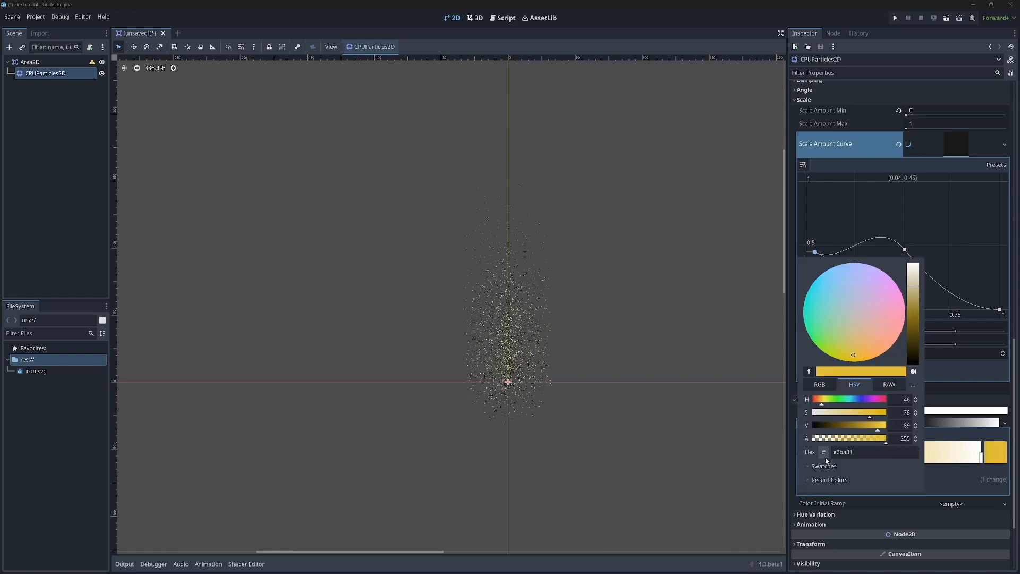
{"action": "left_click_drag", "start_coordinate": [822, 399], "coordinate": [817, 402]}
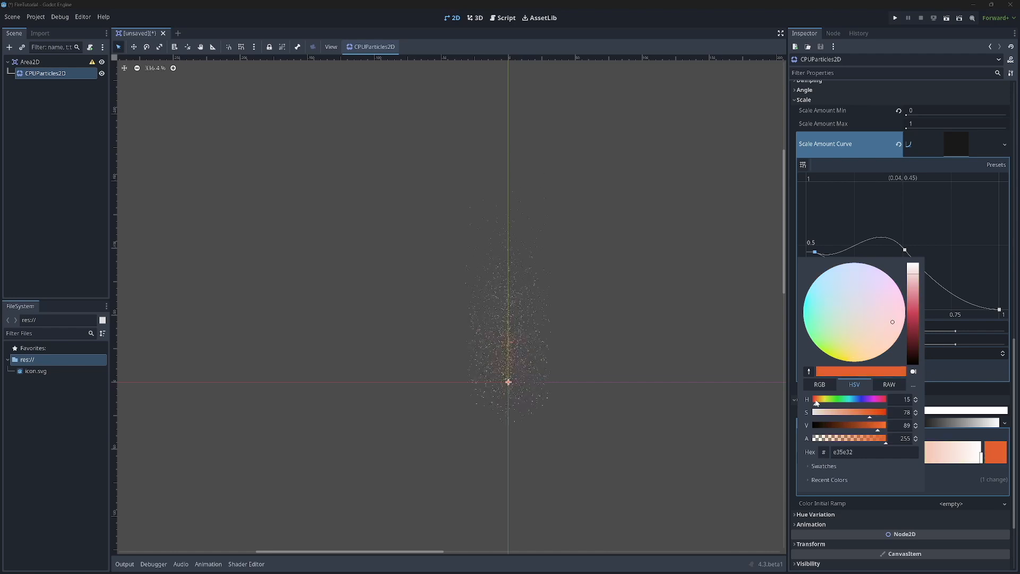
{"action": "left_click", "coordinate": [959, 371]}
{"action": "left_click", "coordinate": [849, 456]}
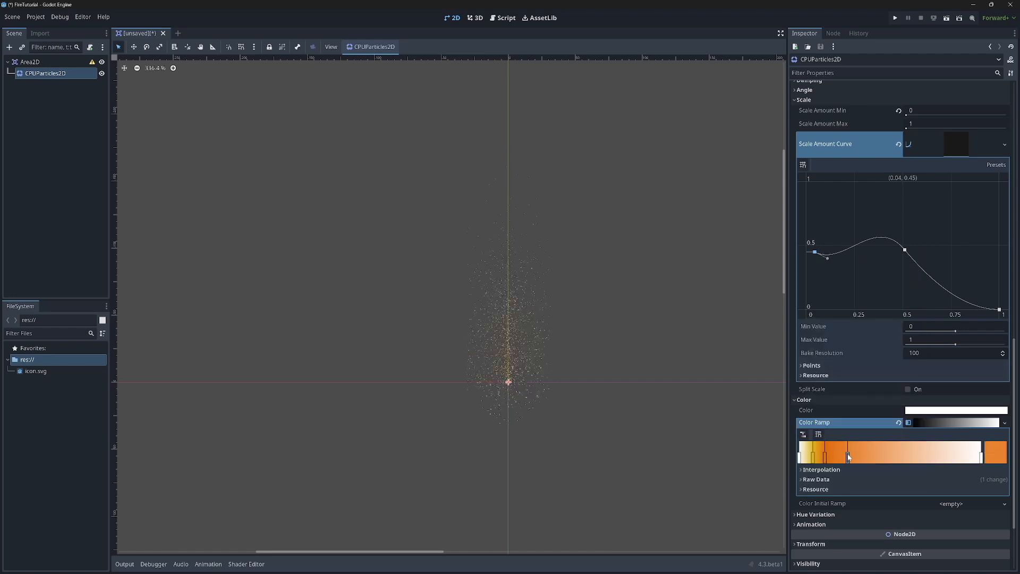
{"action": "double_click", "coordinate": [848, 457]}
{"action": "left_click", "coordinate": [898, 332]}
{"action": "key", "text": "Escape"}
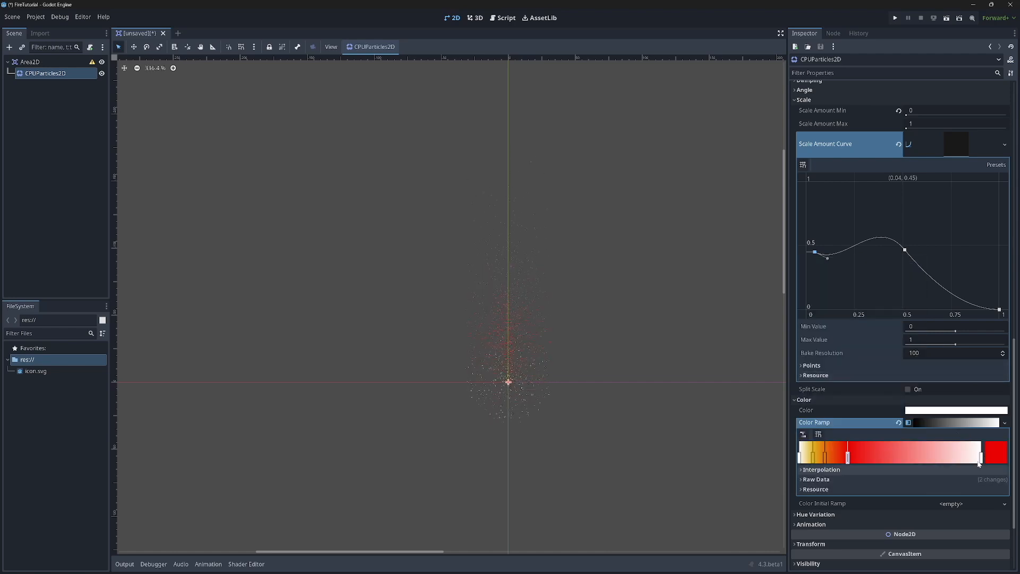
- Make the color ramp's last stop fully transparent white by setting its alpha to 0
{"action": "left_click", "coordinate": [982, 457]}
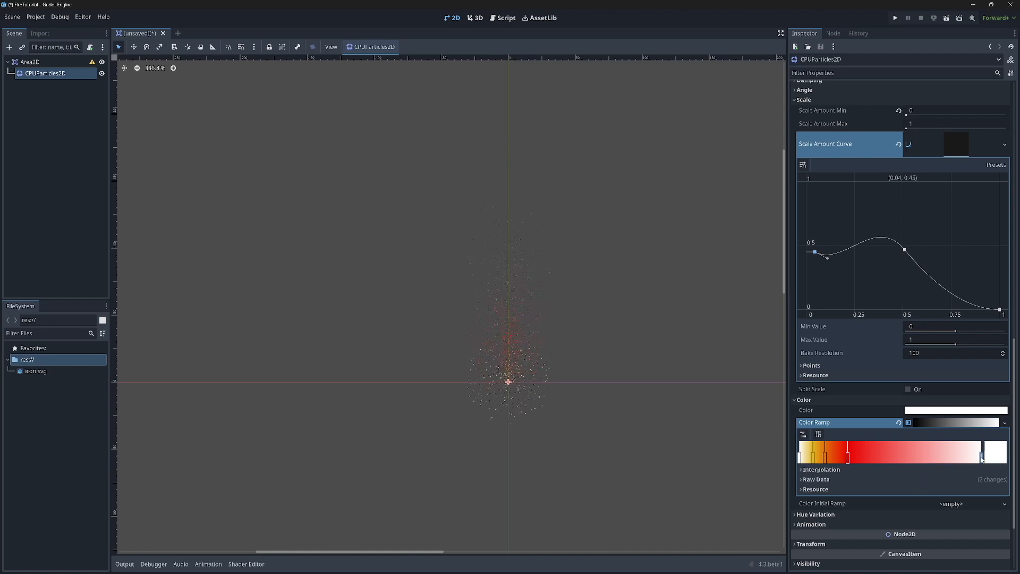
{"action": "double_click", "coordinate": [982, 457]}
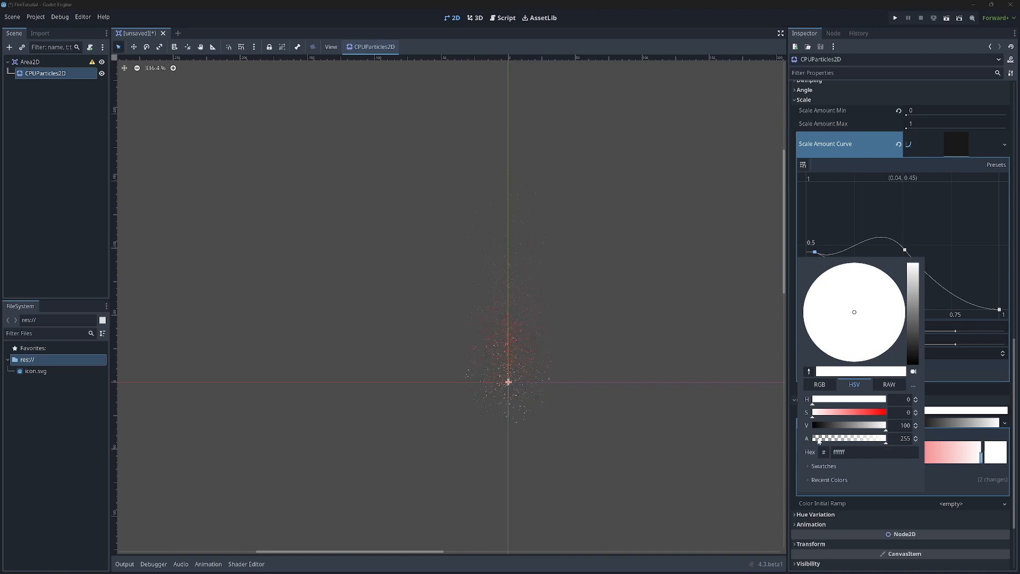
{"action": "left_click", "coordinate": [864, 441]}
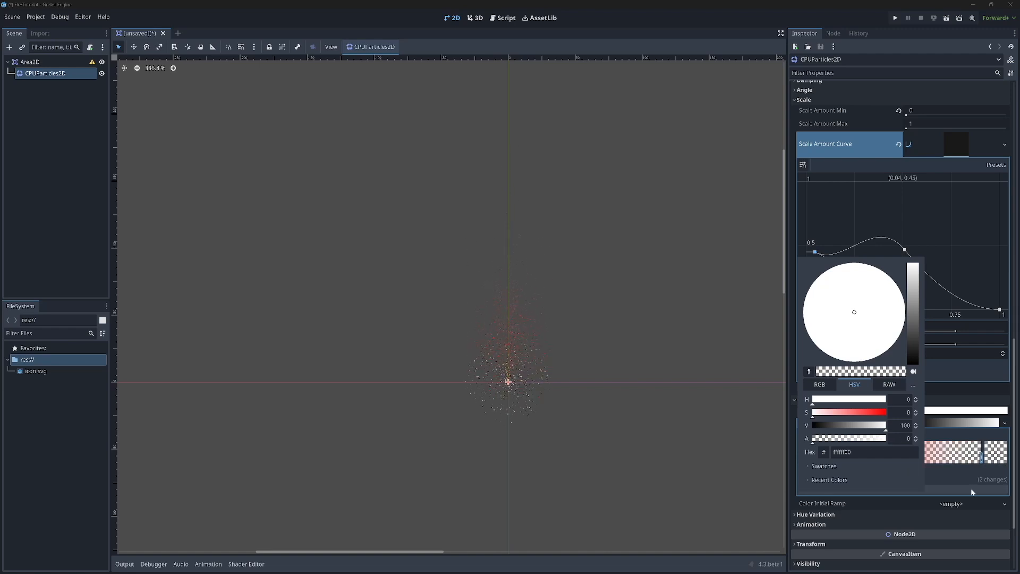
{"action": "left_click", "coordinate": [957, 483]}
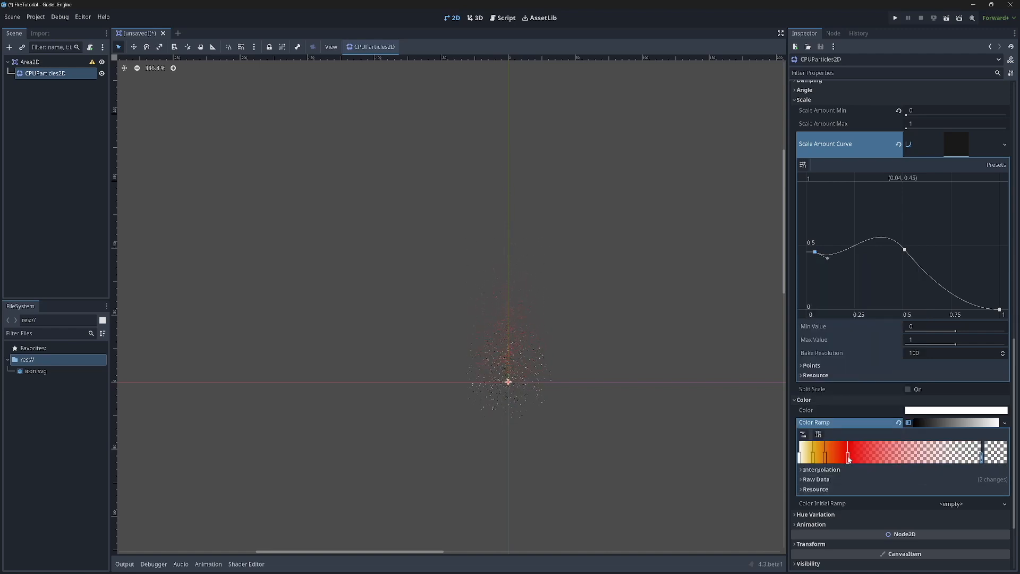
- Spread the color ramp's stops from pale yellow through orange with extra in-between stops, placing the red stop about three quarters along
{"action": "left_click_drag", "start_coordinate": [869, 460], "coordinate": [926, 460]}
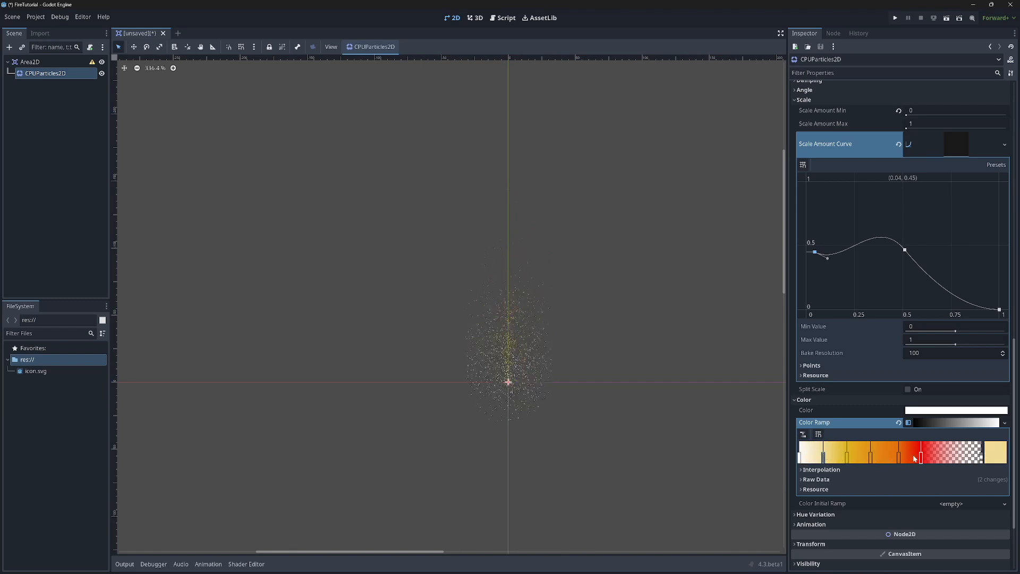
{"action": "left_click_drag", "start_coordinate": [921, 457], "coordinate": [933, 458]}
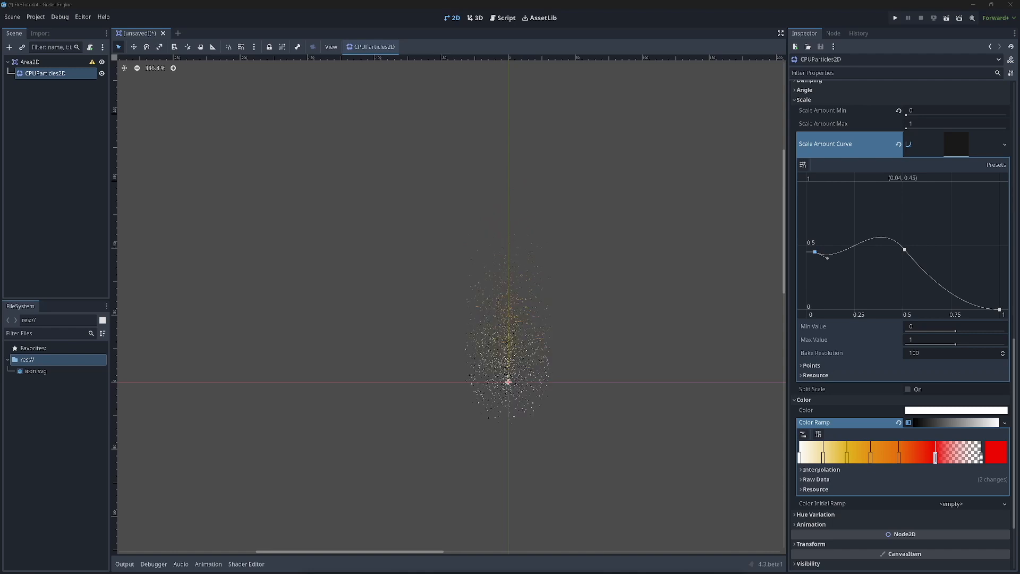
- Examine the colored fire particles up close in the viewport
{"action": "left_click_drag", "start_coordinate": [1014, 354], "coordinate": [1014, 100]}
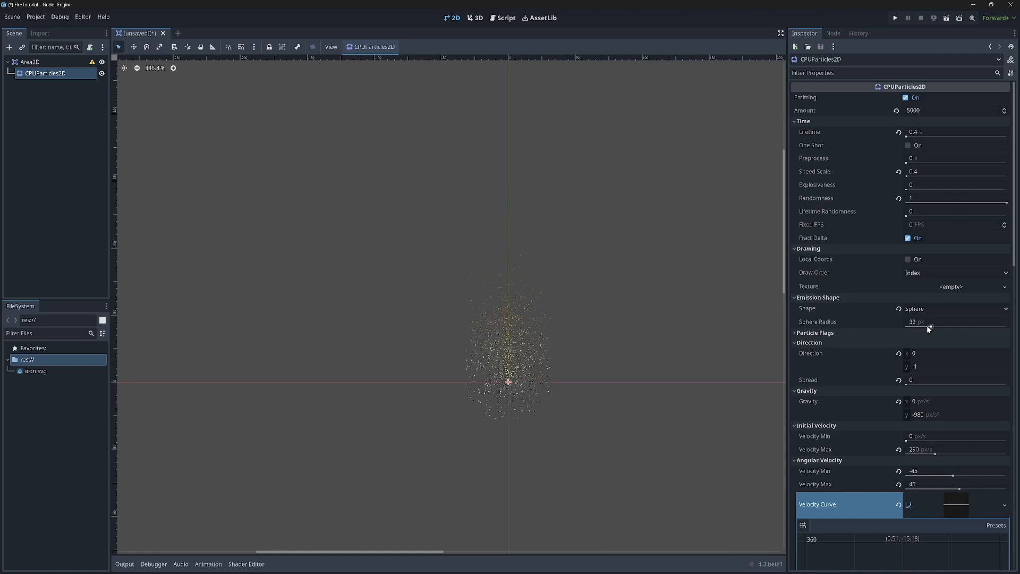
{"action": "scroll", "coordinate": [517, 337], "scroll_direction": "up", "scroll_amount": 6}
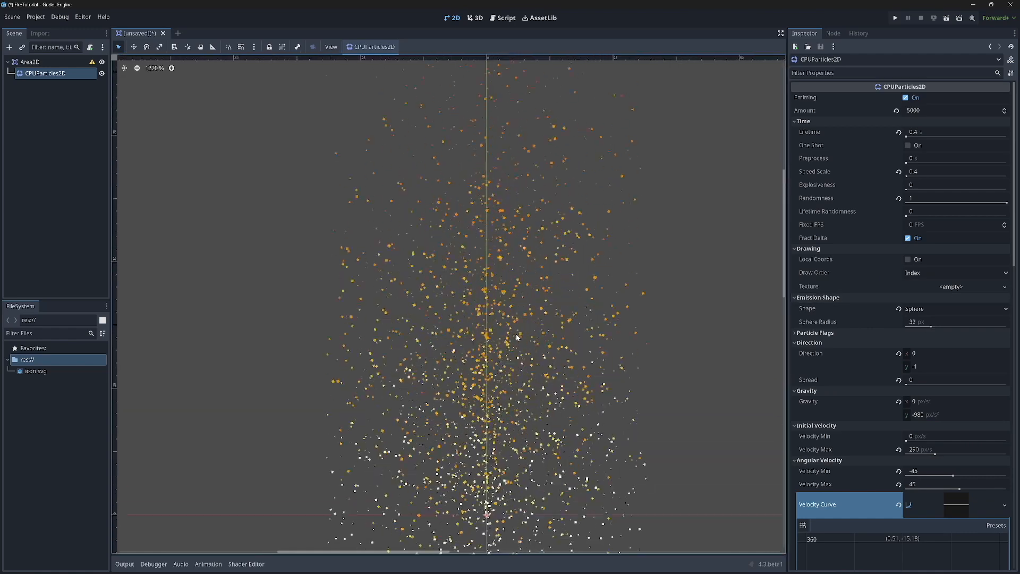
{"action": "scroll", "coordinate": [517, 337], "scroll_direction": "down", "scroll_amount": 2}
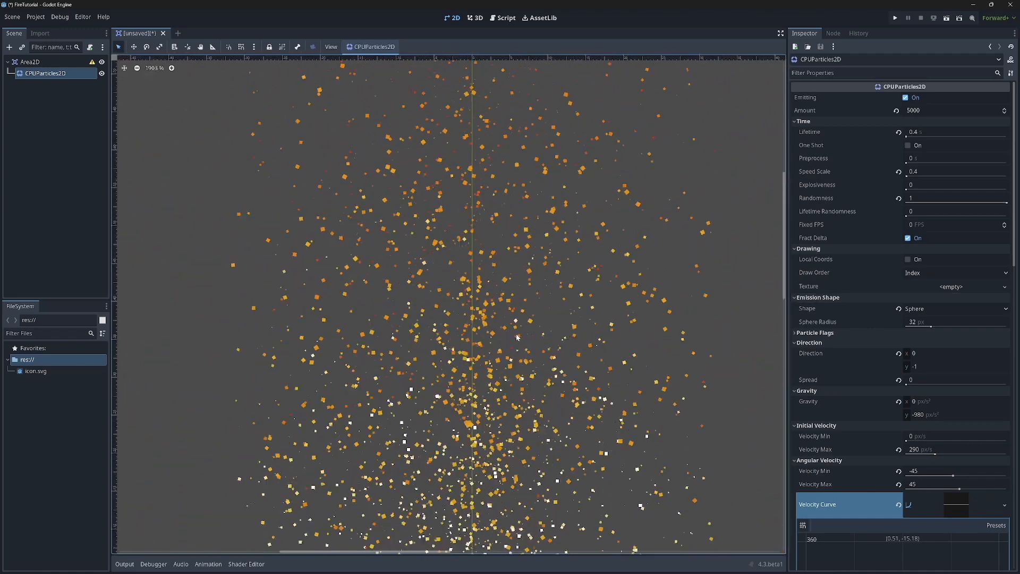
{"action": "scroll", "coordinate": [461, 371], "scroll_direction": "down", "scroll_amount": 5}
{"action": "scroll", "coordinate": [461, 371], "scroll_direction": "up", "scroll_amount": 4}
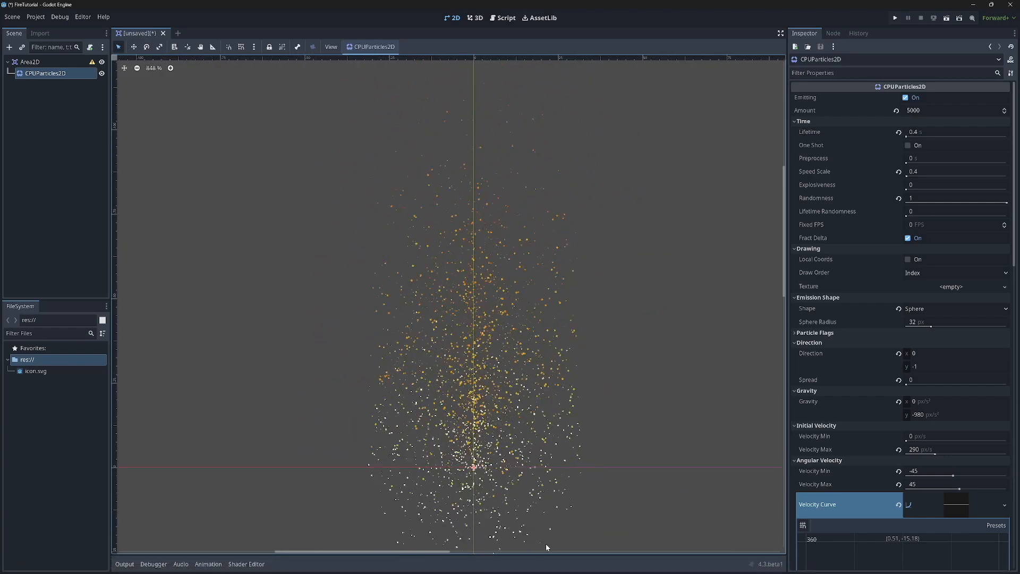
{"action": "mouse_move", "coordinate": [433, 565]}
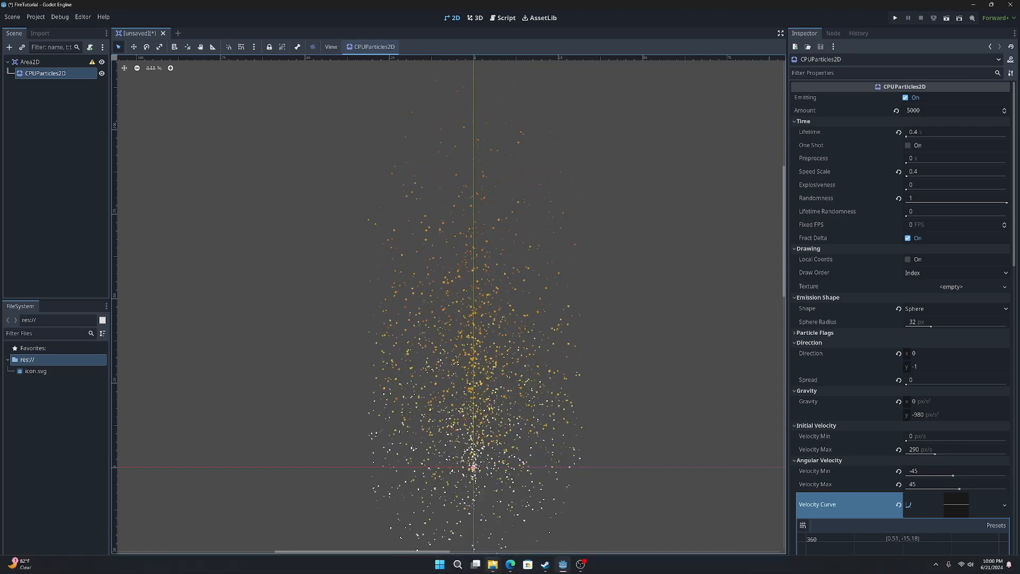
- Switch to Paint and check the blank canvas's width and height in the image properties
{"action": "left_click", "coordinate": [440, 564]}
{"action": "type", "text": "paint"}
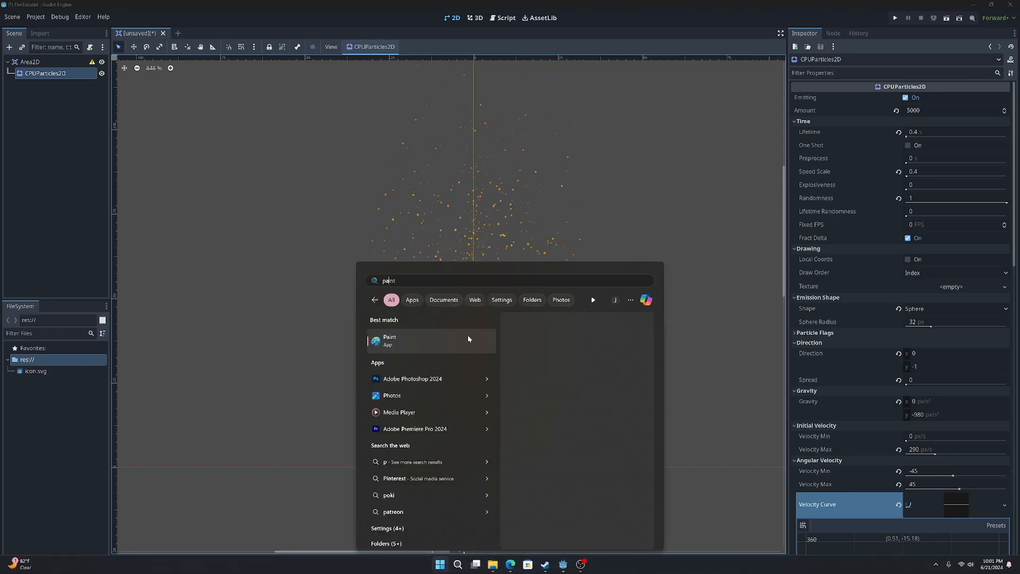
{"action": "key", "text": "Return"}
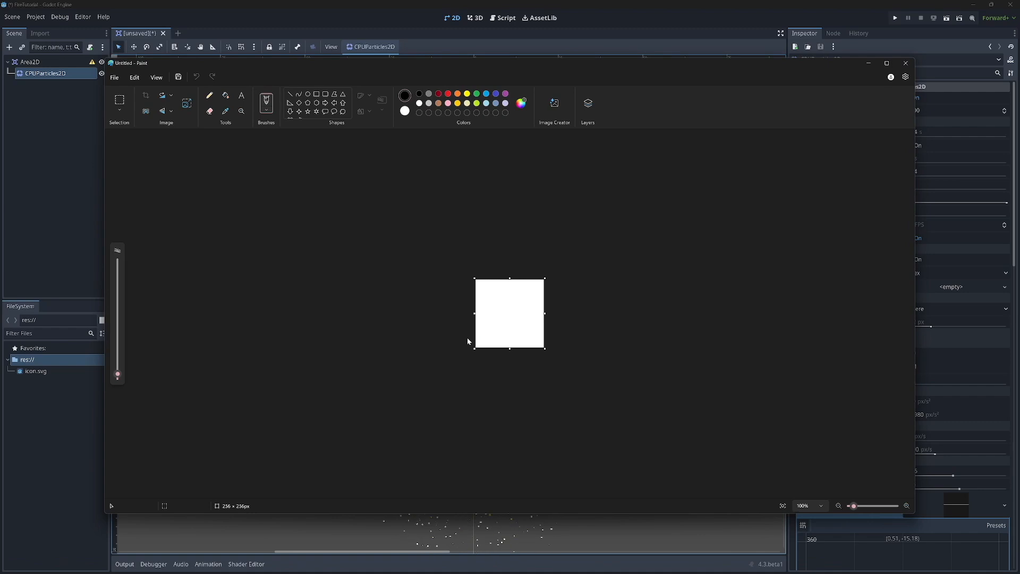
{"action": "left_click", "coordinate": [115, 78]}
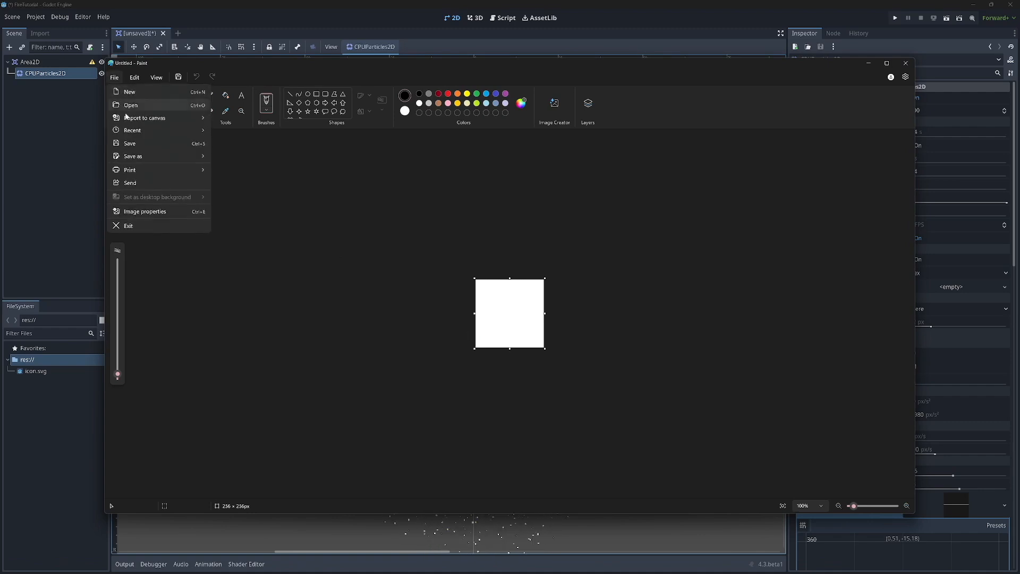
{"action": "left_click", "coordinate": [134, 212]}
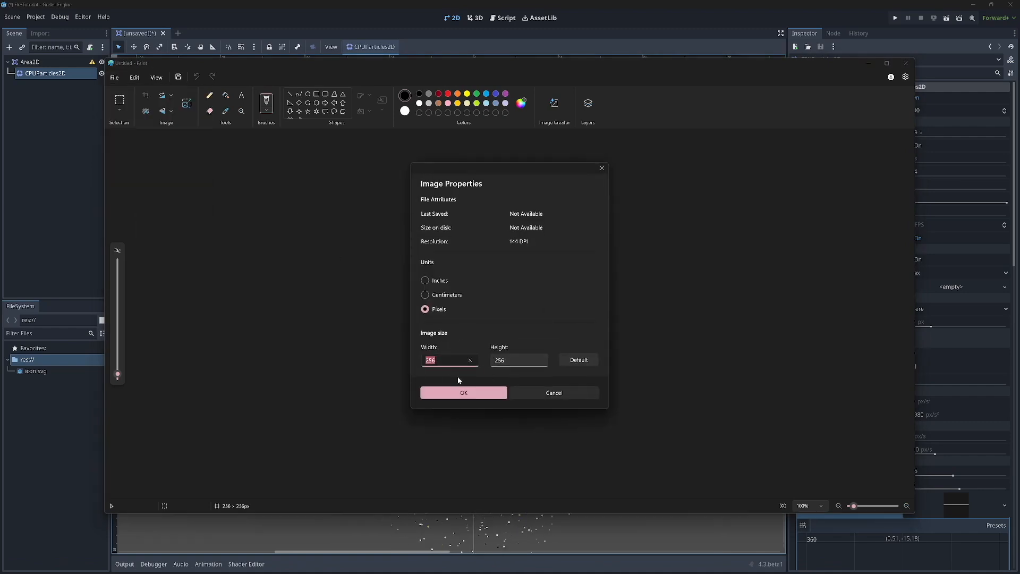
{"action": "left_click", "coordinate": [563, 393]}
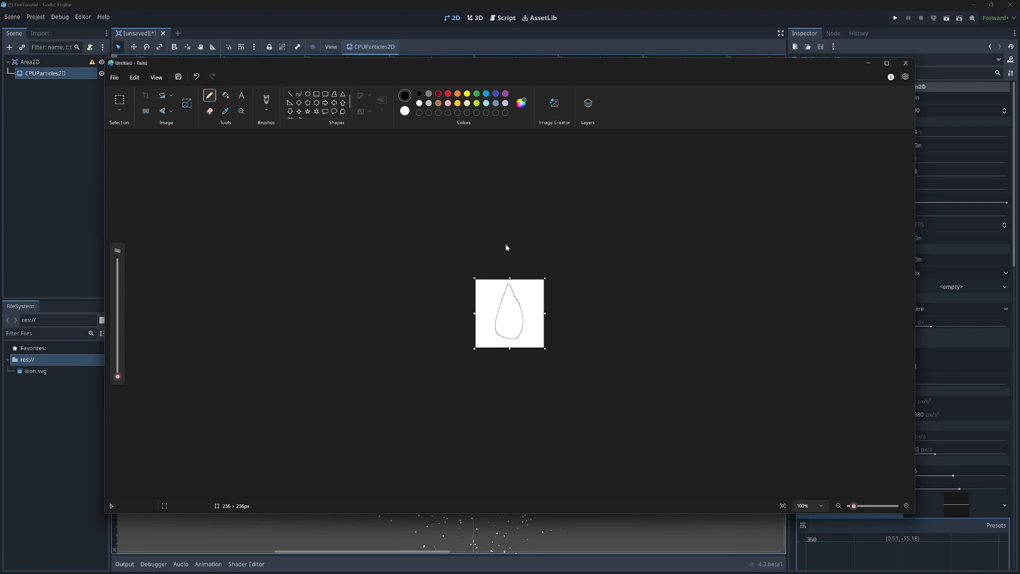
- Fill the teardrop flame outline solid white and hide the white background layer to leave the surroundings transparent
{"action": "left_click", "coordinate": [586, 104]}
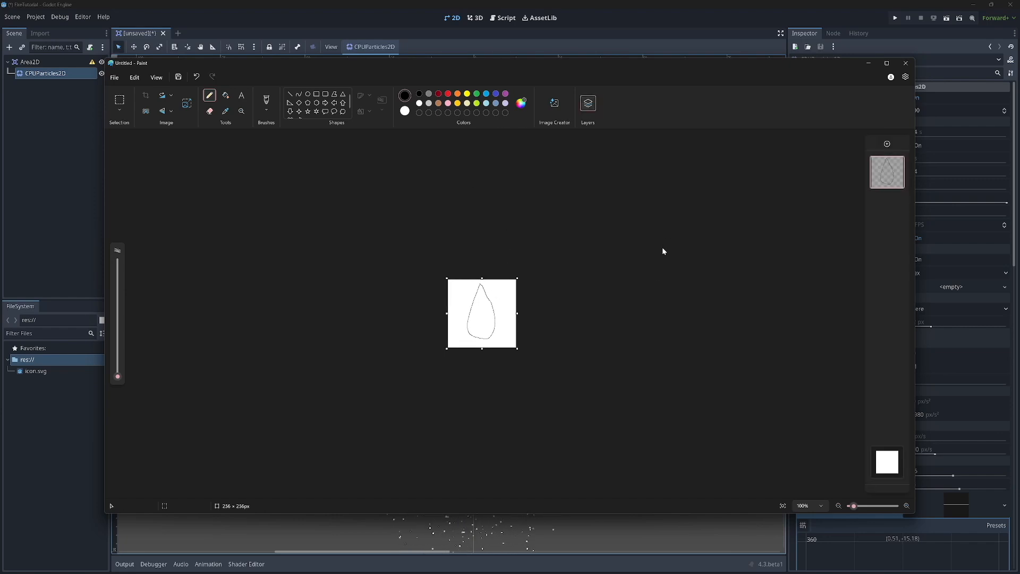
{"action": "left_click", "coordinate": [226, 98]}
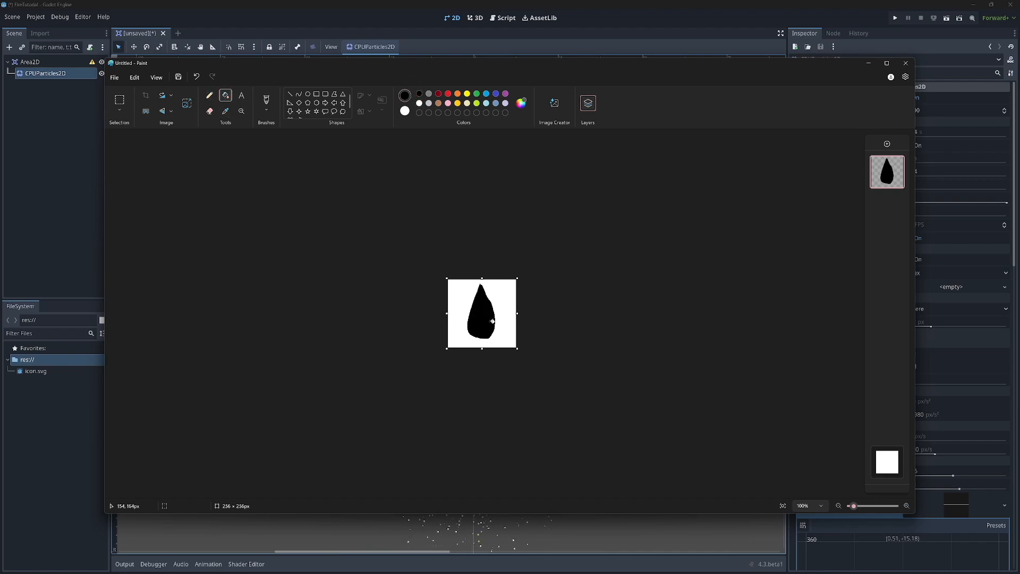
{"action": "left_click", "coordinate": [893, 457]}
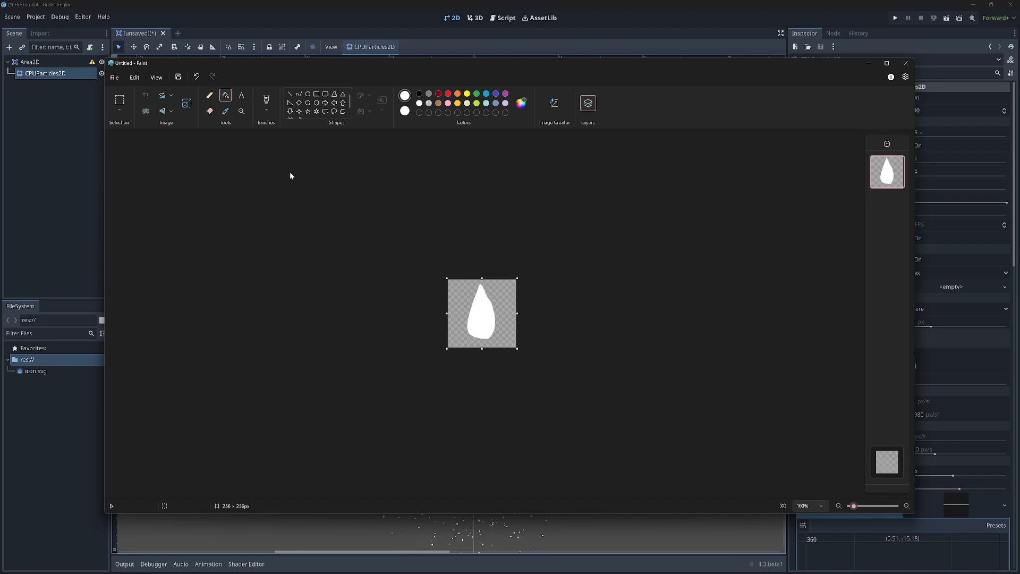
- Save the flame drawing as the PNG picture flame-white.png in the FireTutorial project folder
{"action": "left_click", "coordinate": [116, 78]}
{"action": "left_click", "coordinate": [116, 78]}
{"action": "left_click", "coordinate": [116, 78]}
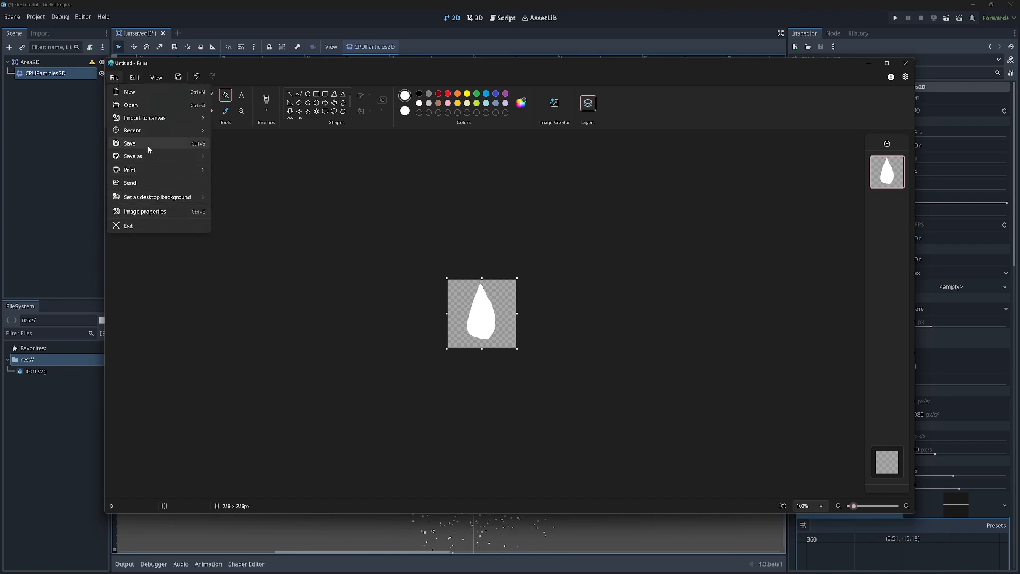
{"action": "mouse_move", "coordinate": [149, 157]}
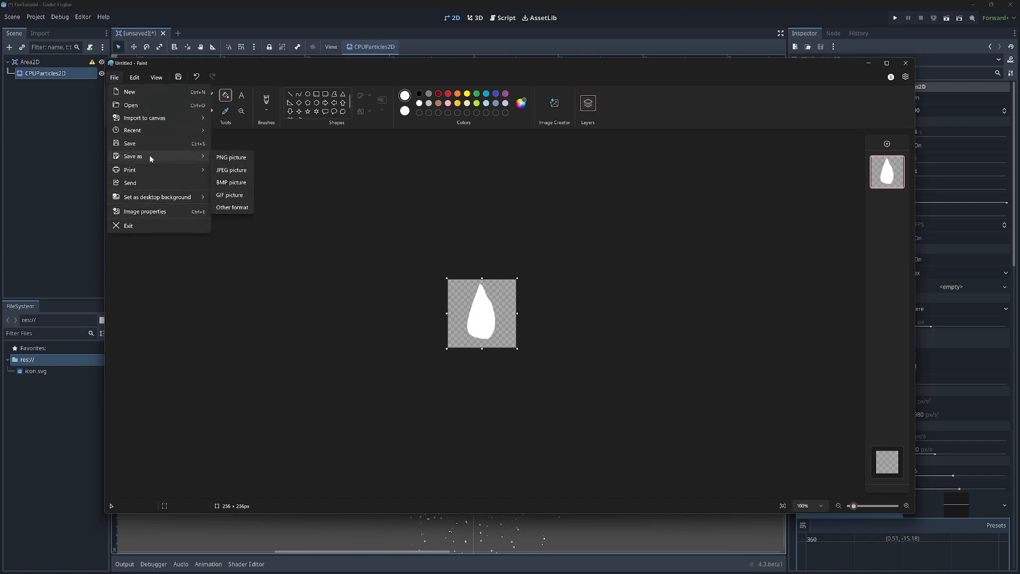
{"action": "left_click", "coordinate": [247, 157]}
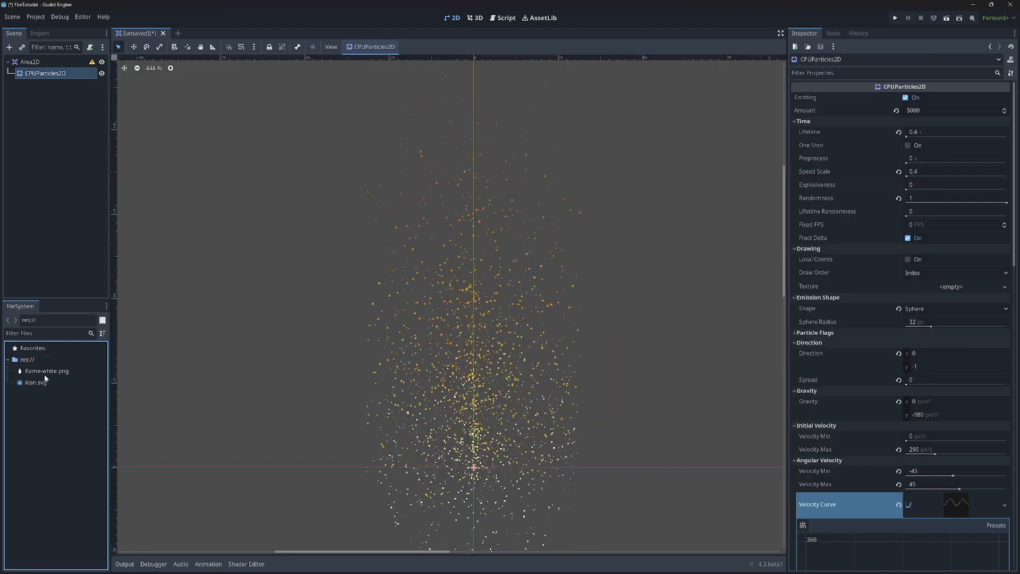
- Switch back to Godot and assign flame-white.png as the CPUParticles2D node's drawing texture
{"action": "left_click", "coordinate": [21, 371]}
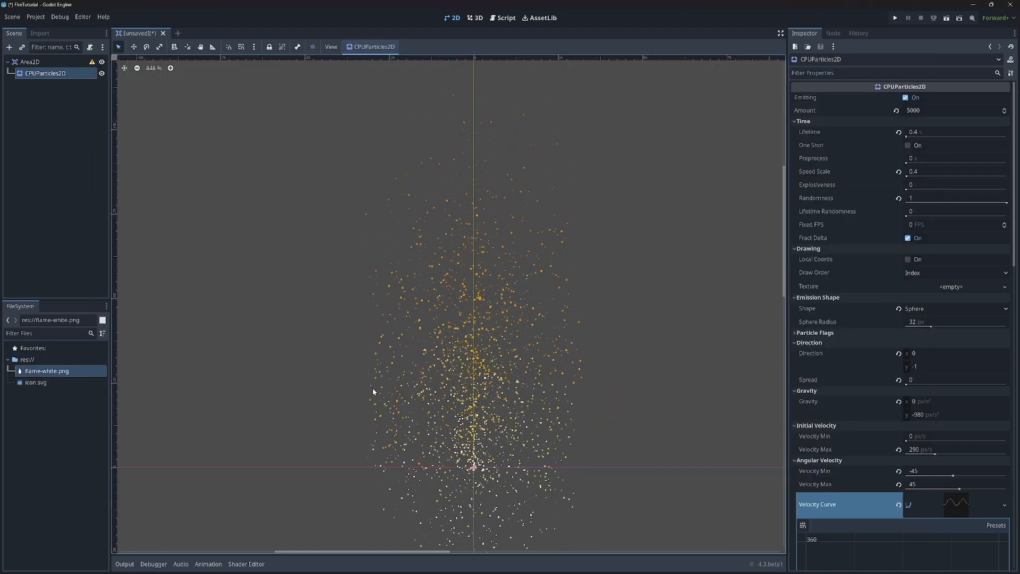
{"action": "scroll", "coordinate": [881, 362], "scroll_direction": "down", "scroll_amount": 6}
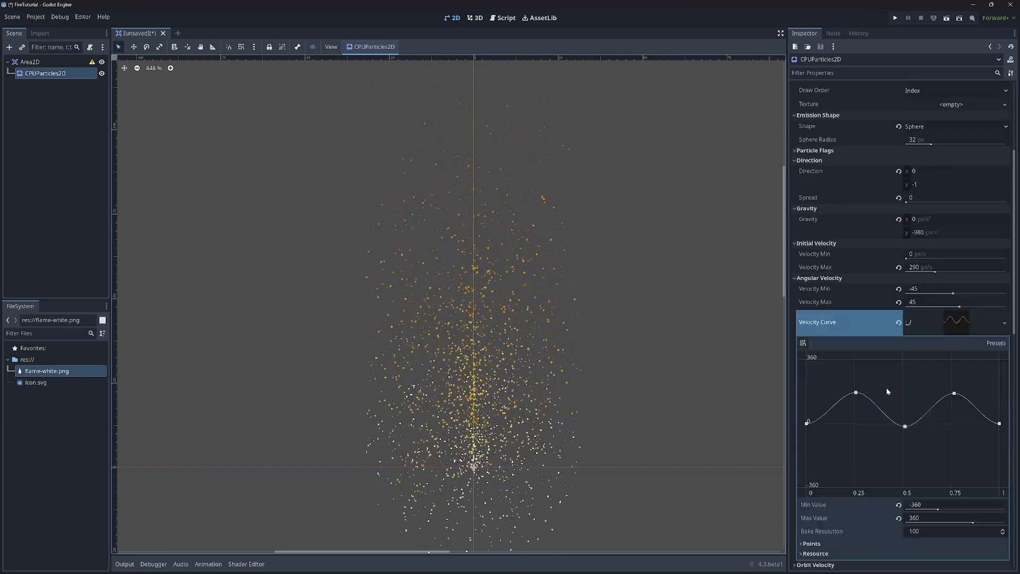
{"action": "scroll", "coordinate": [886, 387], "scroll_direction": "up", "scroll_amount": 6}
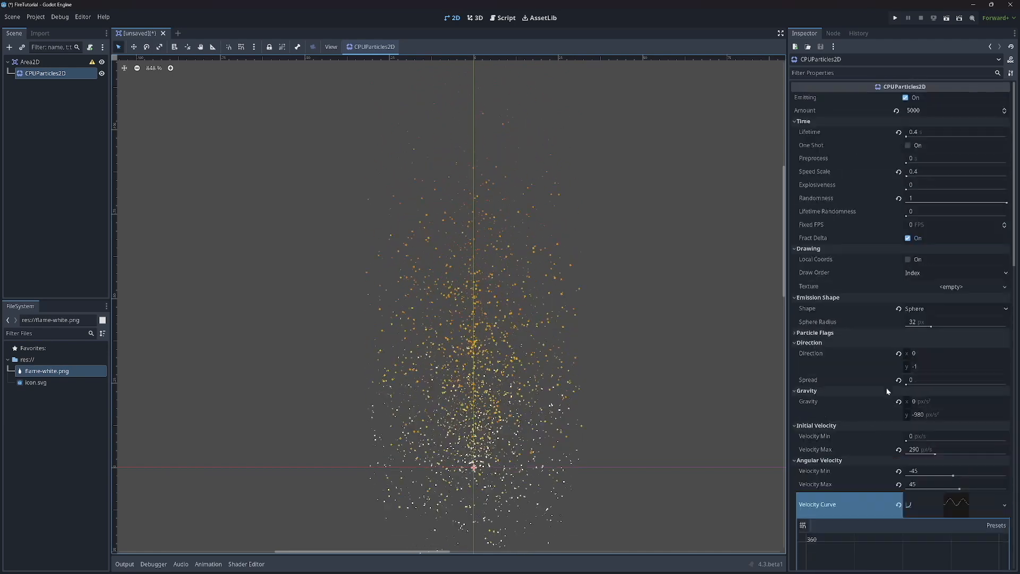
{"action": "left_click", "coordinate": [1003, 286]}
{"action": "left_click", "coordinate": [946, 345]}
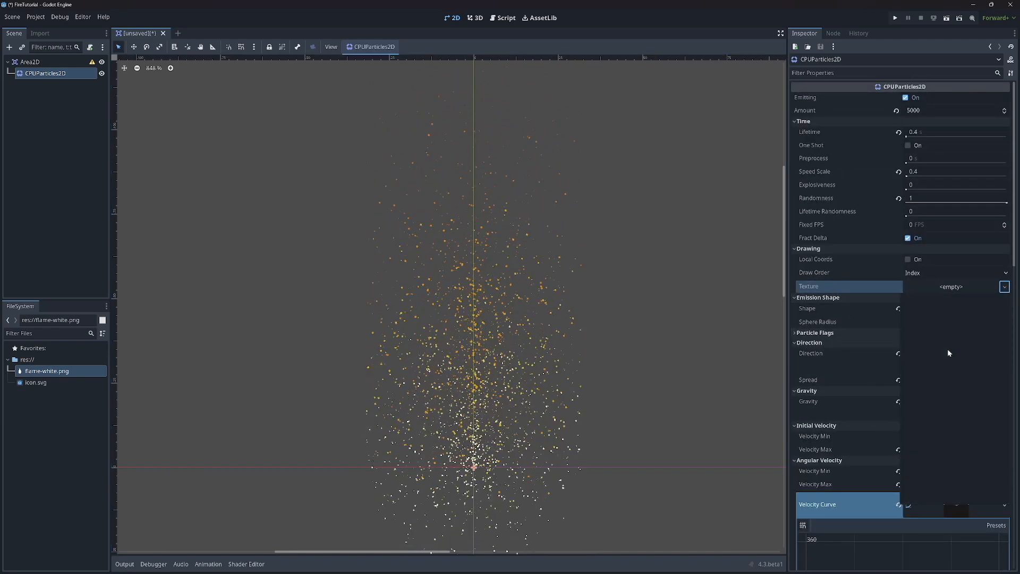
{"action": "left_click_drag", "start_coordinate": [46, 371], "coordinate": [955, 291]}
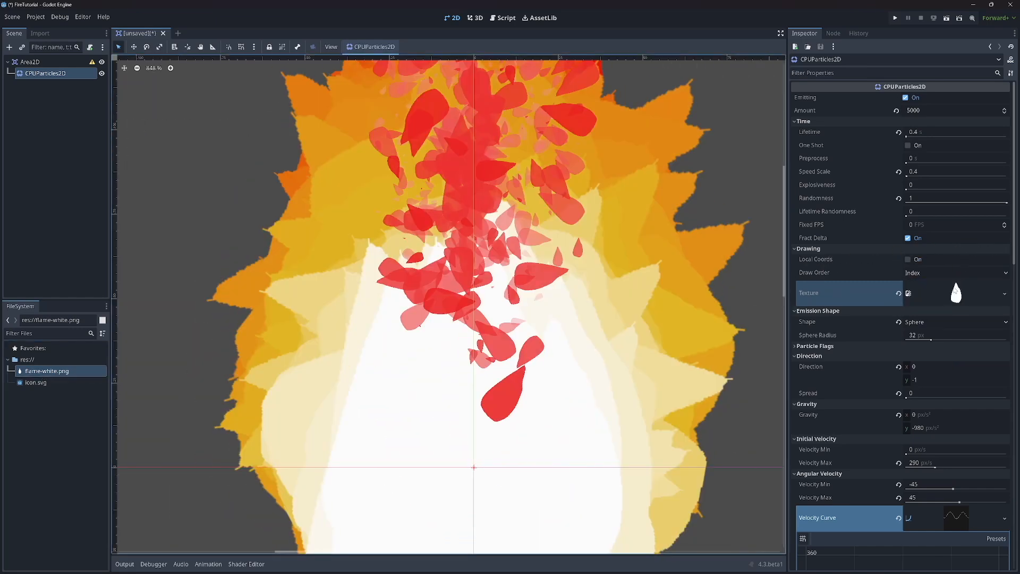
- Shrink the textured particles by setting Scale Amount Max to 0.2
{"action": "scroll", "coordinate": [556, 352], "scroll_direction": "down", "scroll_amount": 3}
{"action": "scroll", "coordinate": [556, 353], "scroll_direction": "down", "scroll_amount": 1}
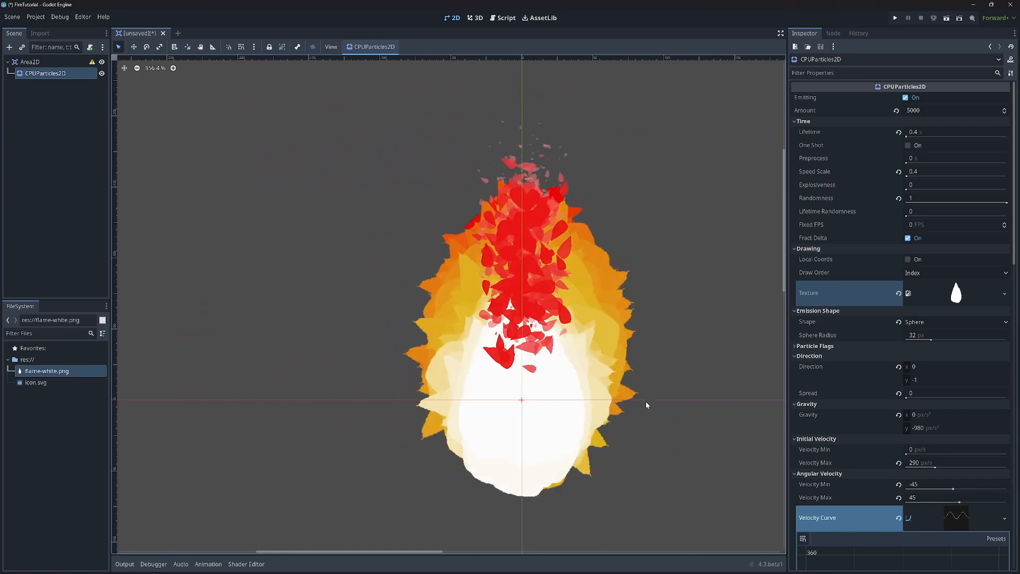
{"action": "scroll", "coordinate": [846, 371], "scroll_direction": "down", "scroll_amount": 5}
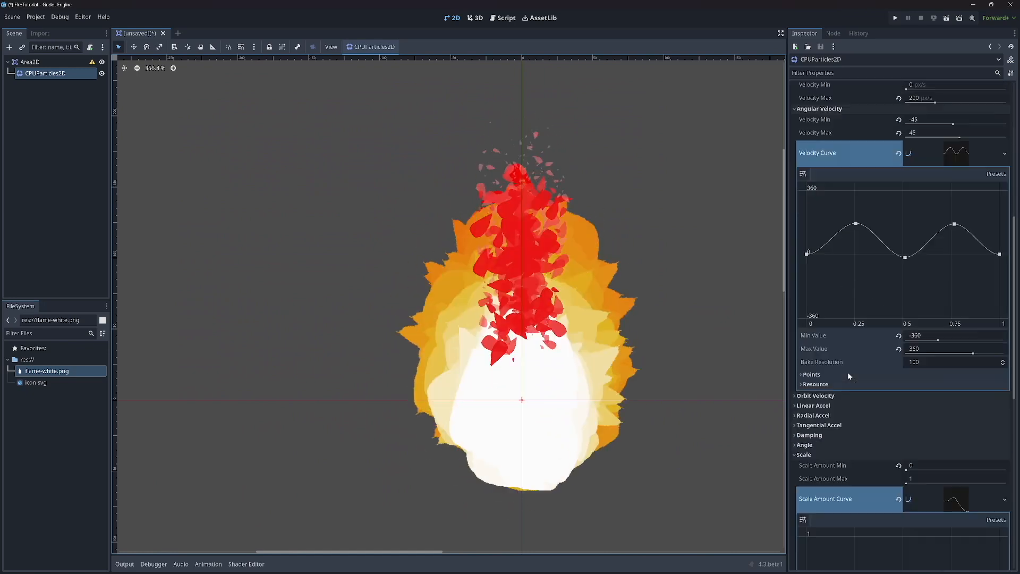
{"action": "scroll", "coordinate": [847, 372], "scroll_direction": "down", "scroll_amount": 5}
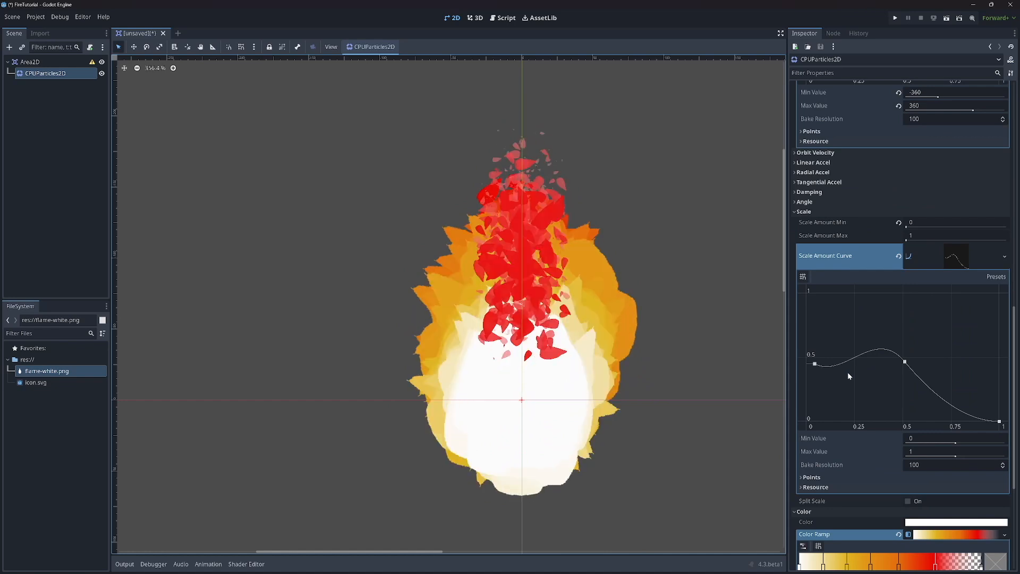
{"action": "scroll", "coordinate": [848, 376], "scroll_direction": "down", "scroll_amount": 2}
{"action": "scroll", "coordinate": [848, 375], "scroll_direction": "up", "scroll_amount": 1}
{"action": "left_click", "coordinate": [929, 175]}
{"action": "type", "text": "0.2"}
{"action": "key", "text": "Return"}
- Try a Scale Amount Max of 0.1 and return it to 0.2
{"action": "left_click", "coordinate": [924, 175]}
{"action": "type", "text": "0.1"}
{"action": "key", "text": "Return"}
{"action": "left_click", "coordinate": [927, 175]}
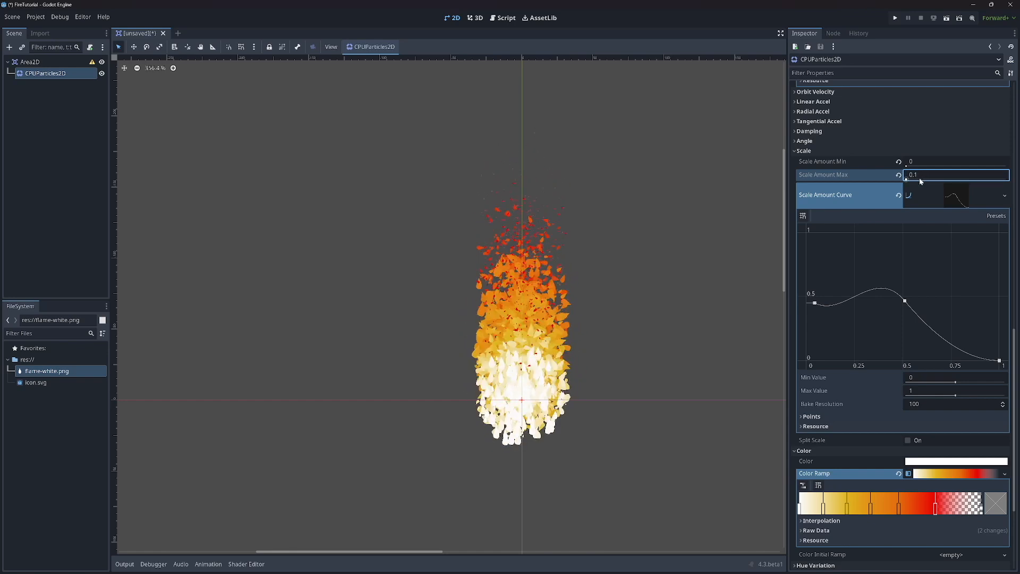
{"action": "type", "text": "0"}
{"action": "key", "text": "Return"}
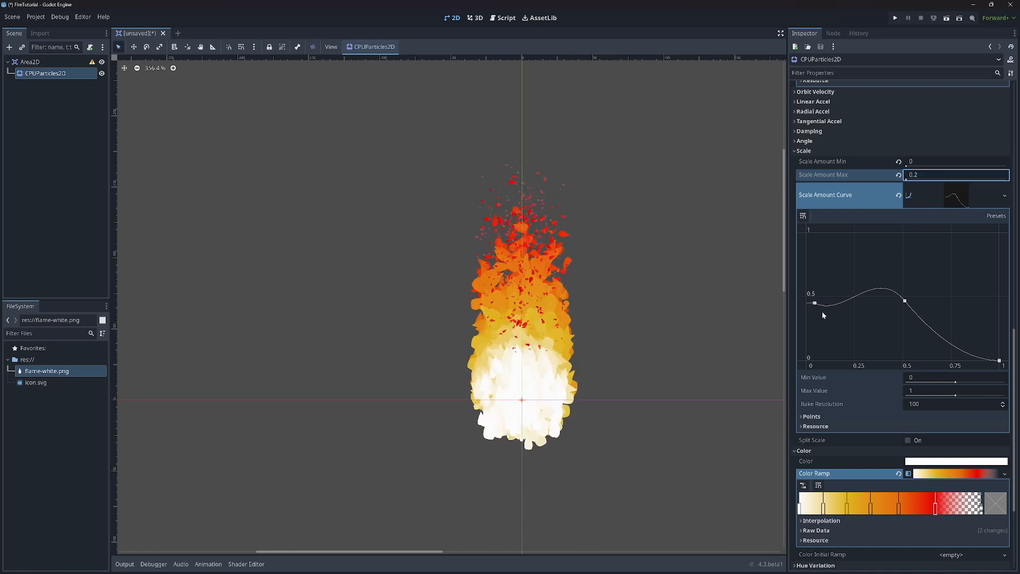
- Make the whole particle node semi-transparent by lowering its Modulate color's alpha to about 146
{"action": "scroll", "coordinate": [855, 372], "scroll_direction": "up", "scroll_amount": 5}
{"action": "scroll", "coordinate": [862, 412], "scroll_direction": "down", "scroll_amount": 4}
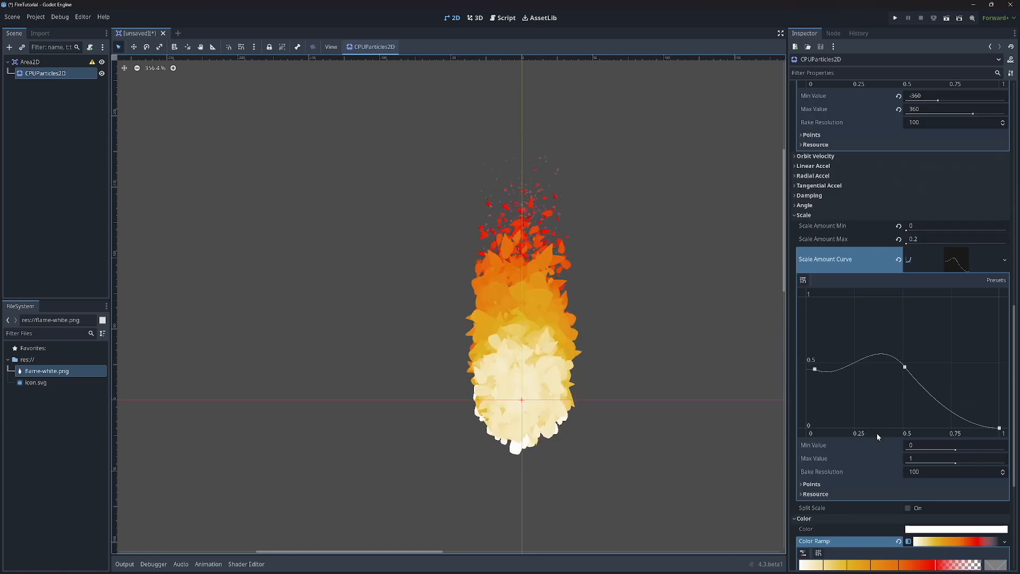
{"action": "scroll", "coordinate": [879, 446], "scroll_direction": "down", "scroll_amount": 5}
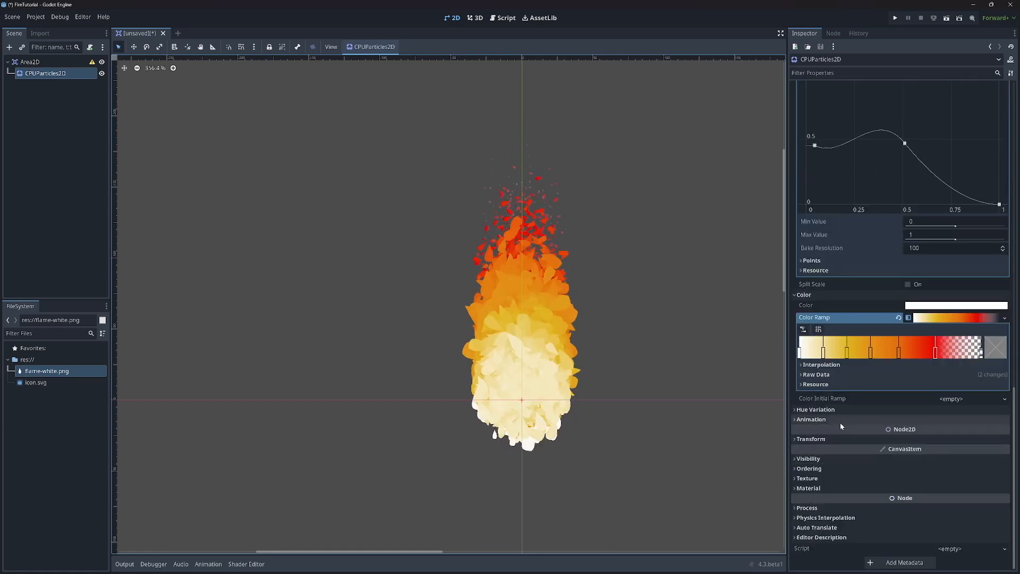
{"action": "left_click", "coordinate": [836, 458]}
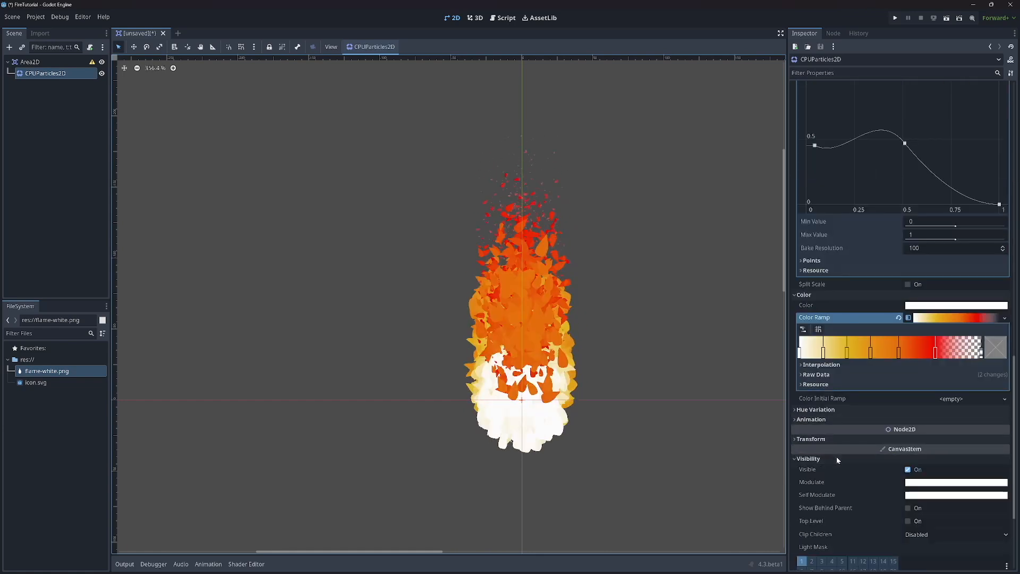
{"action": "left_click", "coordinate": [975, 483]}
{"action": "left_click_drag", "start_coordinate": [981, 481], "coordinate": [950, 480]}
- Shift the color ramp's pale yellow, golden and orange stops further along toward the red stop, widening the pale start
{"action": "left_click_drag", "start_coordinate": [823, 352], "coordinate": [914, 353]}
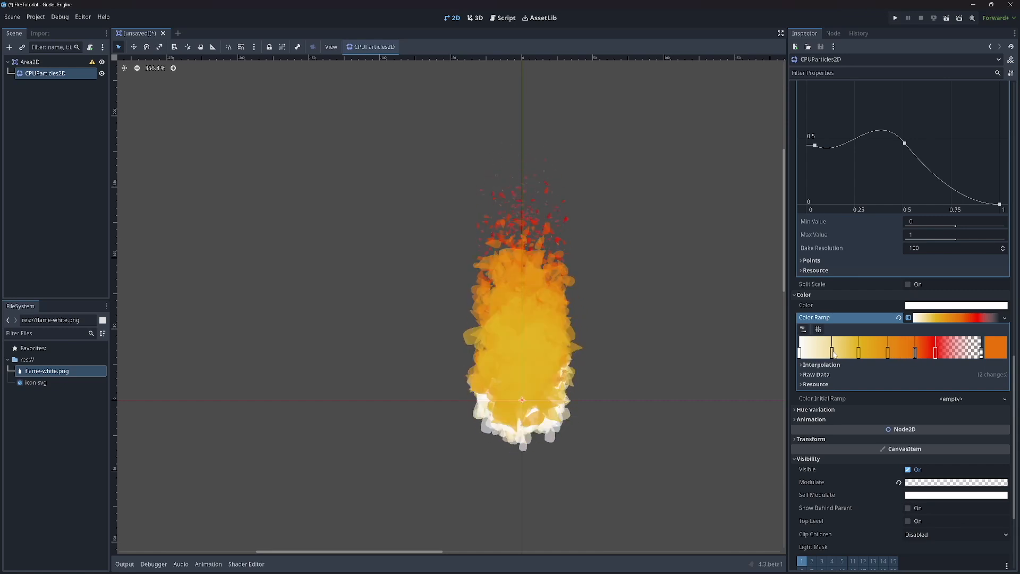
{"action": "left_click_drag", "start_coordinate": [832, 353], "coordinate": [854, 353]}
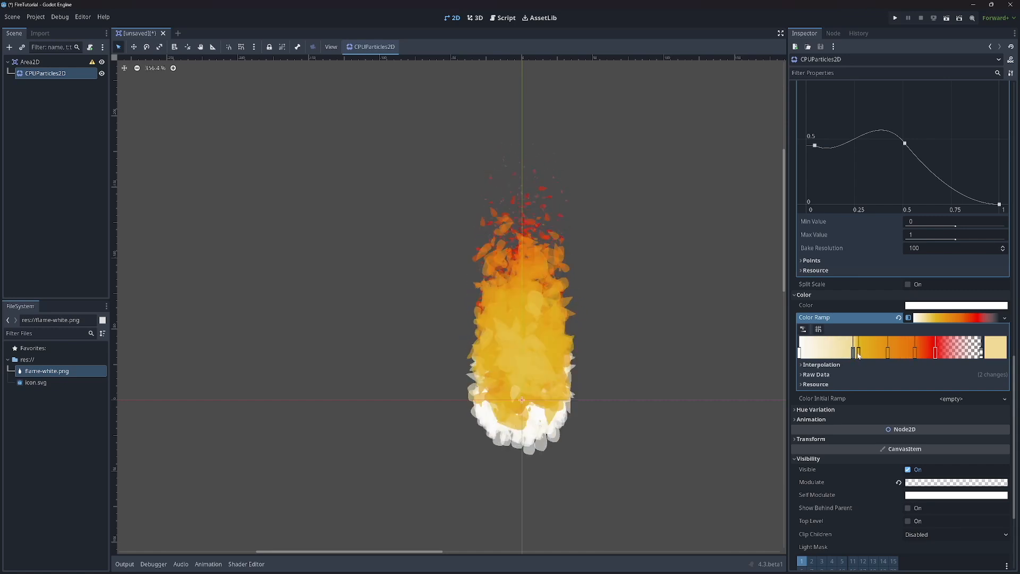
{"action": "left_click", "coordinate": [857, 354]}
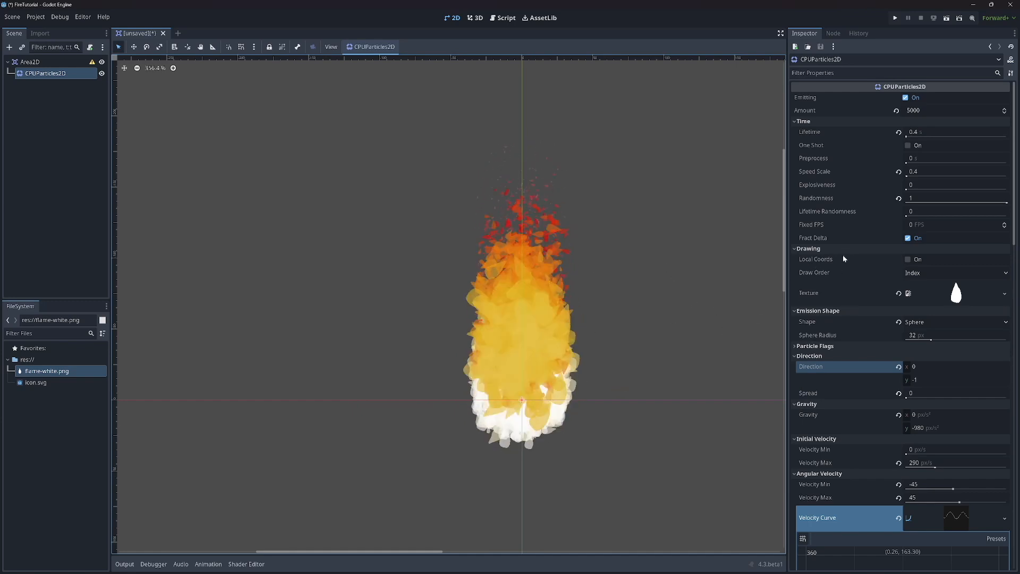
- Set the particles' Draw Order to Lifetime and inspect the flame in the viewport
{"action": "left_click", "coordinate": [921, 272]}
{"action": "left_click", "coordinate": [923, 295]}
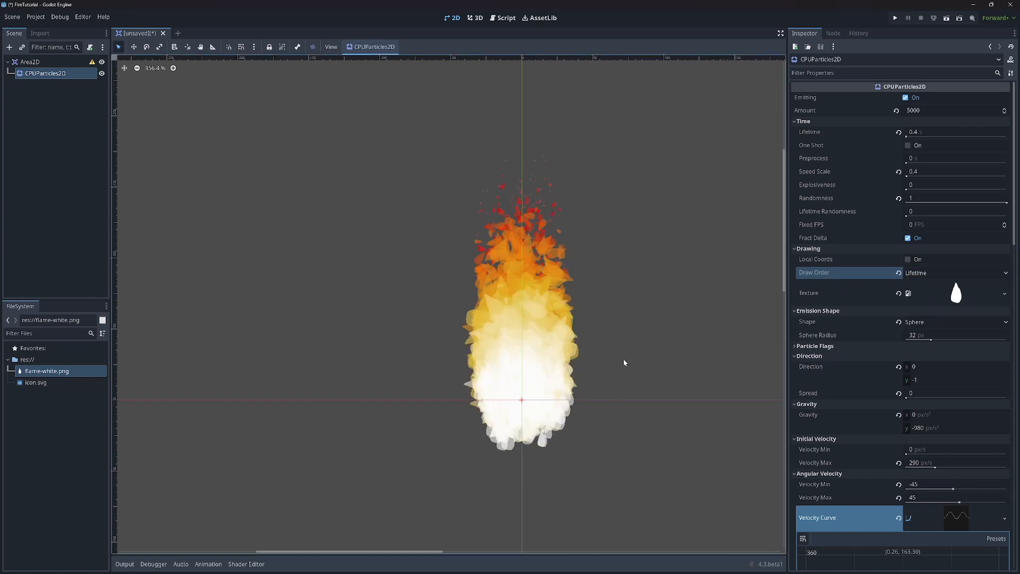
{"action": "scroll", "coordinate": [582, 364], "scroll_direction": "up", "scroll_amount": 2}
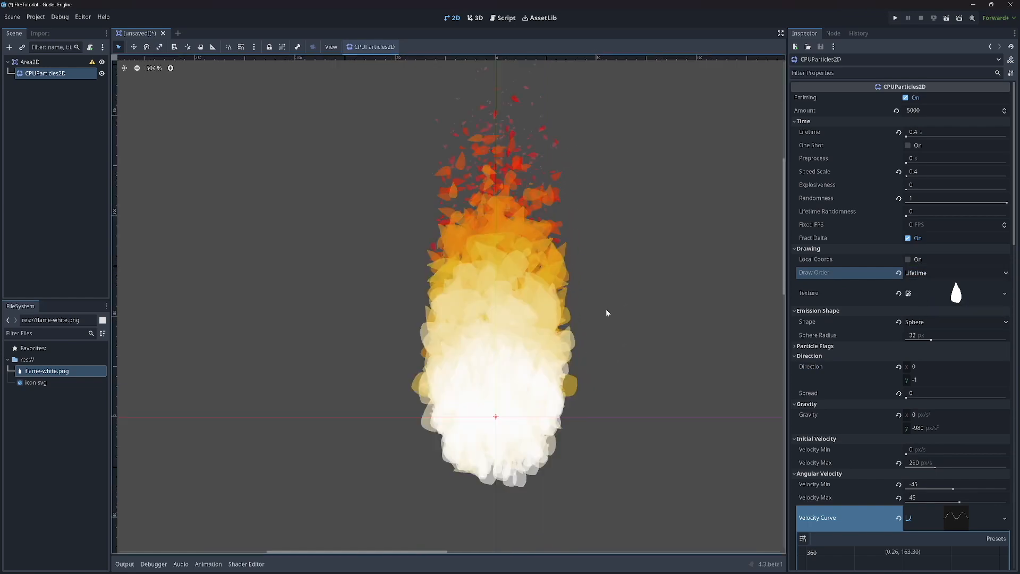
{"action": "scroll", "coordinate": [625, 319], "scroll_direction": "down", "scroll_amount": 2}
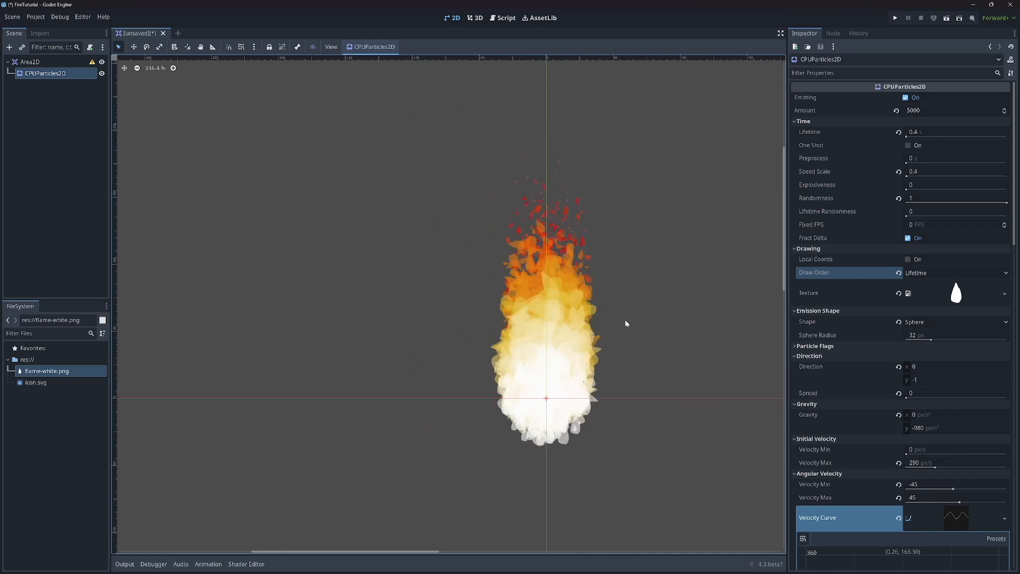
- Lower the Modulate color's alpha to 58 for a softer, more transparent flame
{"action": "scroll", "coordinate": [849, 448], "scroll_direction": "down", "scroll_amount": 10}
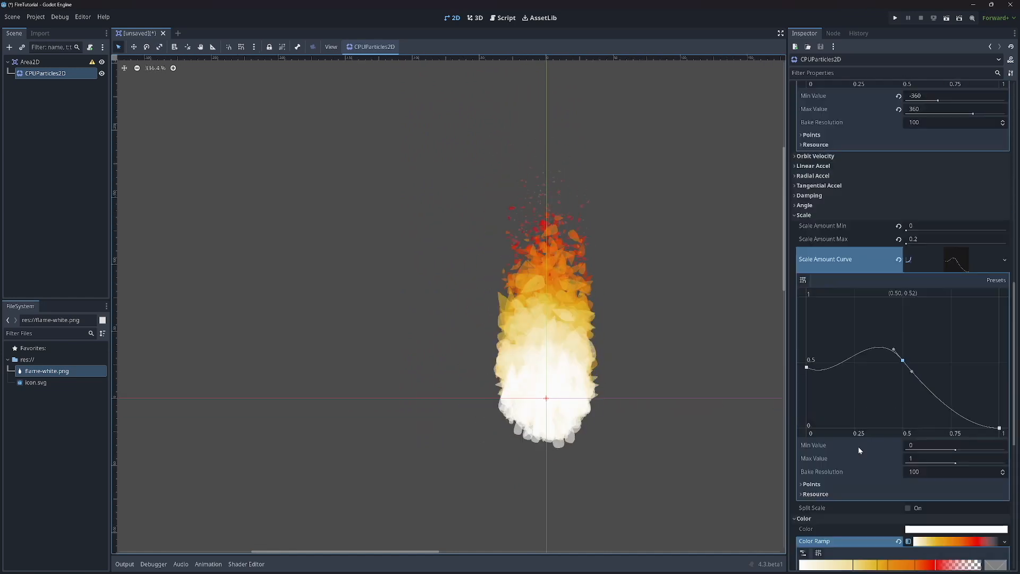
{"action": "scroll", "coordinate": [859, 446], "scroll_direction": "down", "scroll_amount": 8}
{"action": "left_click", "coordinate": [956, 330]}
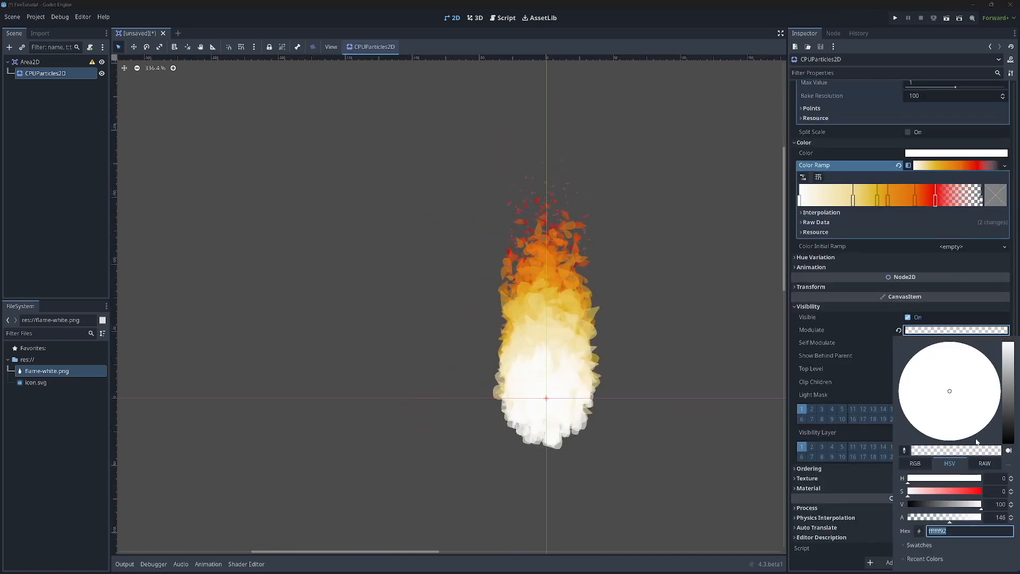
{"action": "left_click", "coordinate": [930, 517]}
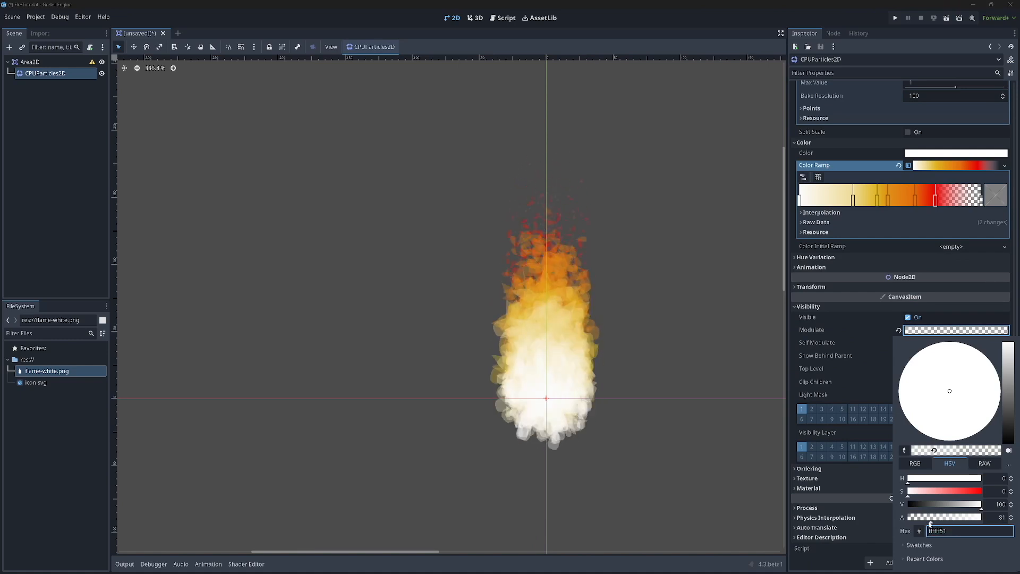
{"action": "mouse_move", "coordinate": [930, 522]}
{"action": "left_mouse_down"}
{"action": "mouse_move", "coordinate": [888, 518]}
{"action": "mouse_move", "coordinate": [991, 516]}
{"action": "mouse_move", "coordinate": [908, 519]}
{"action": "mouse_move", "coordinate": [924, 512]}
{"action": "left_mouse_up"}
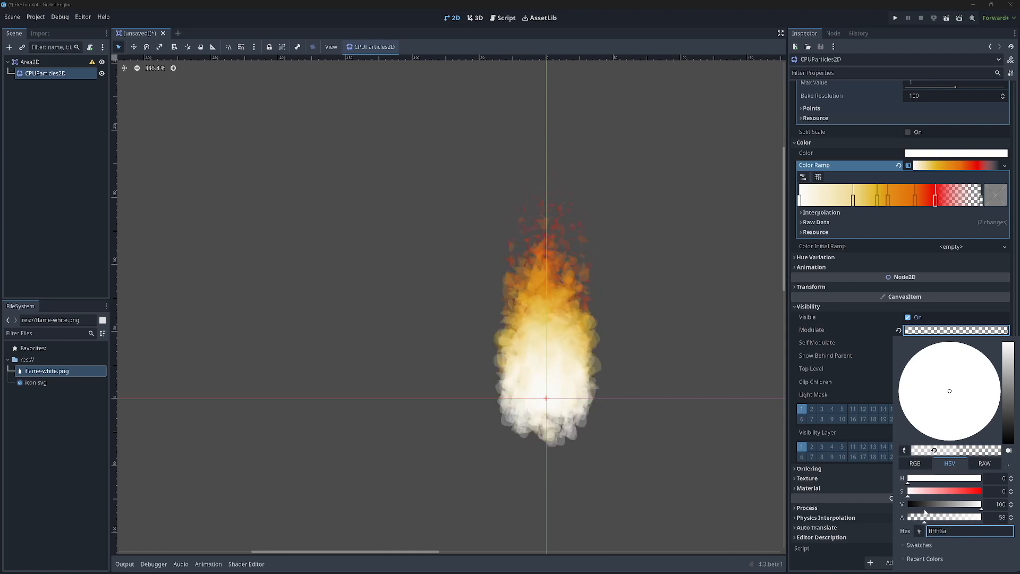
{"action": "left_click", "coordinate": [869, 492]}
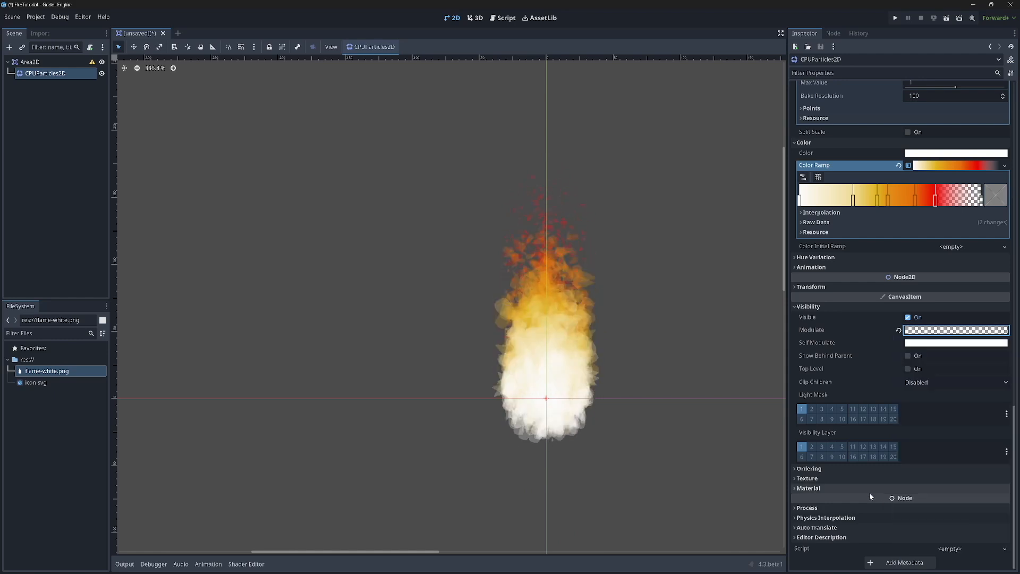
- Set the project's Default Clear Color under Rendering > Environment to near-black #040404
{"action": "middle_click_drag", "start_coordinate": [681, 289], "coordinate": [599, 342]}
{"action": "scroll", "coordinate": [601, 341], "scroll_direction": "up", "scroll_amount": 1}
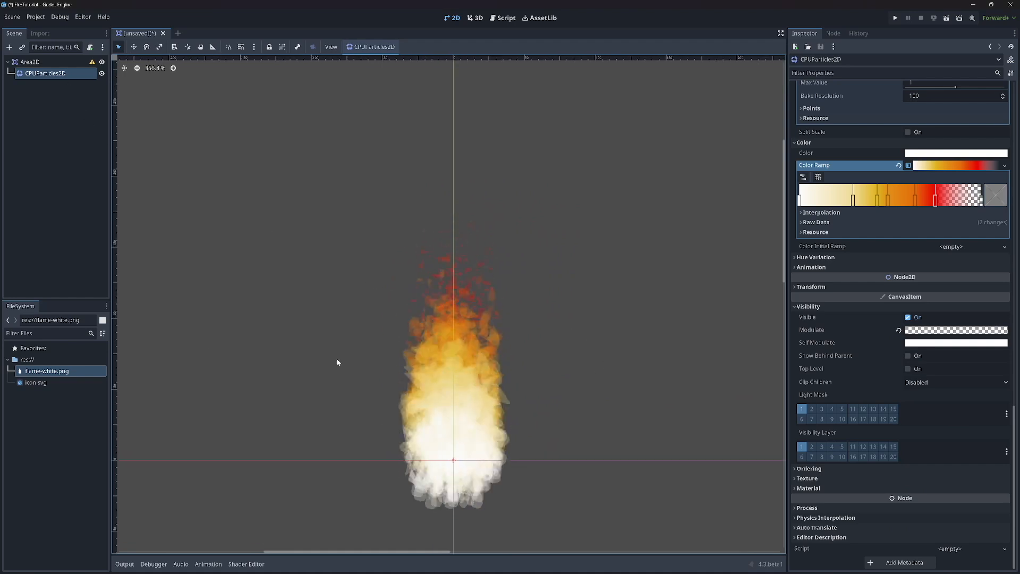
{"action": "left_click", "coordinate": [40, 18]}
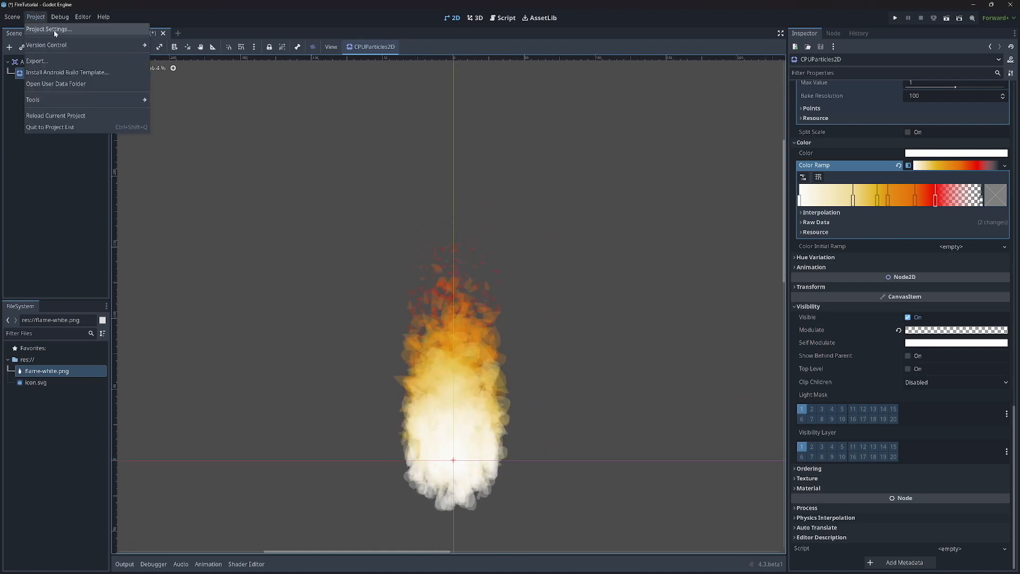
{"action": "left_click", "coordinate": [56, 30]}
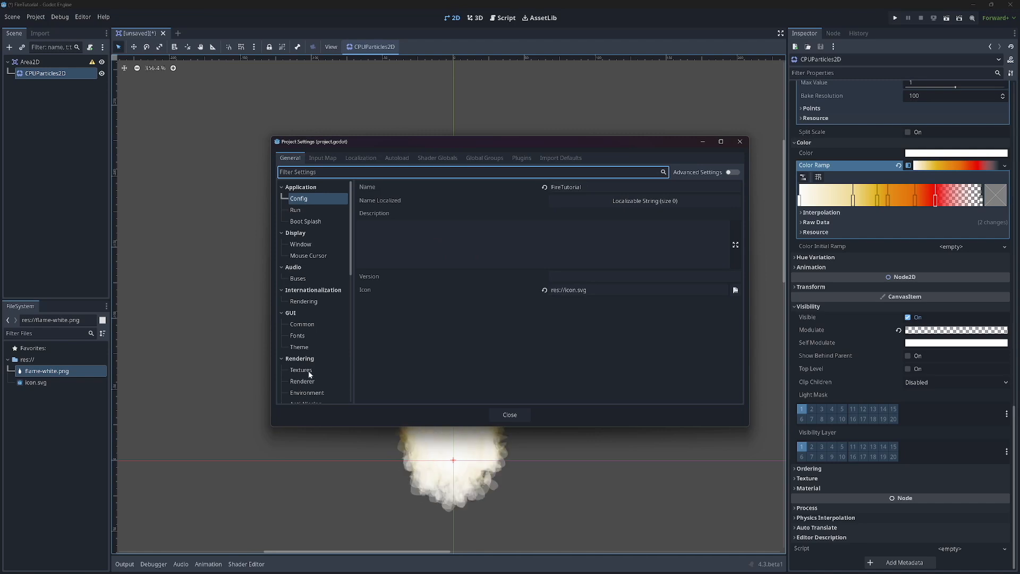
{"action": "left_click", "coordinate": [311, 394]}
{"action": "left_click", "coordinate": [563, 197]}
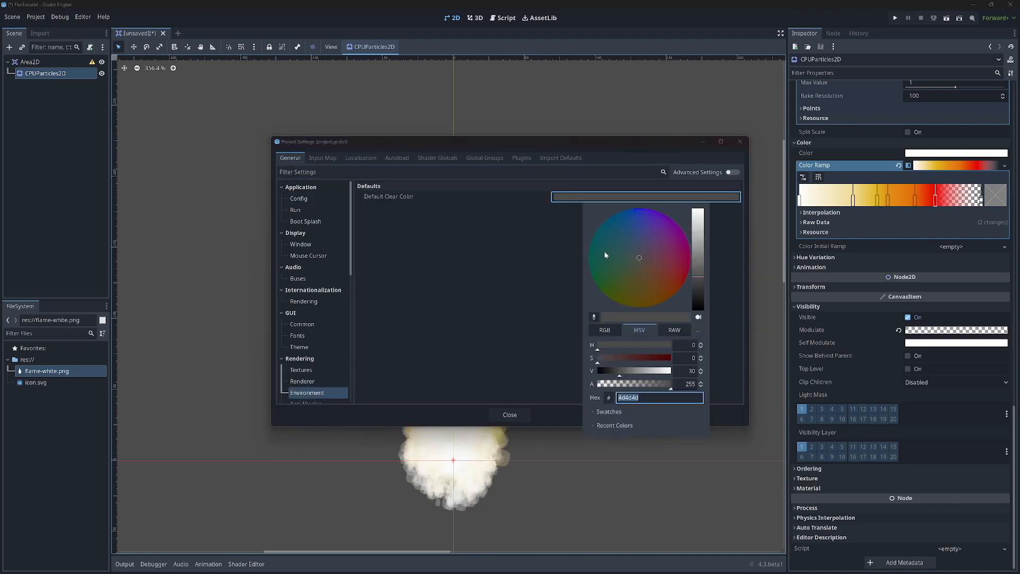
{"action": "left_click_drag", "start_coordinate": [700, 292], "coordinate": [704, 309]}
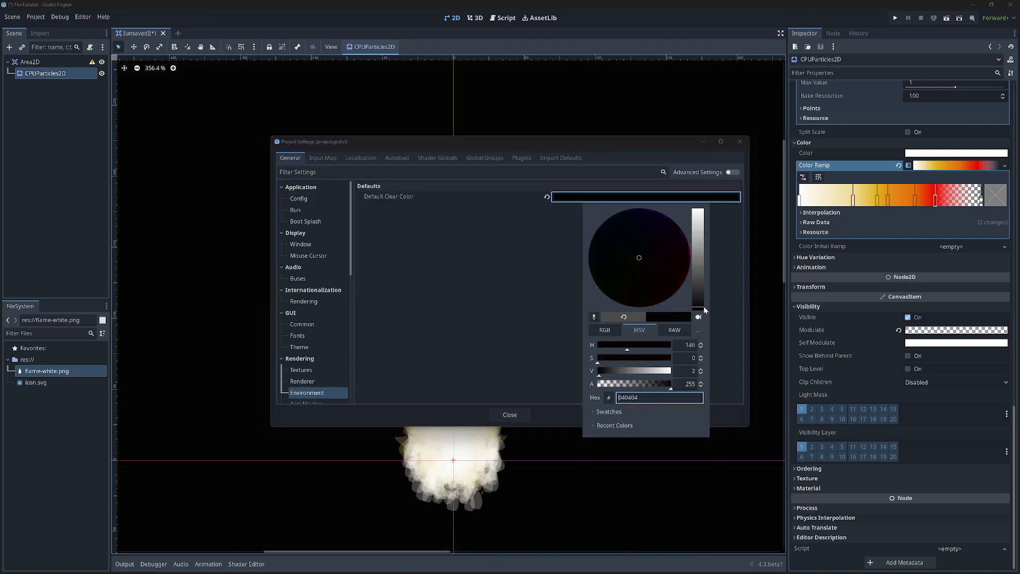
{"action": "left_click", "coordinate": [738, 146]}
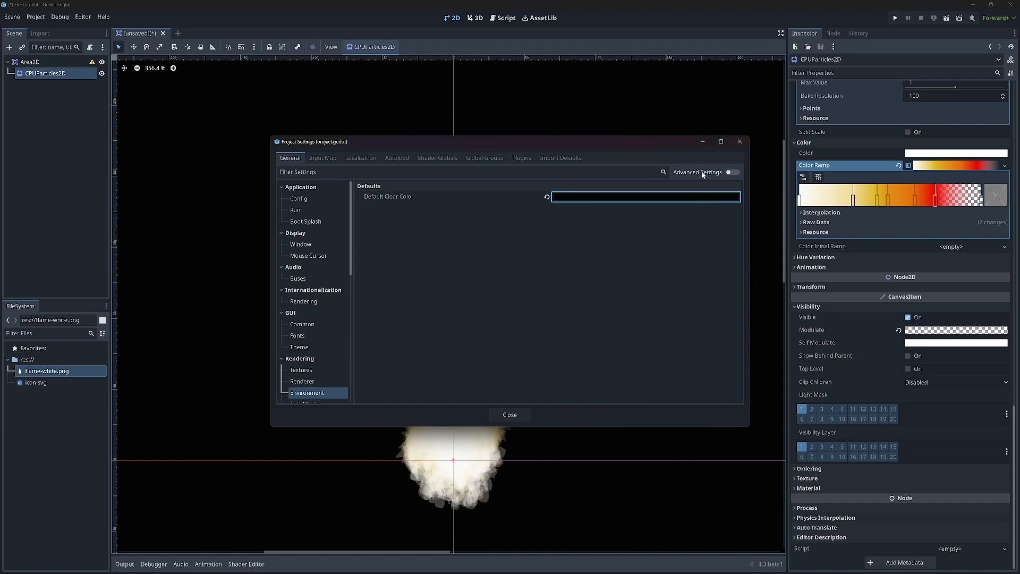
{"action": "left_click", "coordinate": [739, 142]}
- Rename the flame's CPUParticles2D node to Fire
{"action": "scroll", "coordinate": [644, 234], "scroll_direction": "up", "scroll_amount": 1}
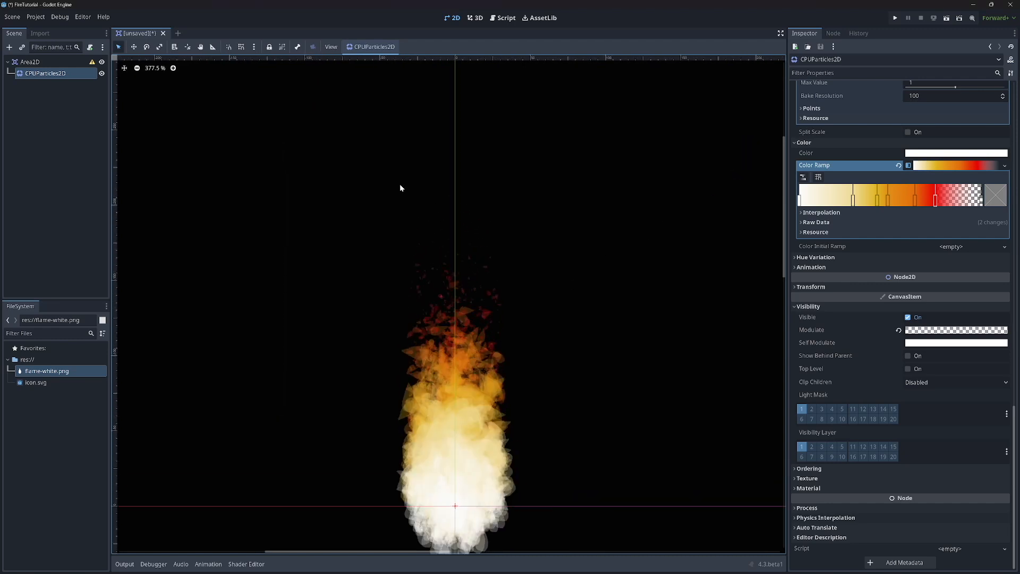
{"action": "scroll", "coordinate": [584, 275], "scroll_direction": "down", "scroll_amount": 5}
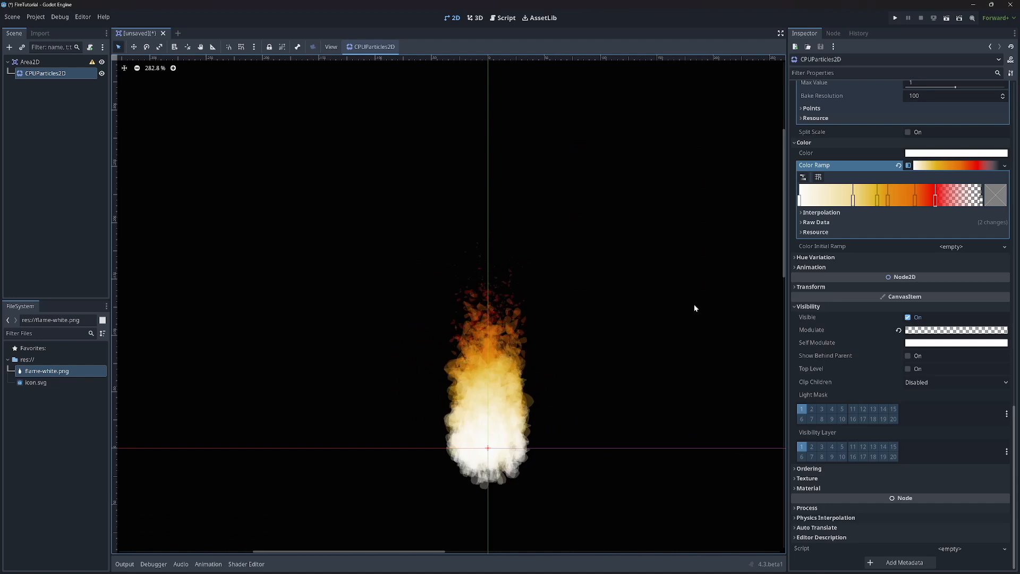
{"action": "middle_click_drag", "start_coordinate": [641, 302], "coordinate": [597, 307]}
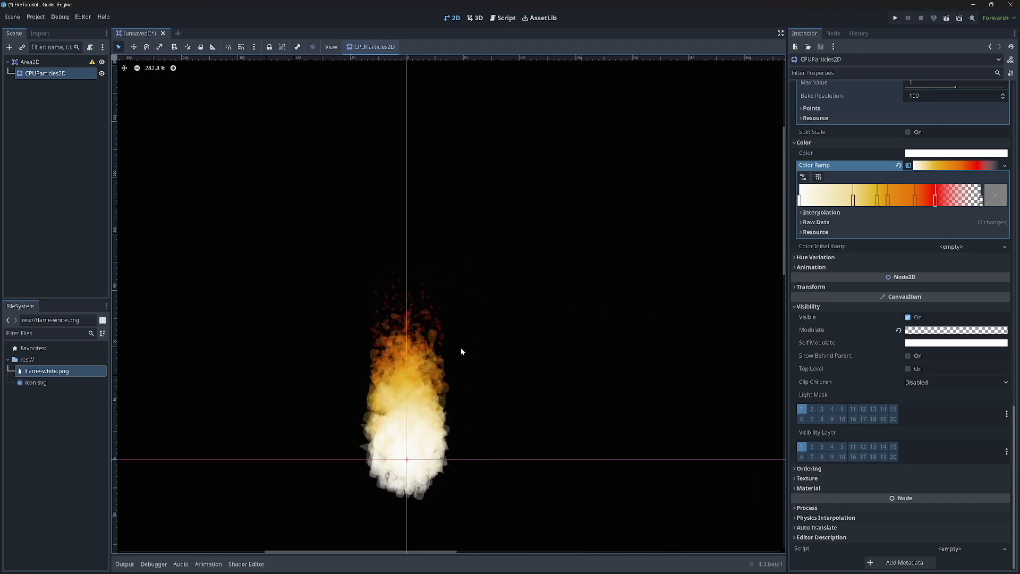
{"action": "scroll", "coordinate": [460, 348], "scroll_direction": "down", "scroll_amount": 1}
{"action": "scroll", "coordinate": [454, 315], "scroll_direction": "down", "scroll_amount": 1}
{"action": "double_click", "coordinate": [42, 72]}
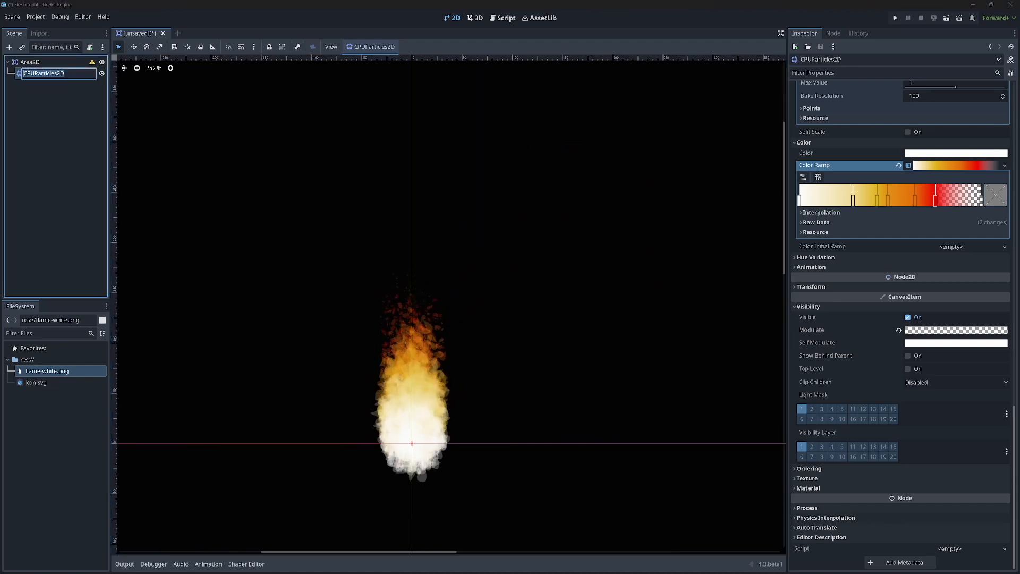
- Add a second CPUParticles2D node as a child of Area2D
{"action": "left_click", "coordinate": [30, 62]}
{"action": "right_click", "coordinate": [34, 62]}
{"action": "left_click", "coordinate": [64, 66]}
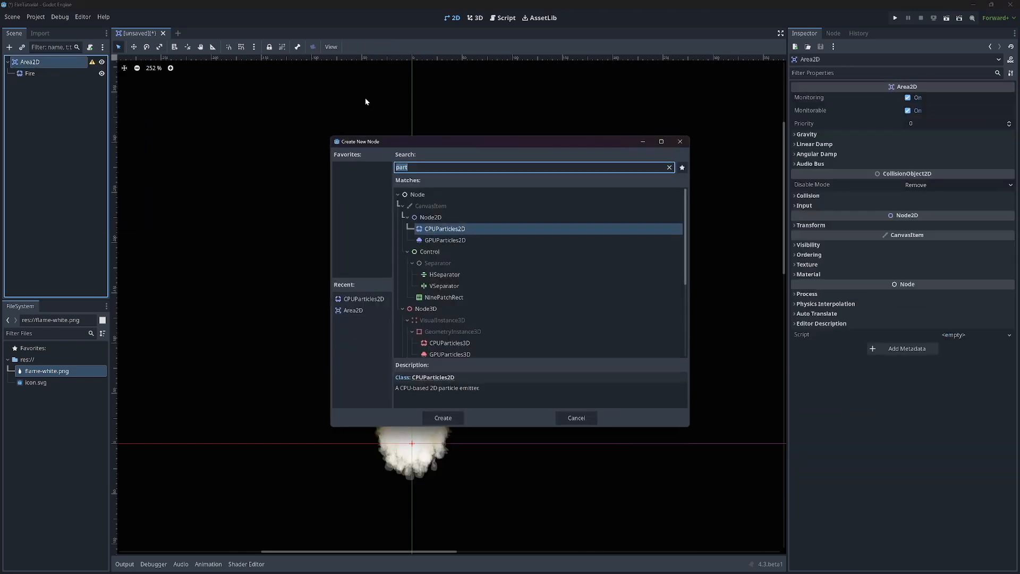
{"action": "double_click", "coordinate": [464, 230]}
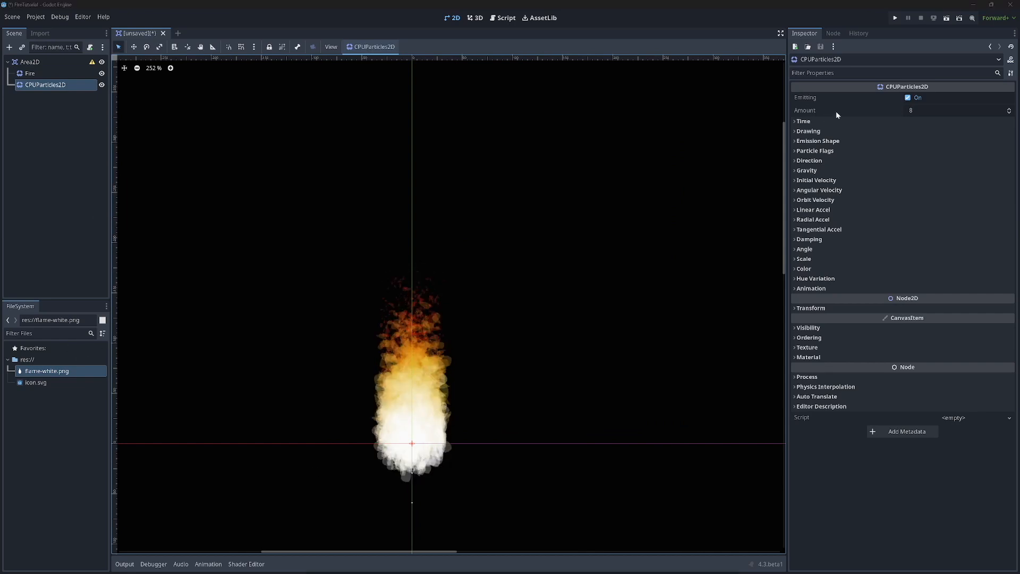
- Set the new particle node's Amount to 2000 and move the node up near the flame's tip
{"action": "left_click", "coordinate": [918, 111]}
{"action": "left_click", "coordinate": [917, 110]}
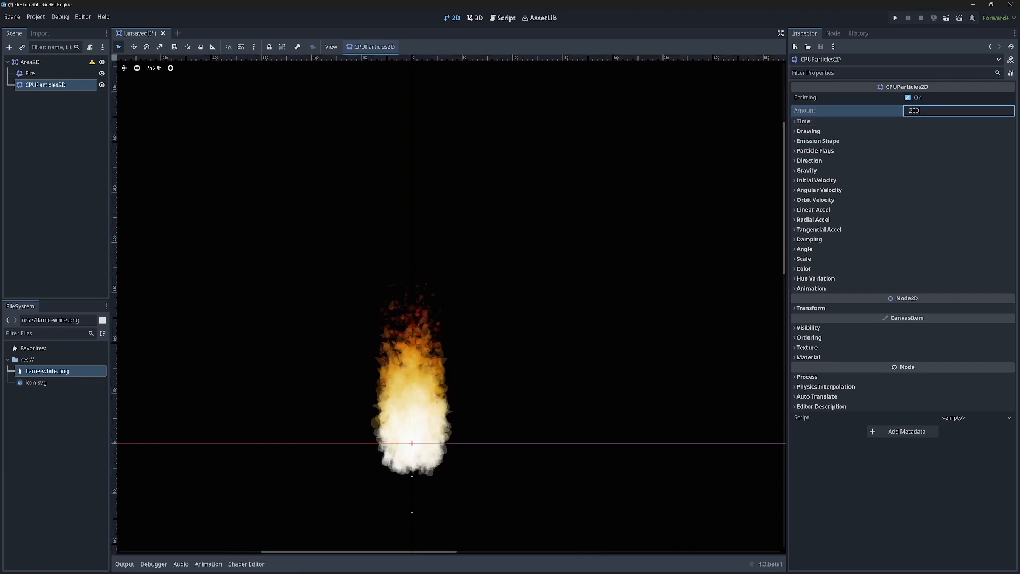
{"action": "key", "text": "Return"}
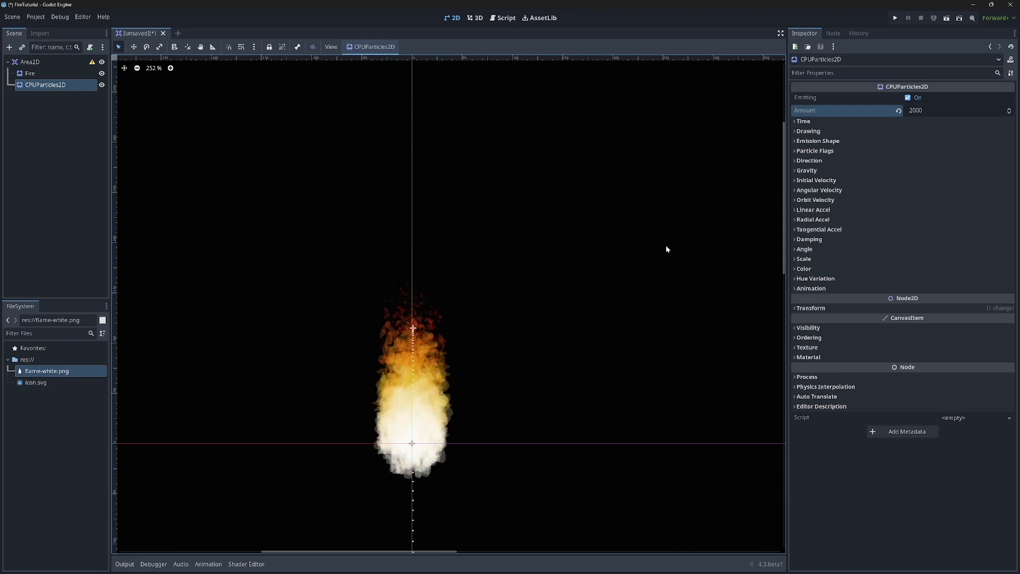
- Make the new particles rise by setting their Gravity Y to -100
{"action": "left_click", "coordinate": [893, 170]}
{"action": "left_click", "coordinate": [918, 195]}
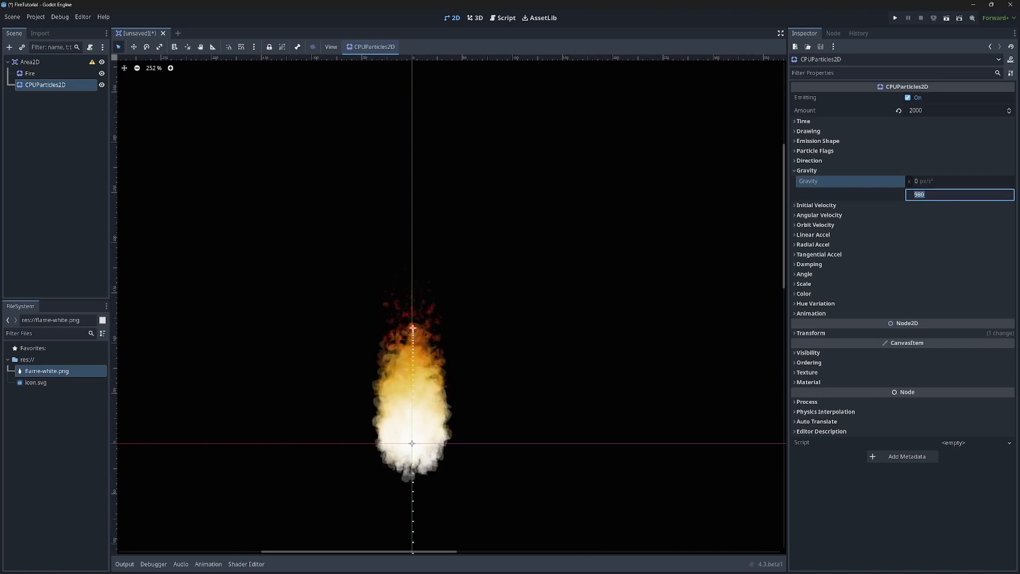
{"action": "type", "text": "-100"}
{"action": "key", "text": "Return"}
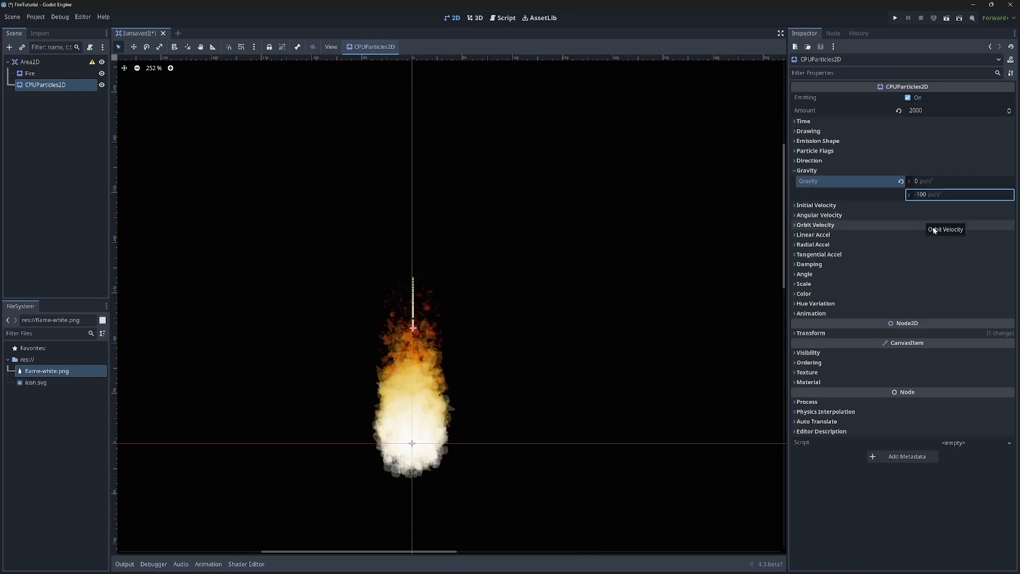
- Set the new particles' Lifetime to 3 s and their Speed Scale to 0.3
{"action": "left_click", "coordinate": [856, 122]}
{"action": "left_click", "coordinate": [919, 132]}
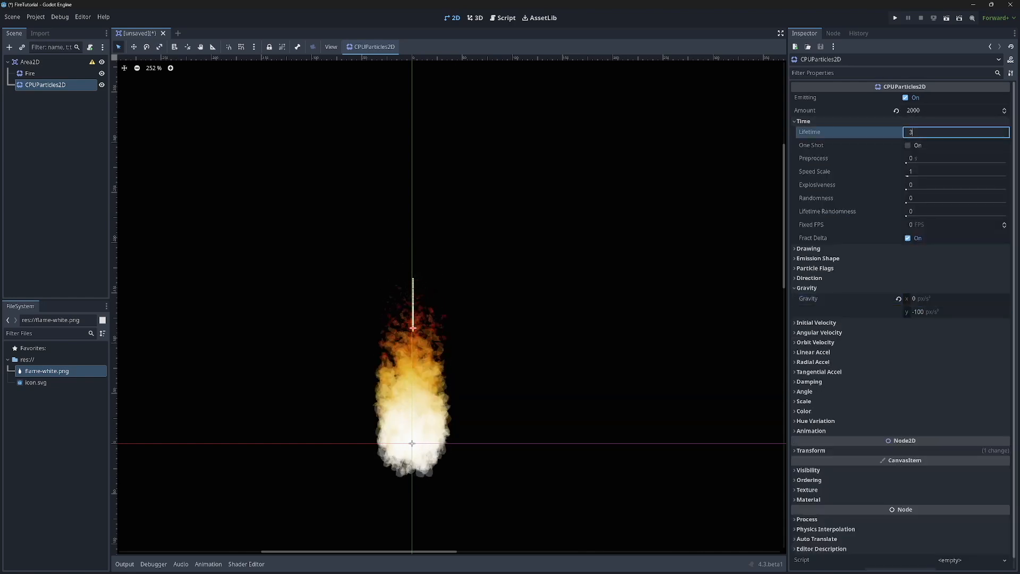
{"action": "type", "text": "3"}
{"action": "key", "text": "Return"}
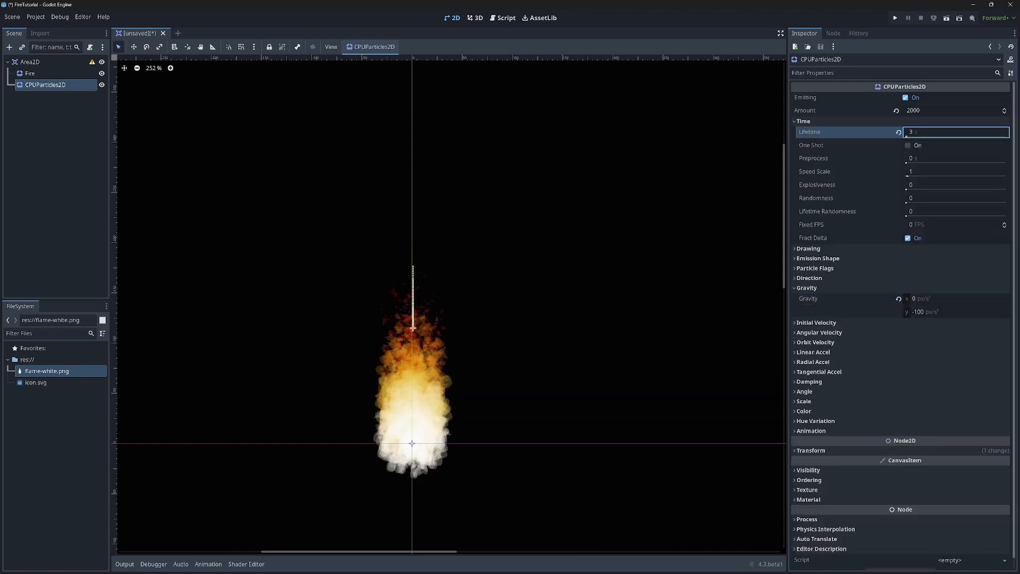
{"action": "left_click", "coordinate": [913, 177]}
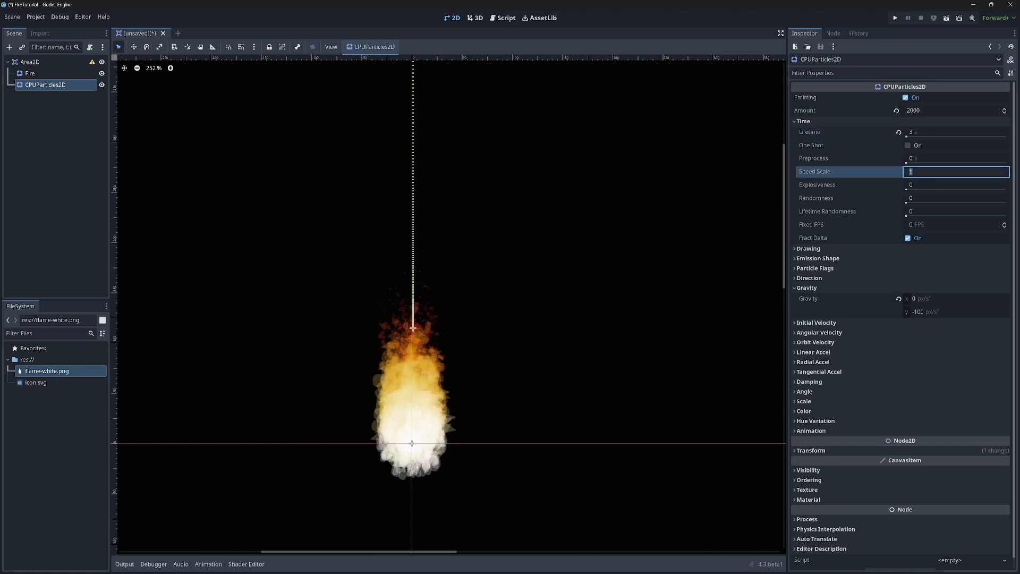
{"action": "key", "text": "Return"}
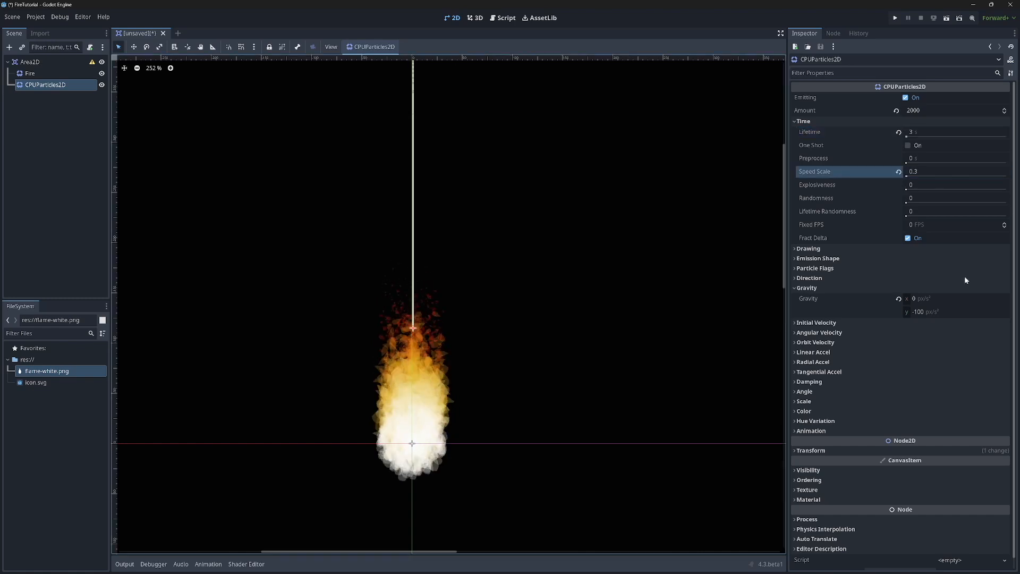
- Change the new particles' Emission Shape to Sphere Surface with a Sphere Radius of 23 px
{"action": "left_click", "coordinate": [885, 258]}
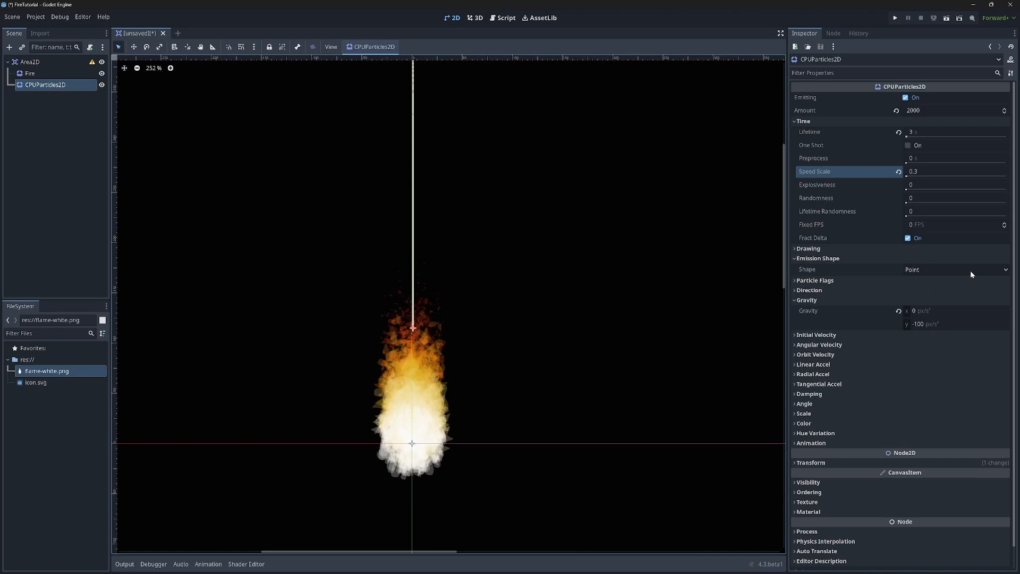
{"action": "left_click", "coordinate": [970, 270]}
{"action": "left_click", "coordinate": [953, 301]}
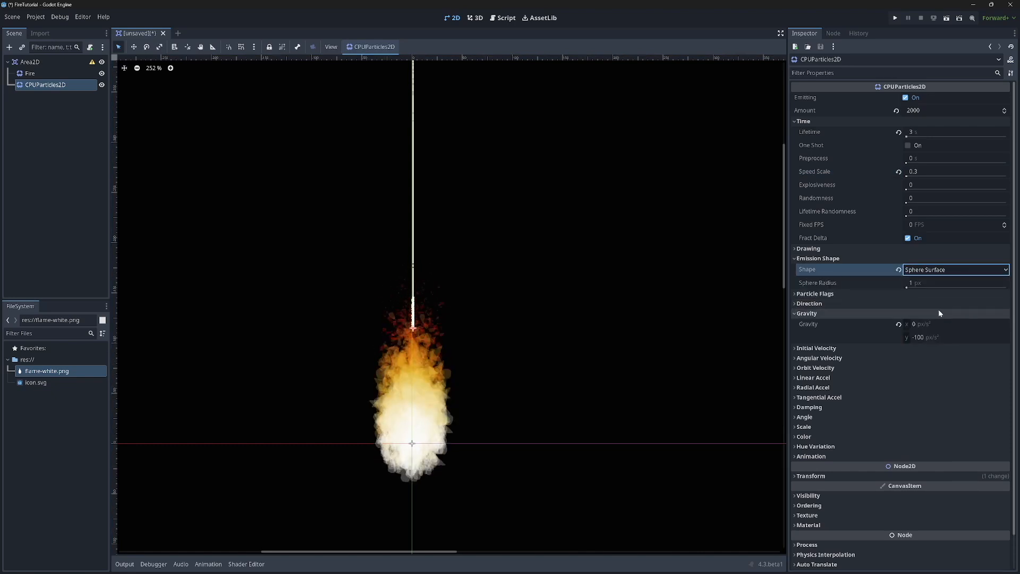
{"action": "left_click", "coordinate": [923, 285]}
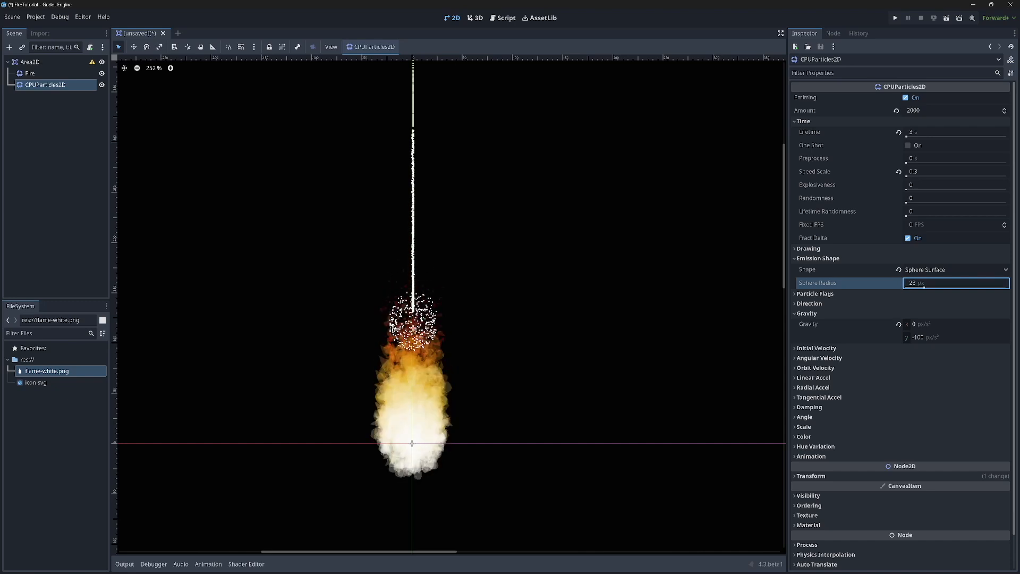
{"action": "type", "text": "23"}
{"action": "key", "text": "Return"}
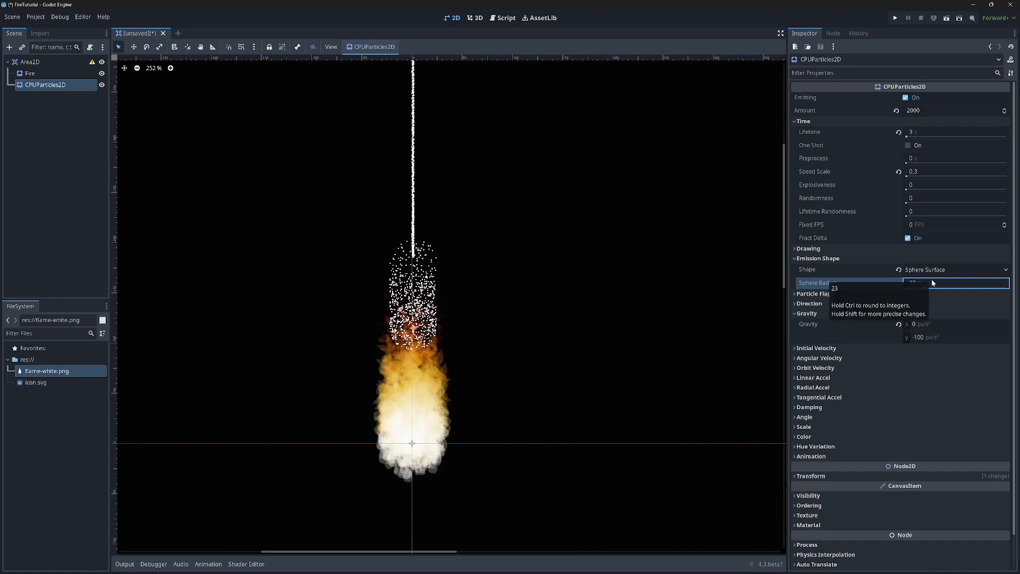
{"action": "left_click_drag", "start_coordinate": [783, 250], "coordinate": [798, 262]}
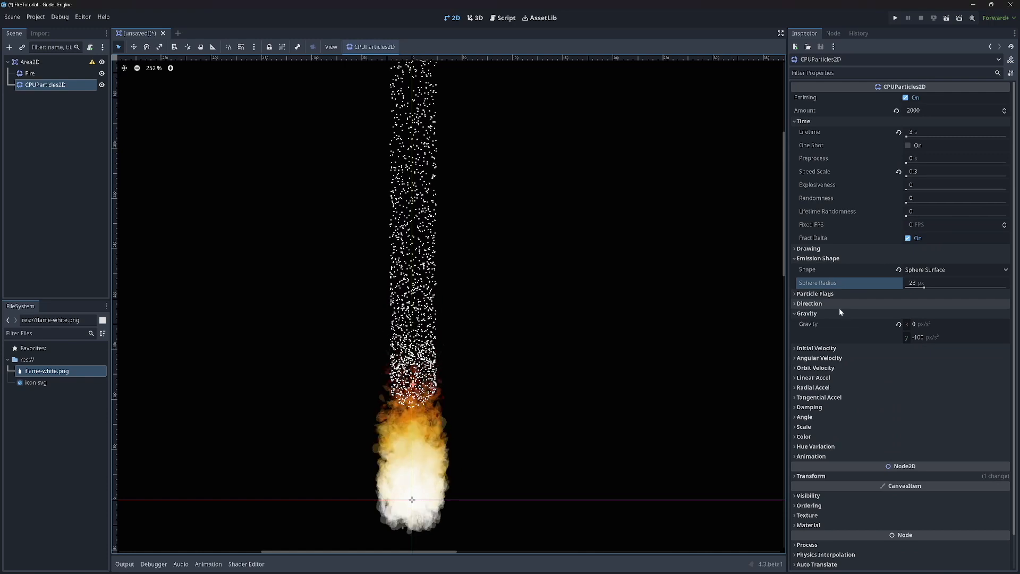
- Switch to Paint, draw a white filled circle on a transparent new canvas, and save it in the project as smoke-circle.png
{"action": "left_click", "coordinate": [838, 249]}
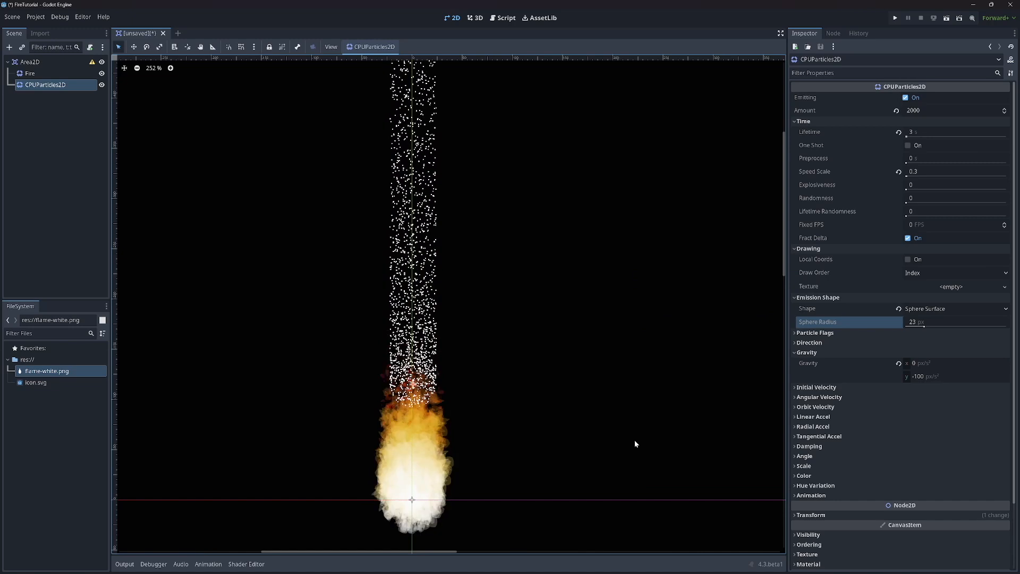
{"action": "left_click", "coordinate": [589, 566]}
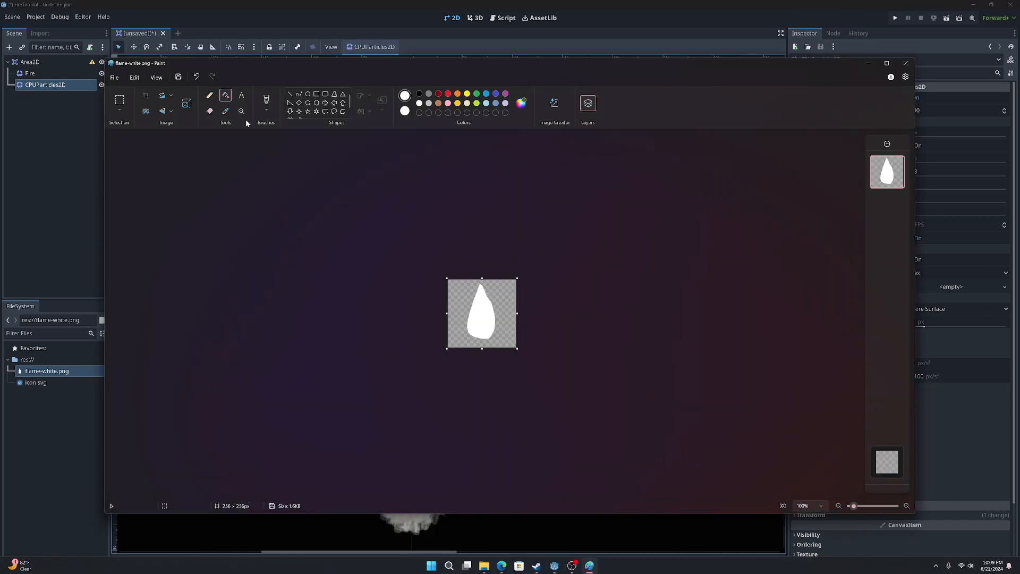
{"action": "left_click", "coordinate": [114, 77]}
{"action": "left_click", "coordinate": [125, 88]}
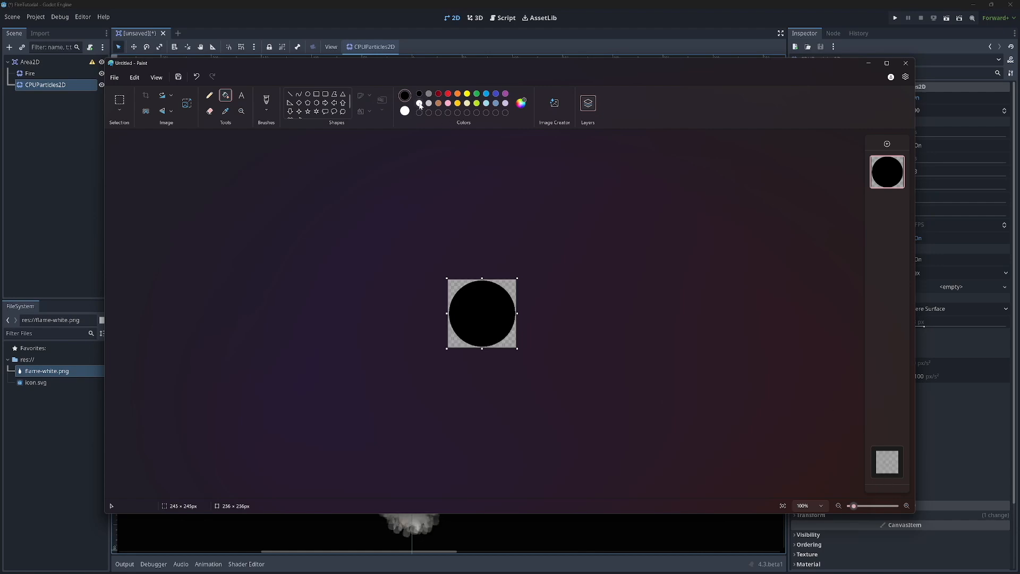
{"action": "left_click", "coordinate": [474, 307]}
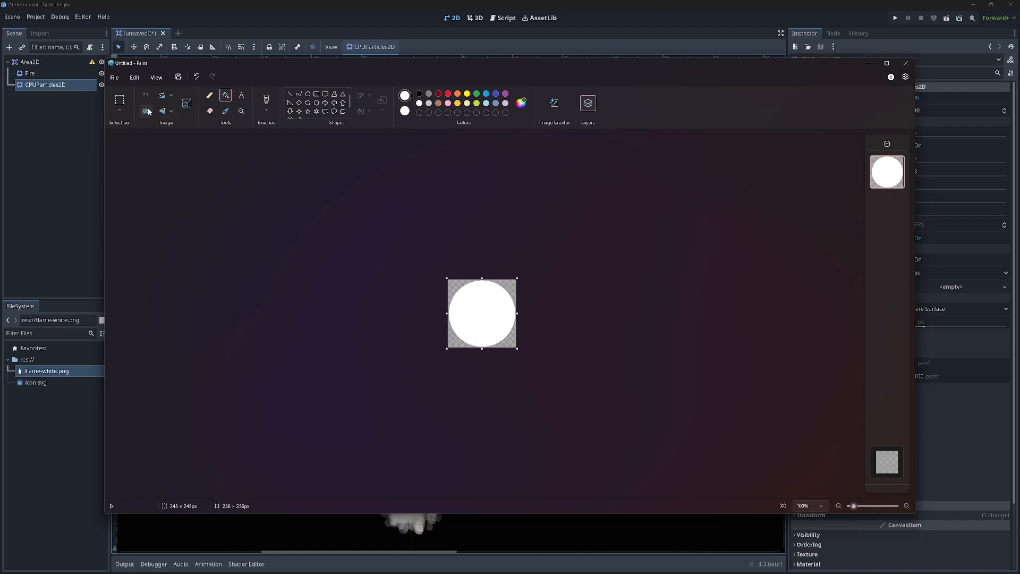
{"action": "left_click", "coordinate": [115, 77]}
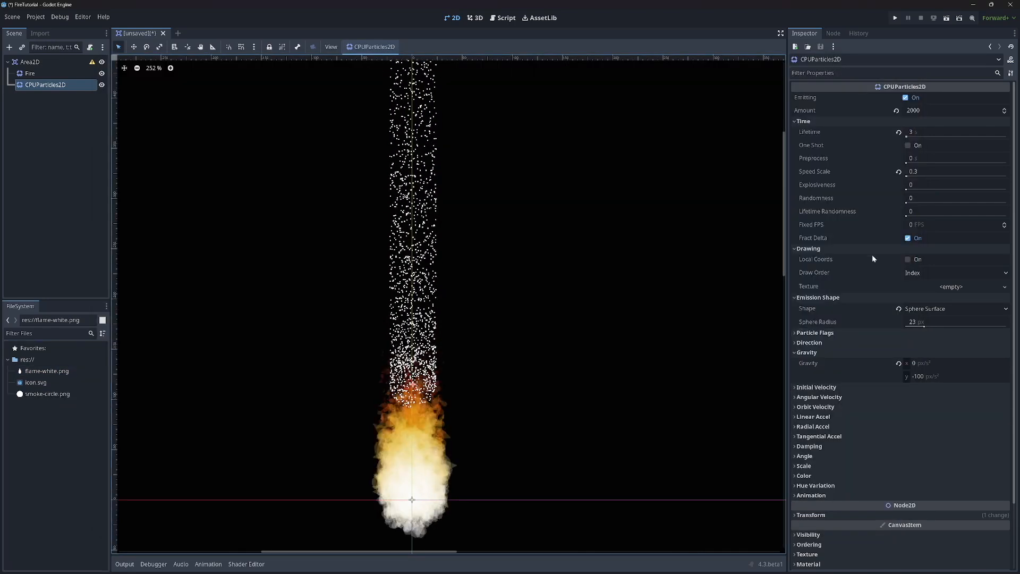
- Assign smoke-circle.png as the new particle node's Drawing texture
{"action": "left_click", "coordinate": [1004, 286]}
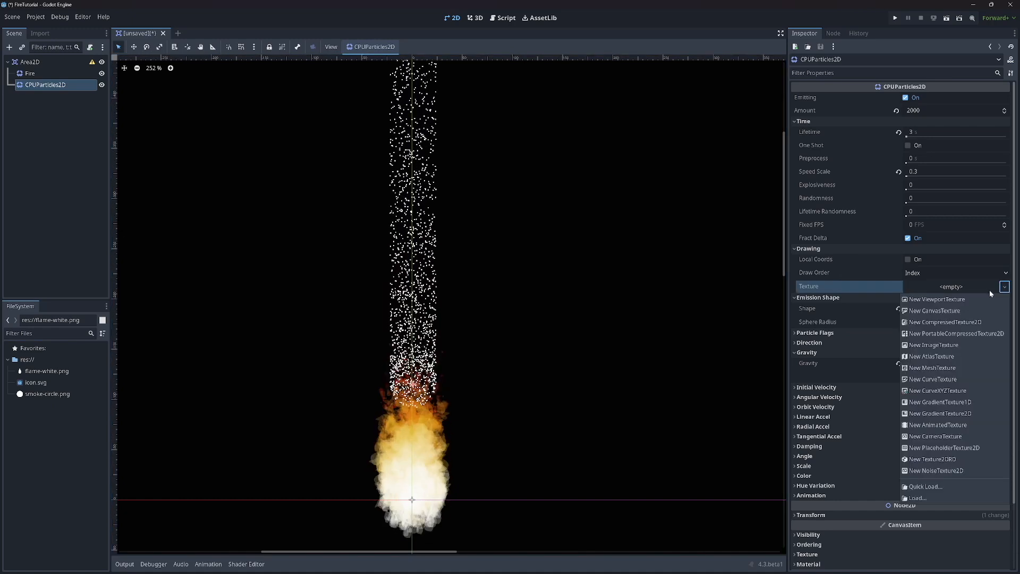
{"action": "left_click", "coordinate": [938, 345]}
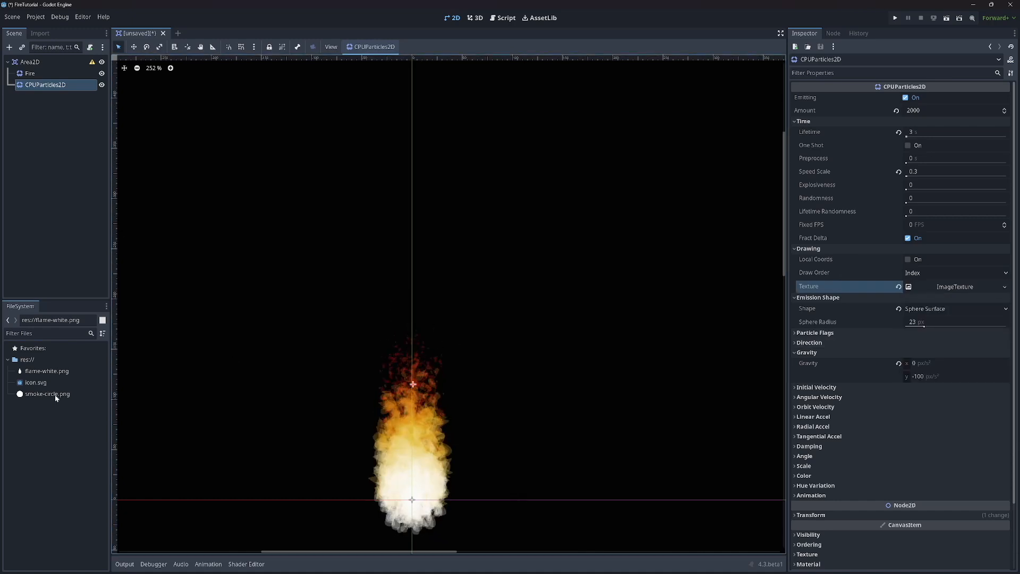
{"action": "left_click_drag", "start_coordinate": [48, 395], "coordinate": [968, 290]}
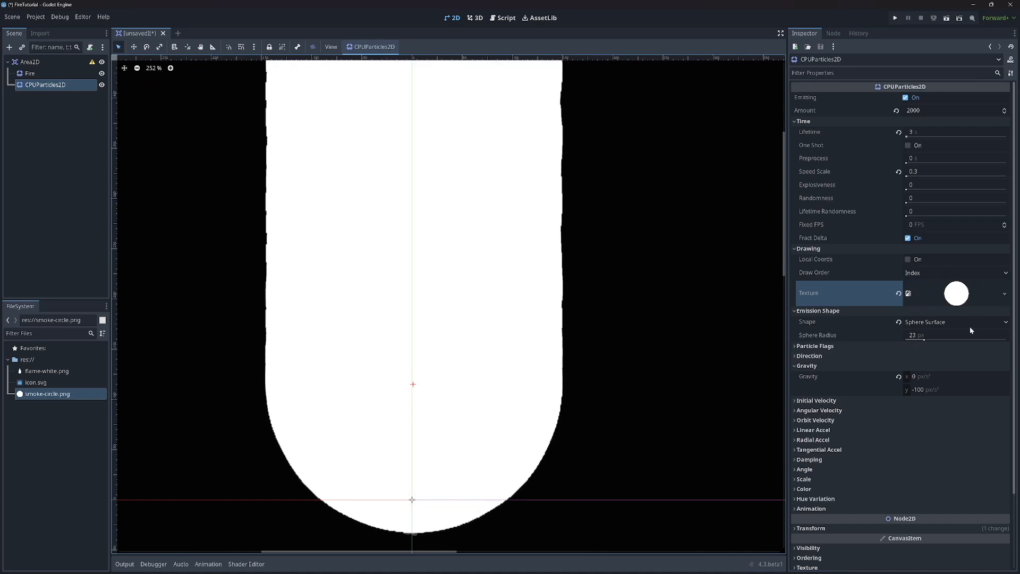
- Set the smoke particles' Scale Amount Min to 0 and Scale Amount Max to 0.1
{"action": "left_click", "coordinate": [838, 479]}
{"action": "scroll", "coordinate": [723, 425], "scroll_direction": "down", "scroll_amount": 1}
{"action": "scroll", "coordinate": [721, 422], "scroll_direction": "up", "scroll_amount": 1}
{"action": "scroll", "coordinate": [922, 473], "scroll_direction": "down", "scroll_amount": 3}
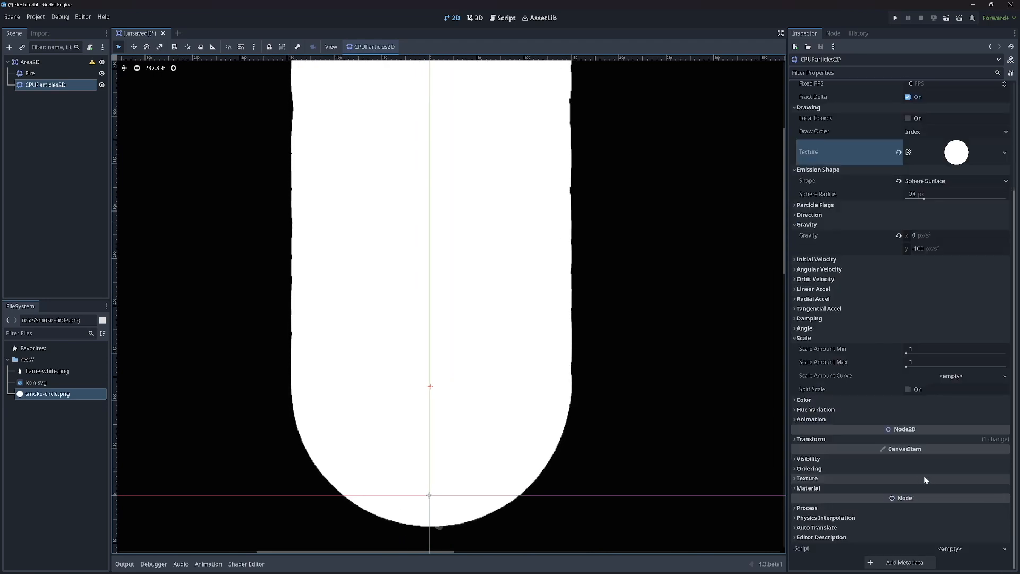
{"action": "left_click", "coordinate": [922, 349]}
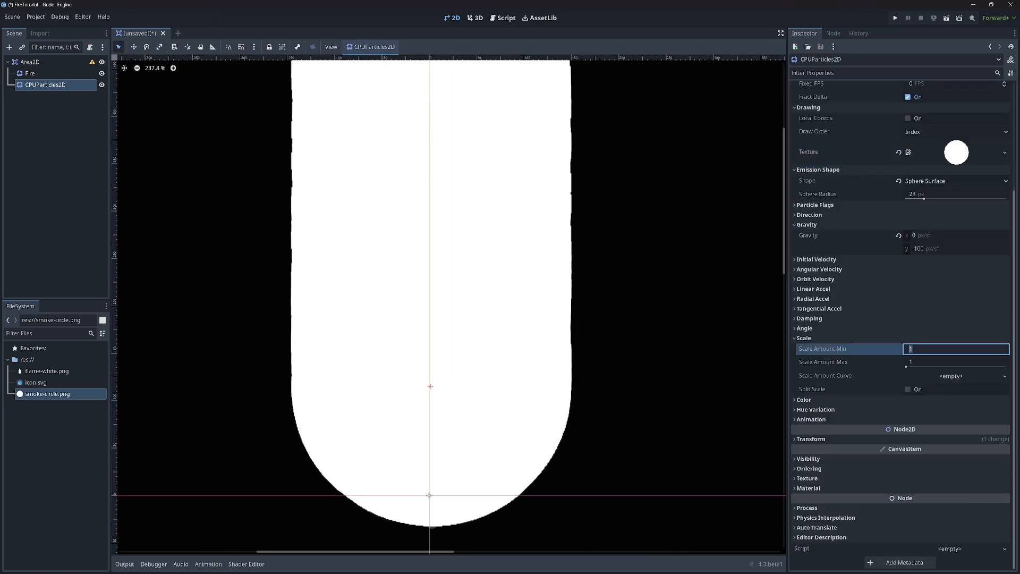
{"action": "key", "text": "Tab"}
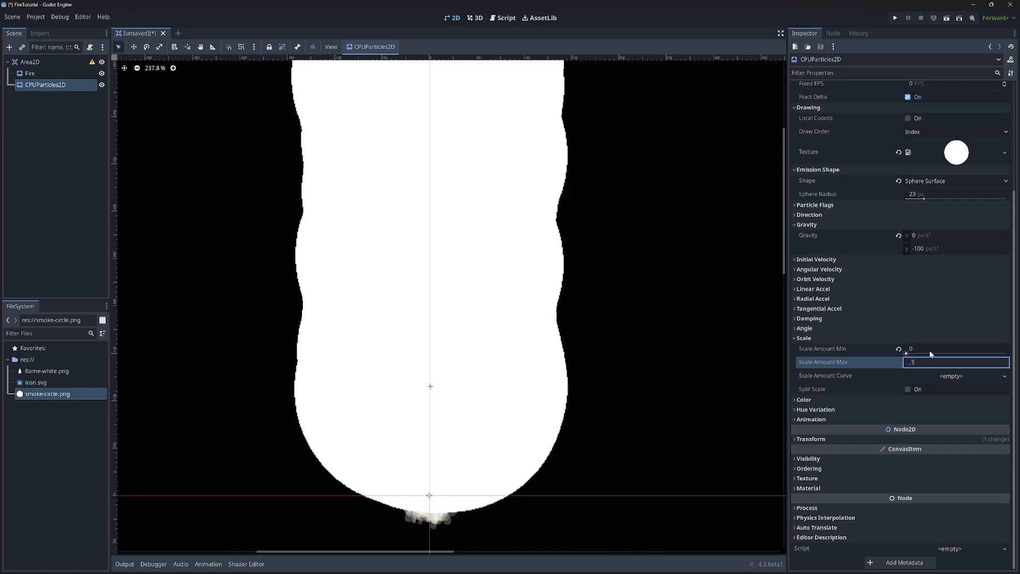
{"action": "key", "text": "shift+Tab"}
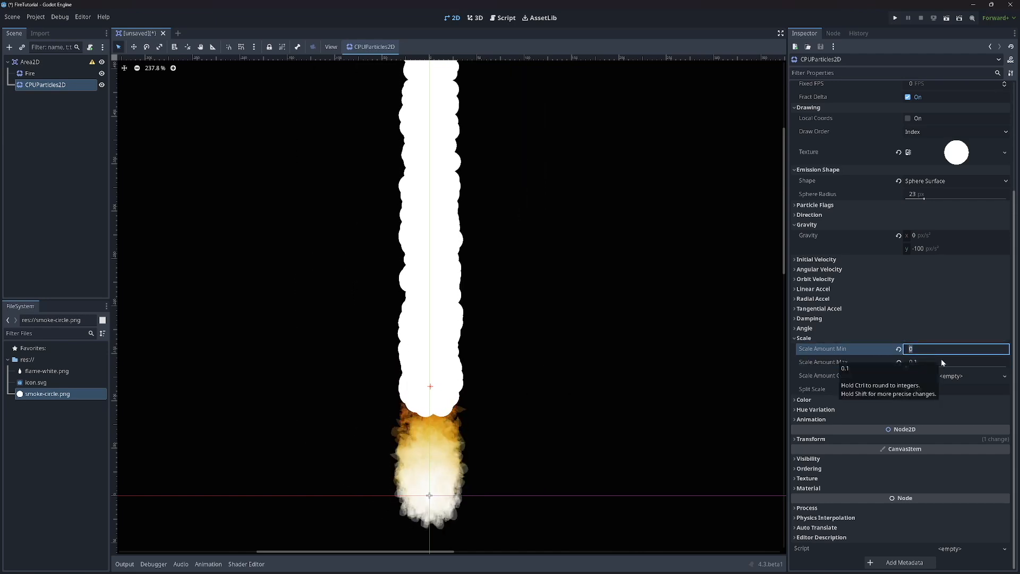
- Add a new Scale Amount Curve that rises from 0 at the start to about 0.84 at the end
{"action": "left_click", "coordinate": [1004, 376]}
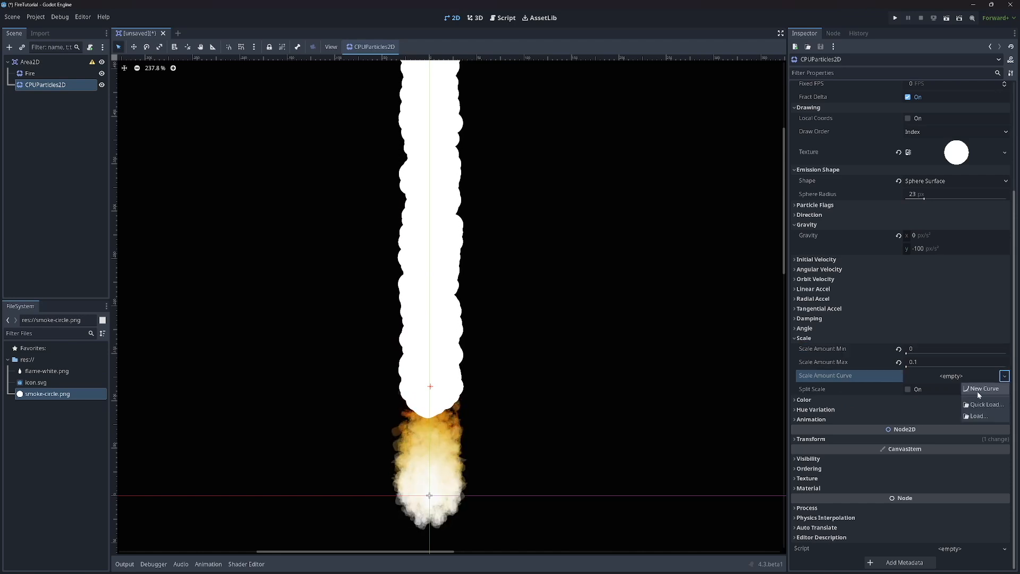
{"action": "left_click", "coordinate": [976, 390]}
{"action": "left_click", "coordinate": [909, 383]}
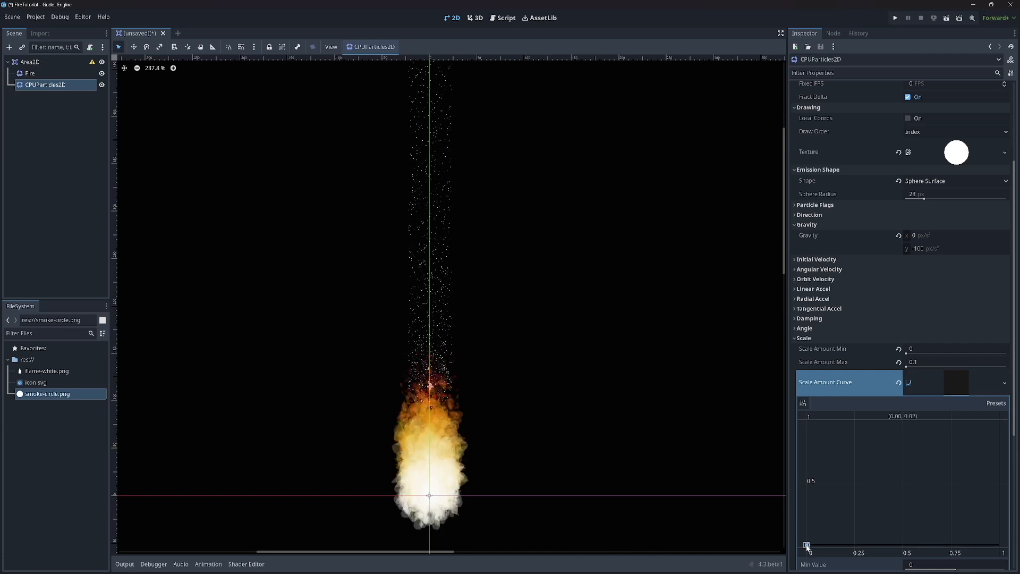
{"action": "left_click_drag", "start_coordinate": [995, 545], "coordinate": [1016, 479]}
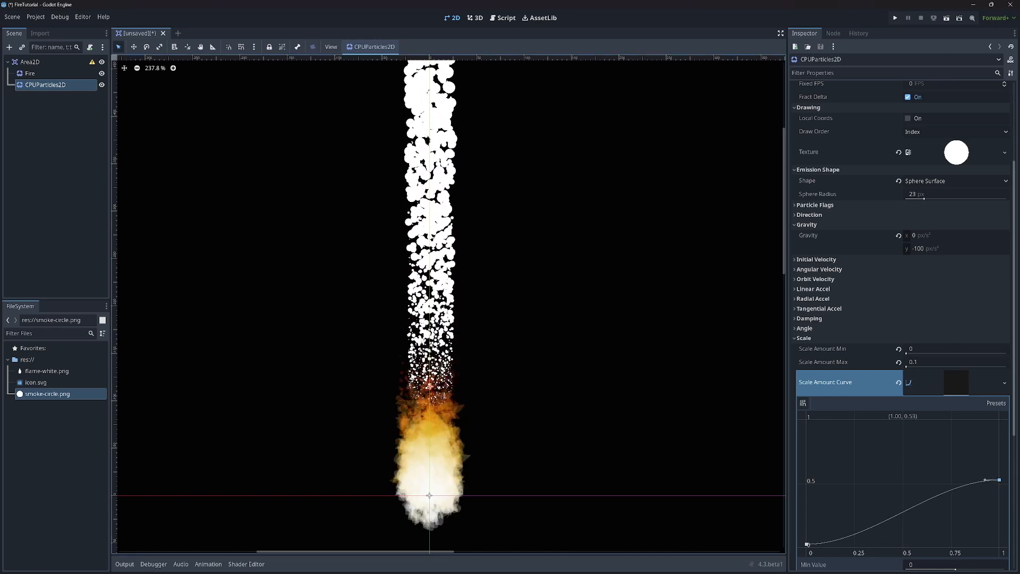
{"action": "left_click_drag", "start_coordinate": [1016, 479], "coordinate": [999, 439]}
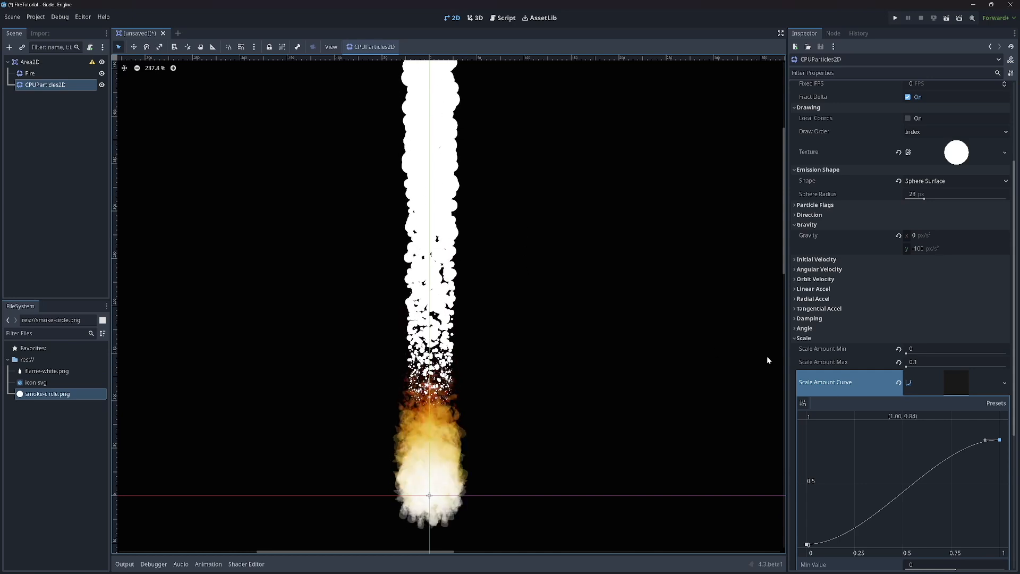
- Lower the alpha of the smoke node's Modulate colour under Visibility to 7, keeping it white
{"action": "scroll", "coordinate": [893, 393], "scroll_direction": "down", "scroll_amount": 3}
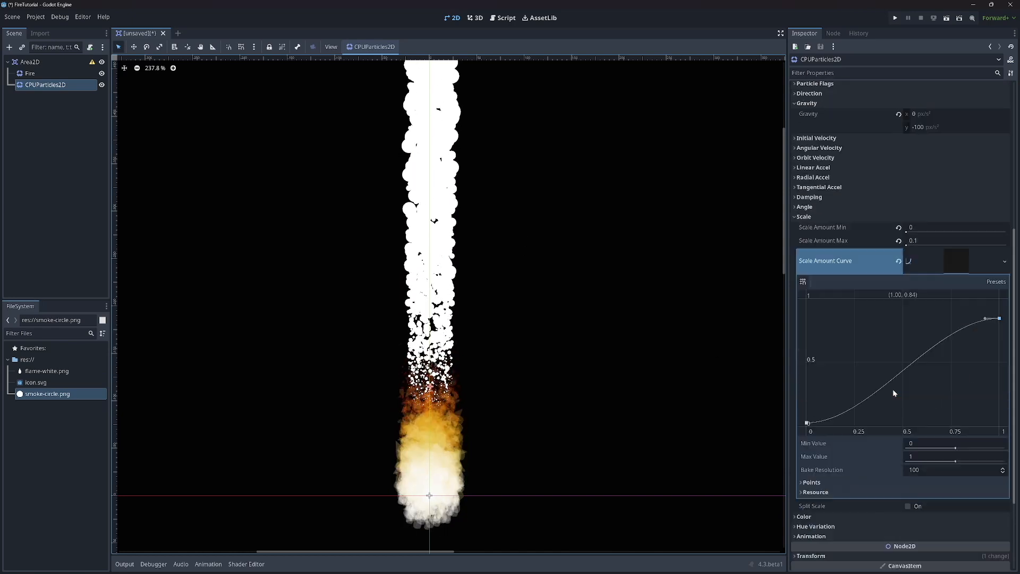
{"action": "scroll", "coordinate": [893, 389], "scroll_direction": "down", "scroll_amount": 9}
{"action": "scroll", "coordinate": [881, 435], "scroll_direction": "up", "scroll_amount": 3}
{"action": "scroll", "coordinate": [854, 472], "scroll_direction": "down", "scroll_amount": 3}
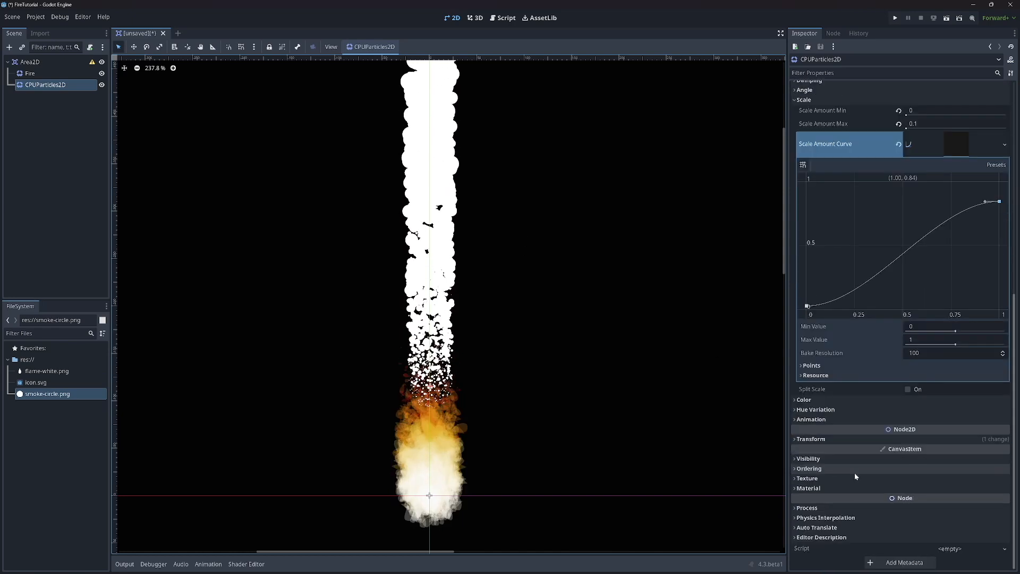
{"action": "left_click", "coordinate": [860, 459]}
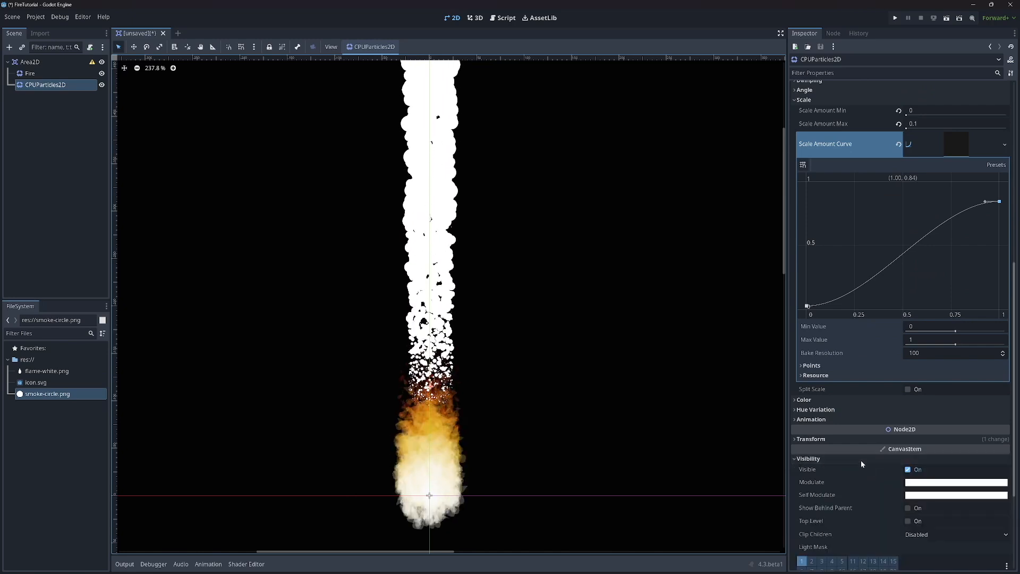
{"action": "left_click", "coordinate": [956, 482]}
{"action": "left_click", "coordinate": [950, 474]}
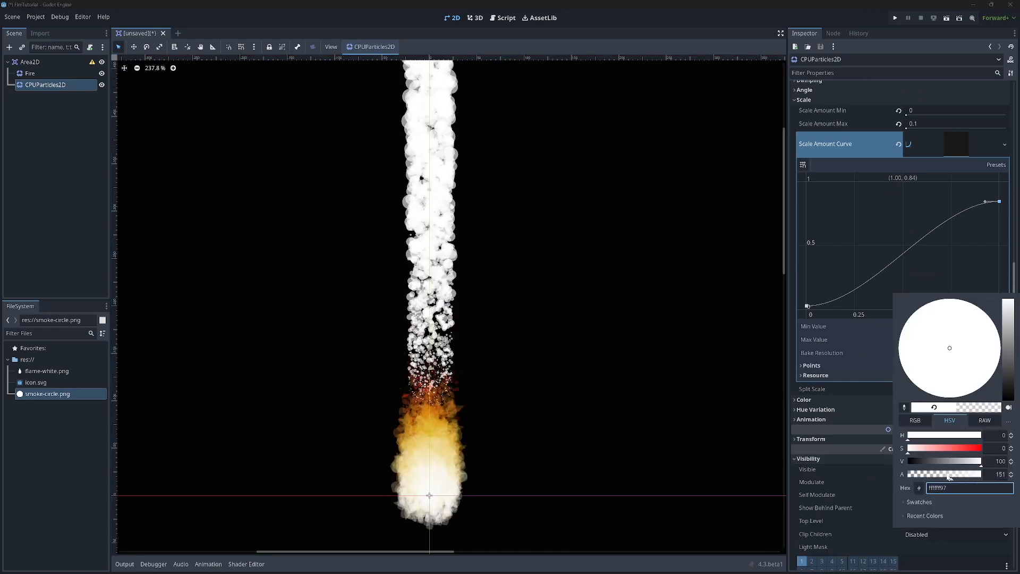
{"action": "left_click_drag", "start_coordinate": [950, 474], "coordinate": [907, 474]}
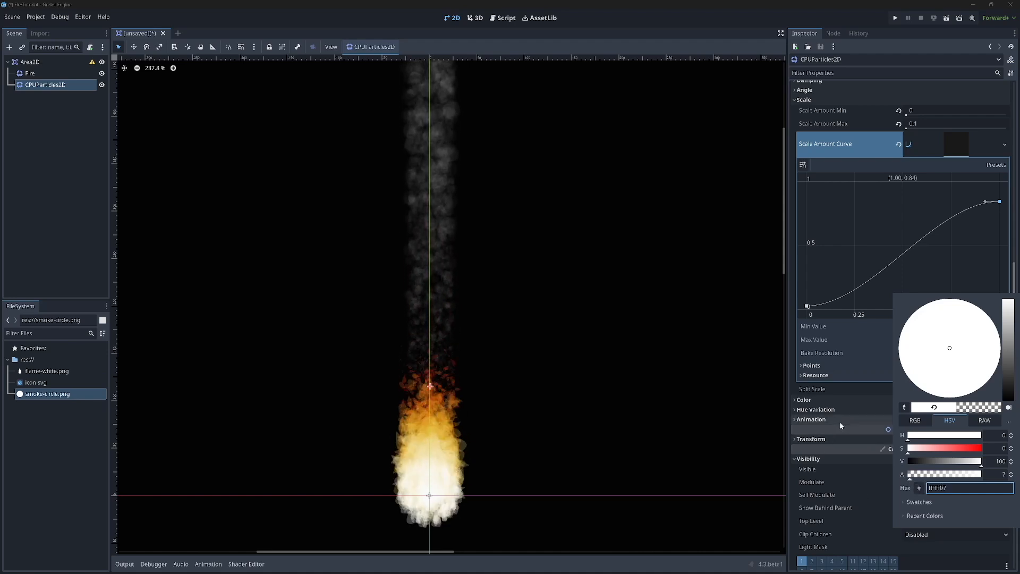
- Set the smoke particles' minimum Orbit Velocity to -0.2
{"action": "scroll", "coordinate": [907, 261], "scroll_direction": "up", "scroll_amount": 4}
{"action": "scroll", "coordinate": [907, 261], "scroll_direction": "up", "scroll_amount": 2}
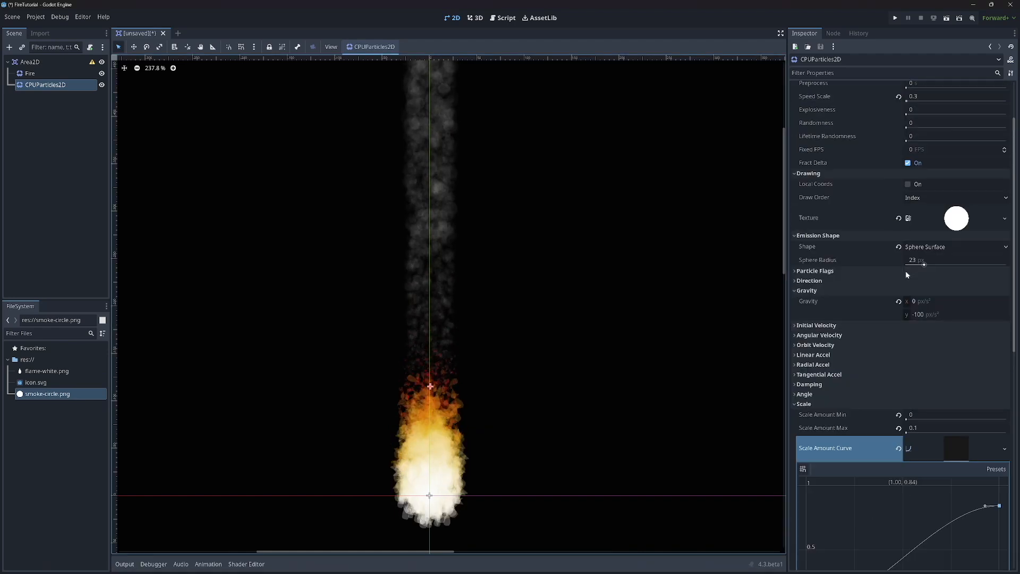
{"action": "left_click", "coordinate": [850, 345]}
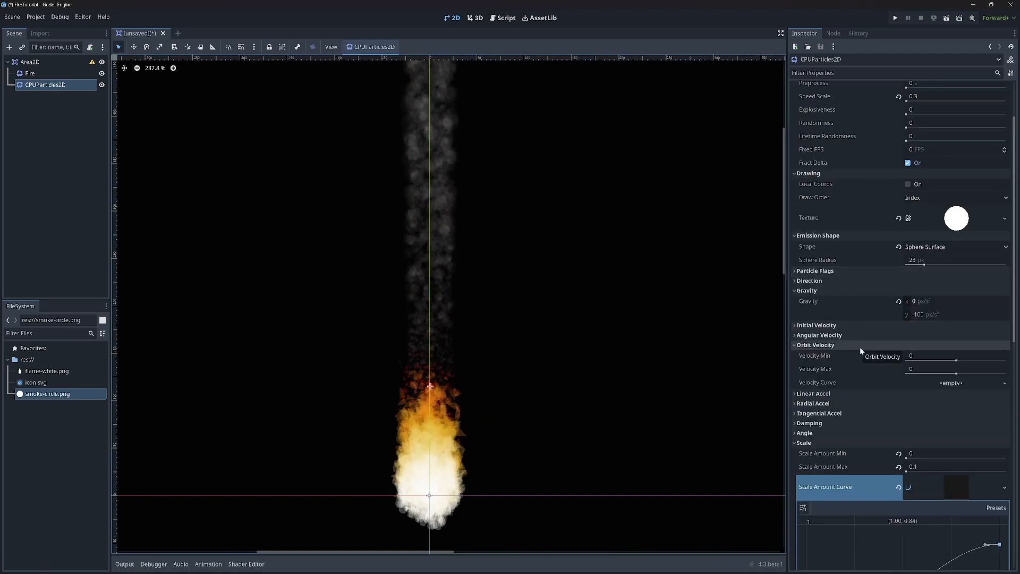
{"action": "left_click", "coordinate": [923, 355]}
{"action": "type", "text": "-0.2"}
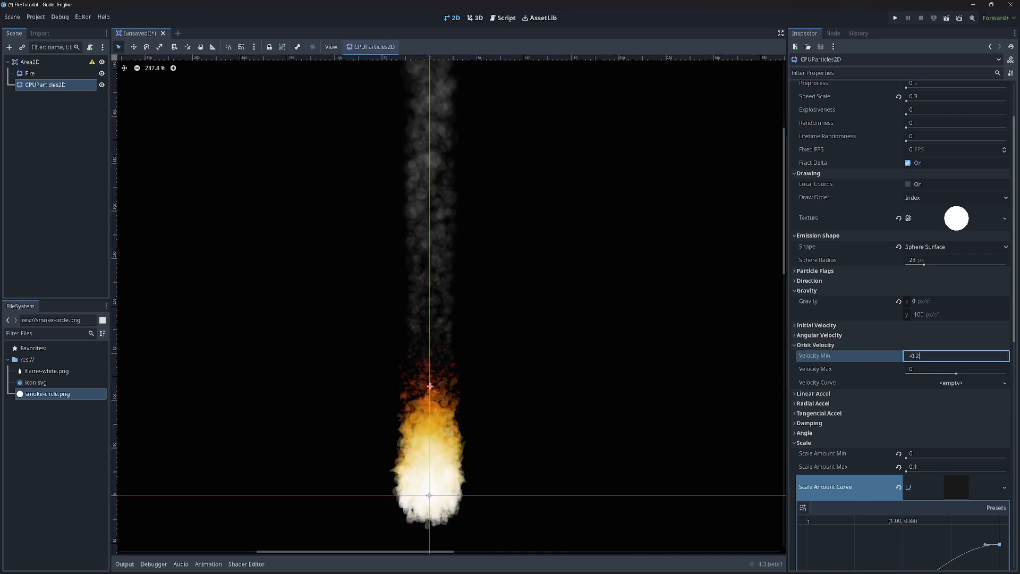
{"action": "left_click", "coordinate": [923, 368]}
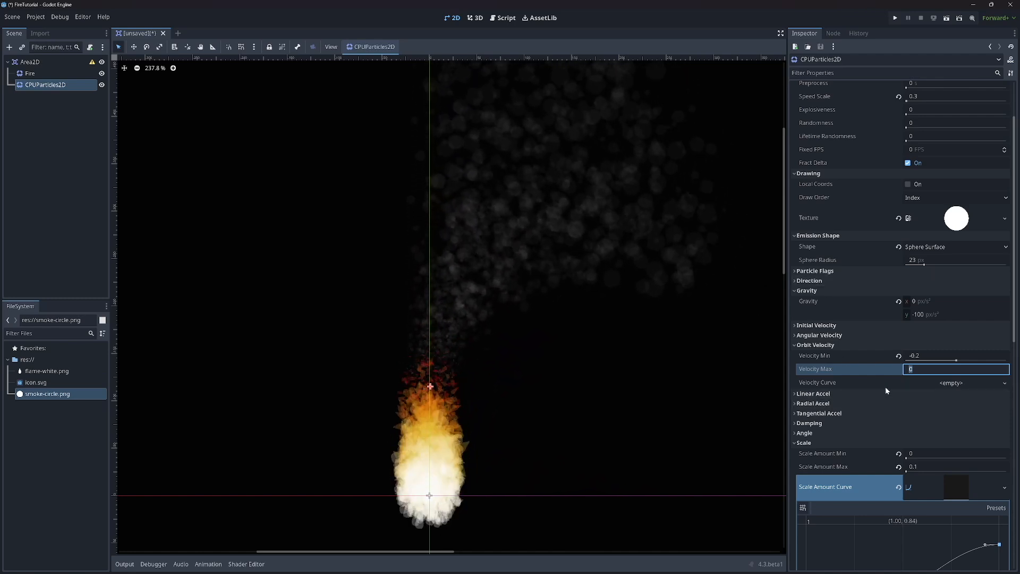
- Add a new Velocity Curve to the Orbit Velocity and raise its end point to about 162
{"action": "left_click", "coordinate": [1004, 382]}
{"action": "left_click", "coordinate": [975, 394]}
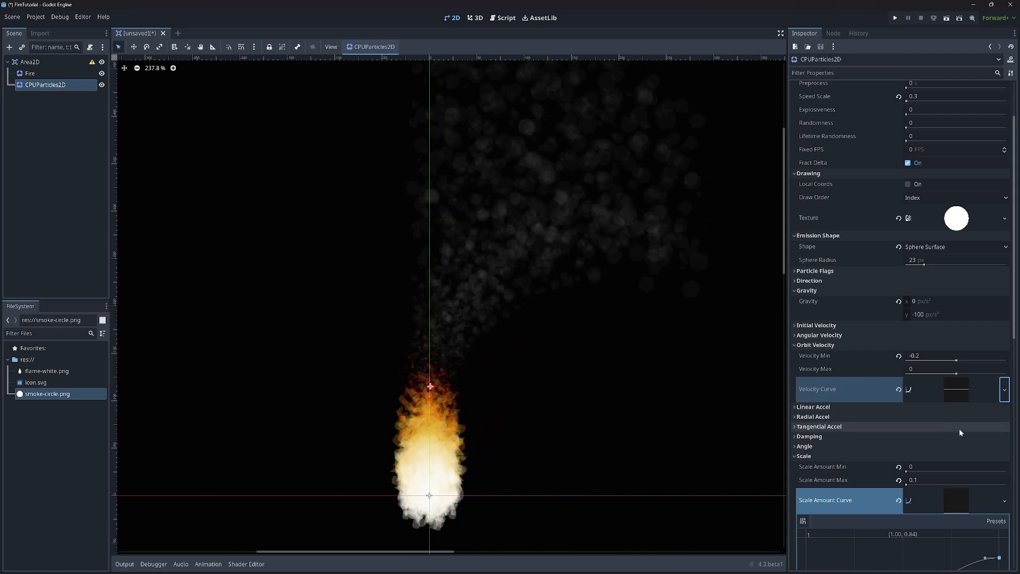
{"action": "left_click", "coordinate": [913, 388]}
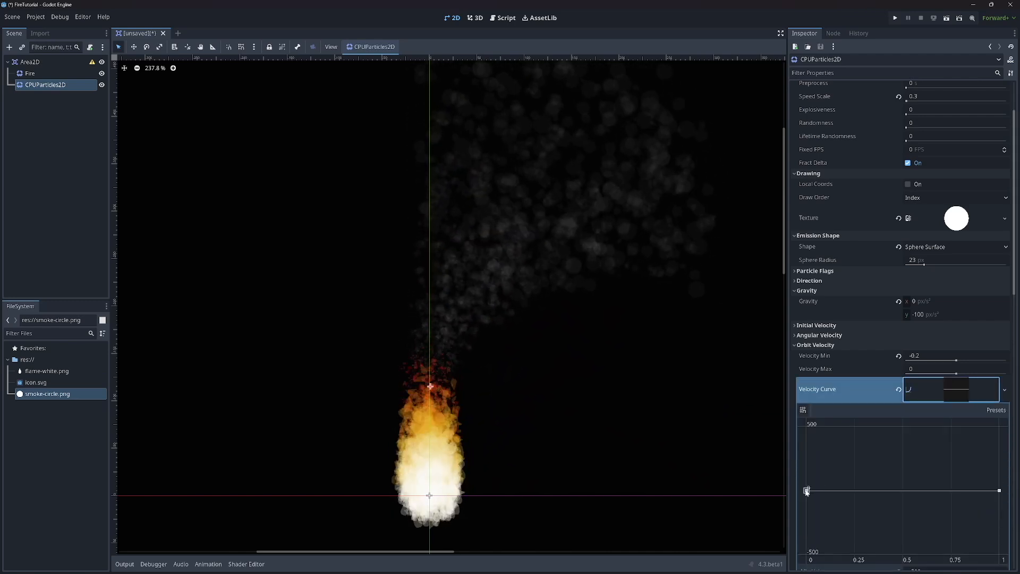
{"action": "mouse_move", "coordinate": [999, 490]}
{"action": "left_mouse_down"}
{"action": "mouse_move", "coordinate": [1007, 453]}
{"action": "mouse_move", "coordinate": [1005, 473]}
{"action": "left_mouse_up"}
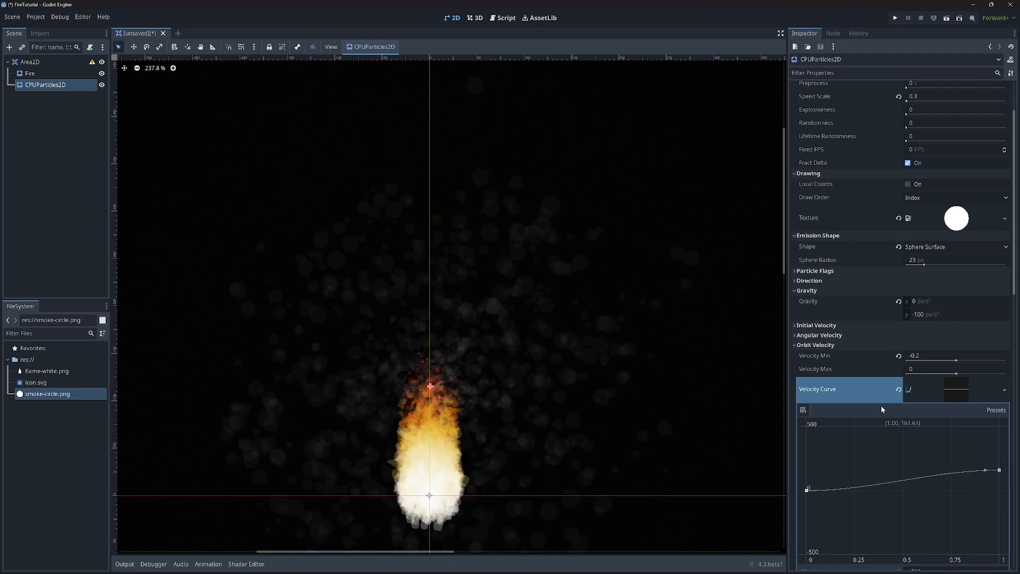
- Limit the orbit Velocity Curve's range to -1 through 1 and reshape it to rise from 0 at the start to 1 at the end
{"action": "scroll", "coordinate": [880, 406], "scroll_direction": "down", "scroll_amount": 4}
{"action": "scroll", "coordinate": [881, 405], "scroll_direction": "up", "scroll_amount": 3}
{"action": "scroll", "coordinate": [899, 470], "scroll_direction": "down", "scroll_amount": 4}
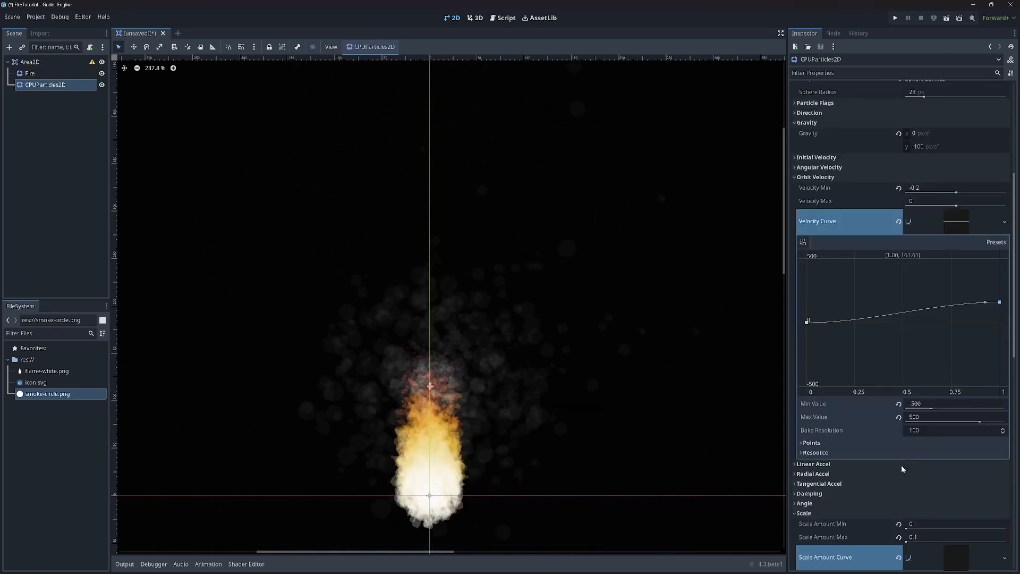
{"action": "scroll", "coordinate": [901, 466], "scroll_direction": "up", "scroll_amount": 2}
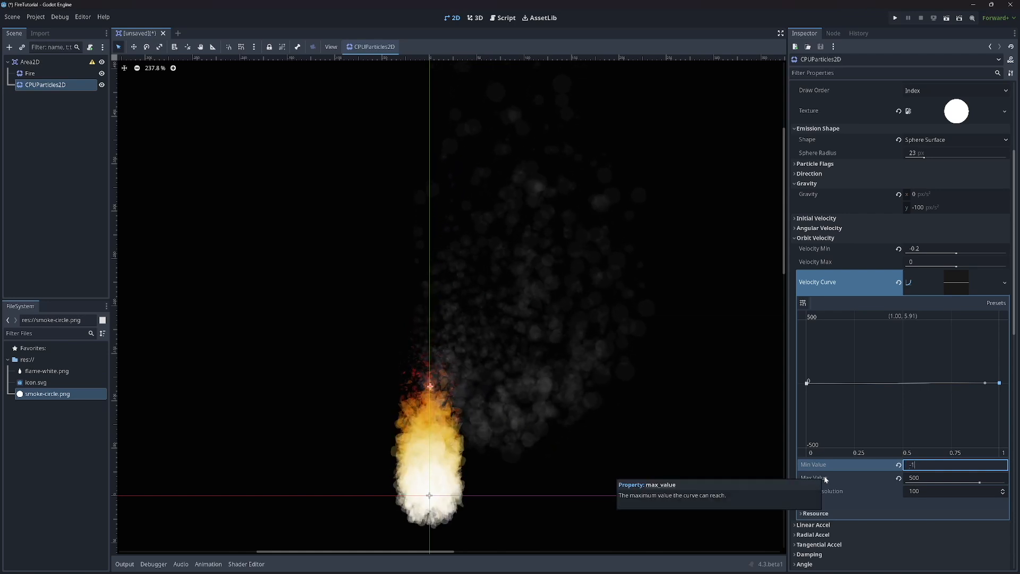
{"action": "type", "text": "-1"}
{"action": "key", "text": "Tab"}
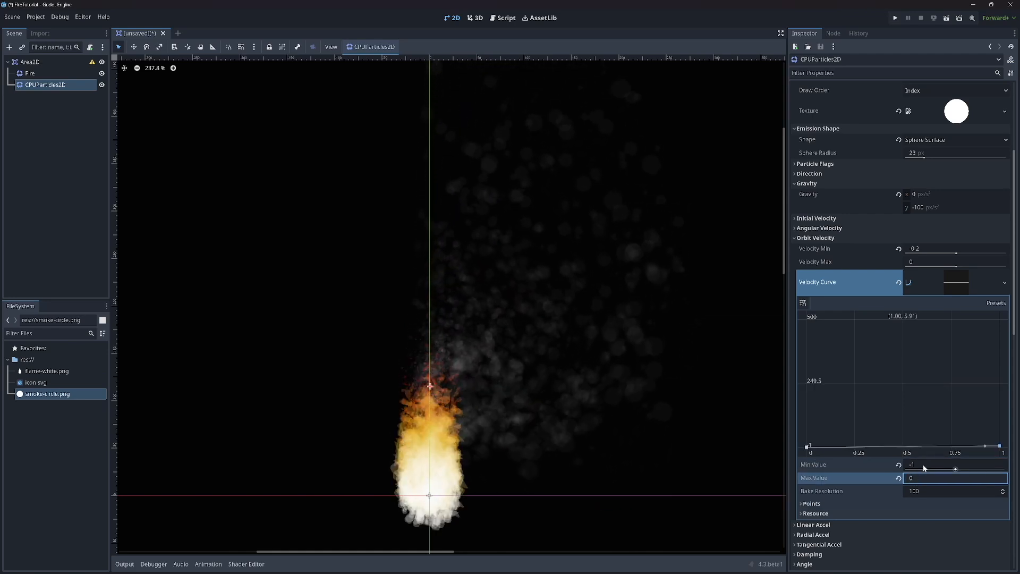
{"action": "type", "text": "1"}
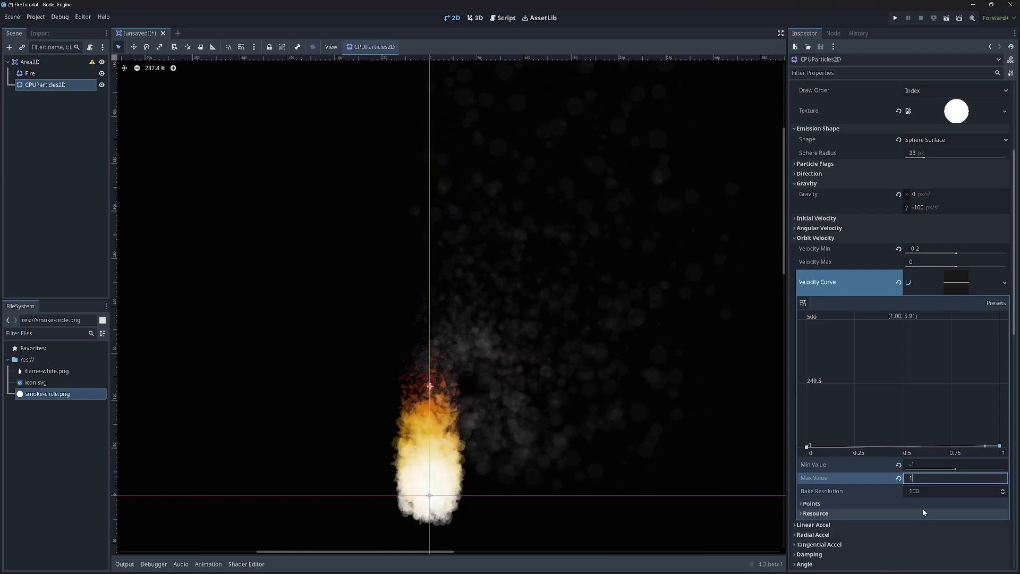
{"action": "key", "text": "Return"}
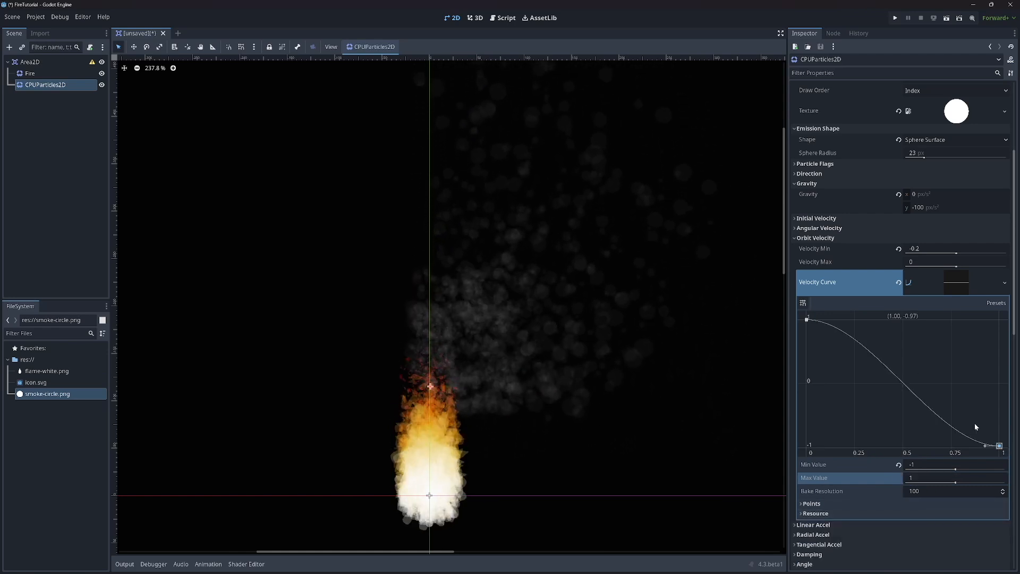
{"action": "left_click_drag", "start_coordinate": [811, 355], "coordinate": [809, 386]}
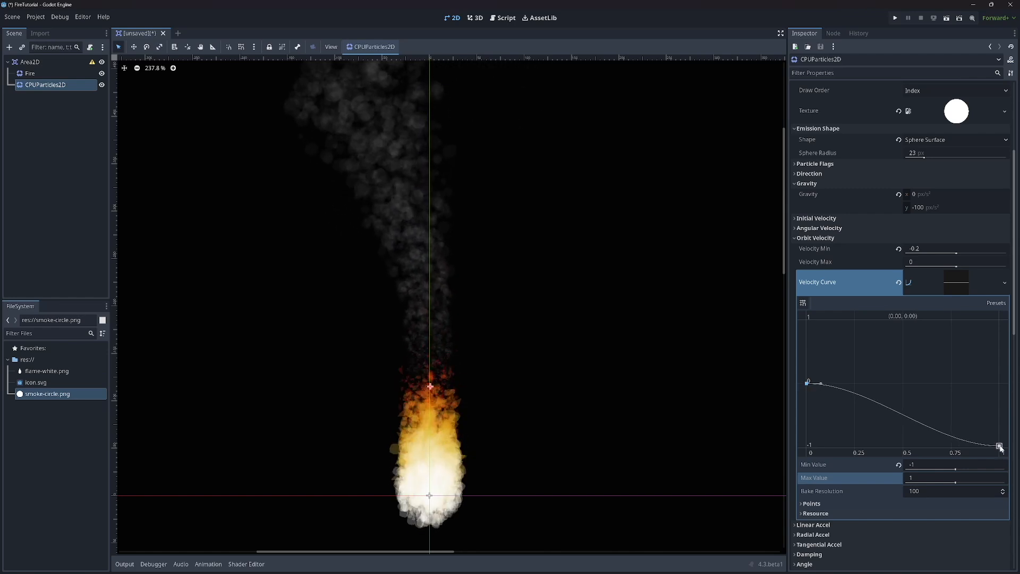
{"action": "left_click_drag", "start_coordinate": [1001, 449], "coordinate": [1016, 311]}
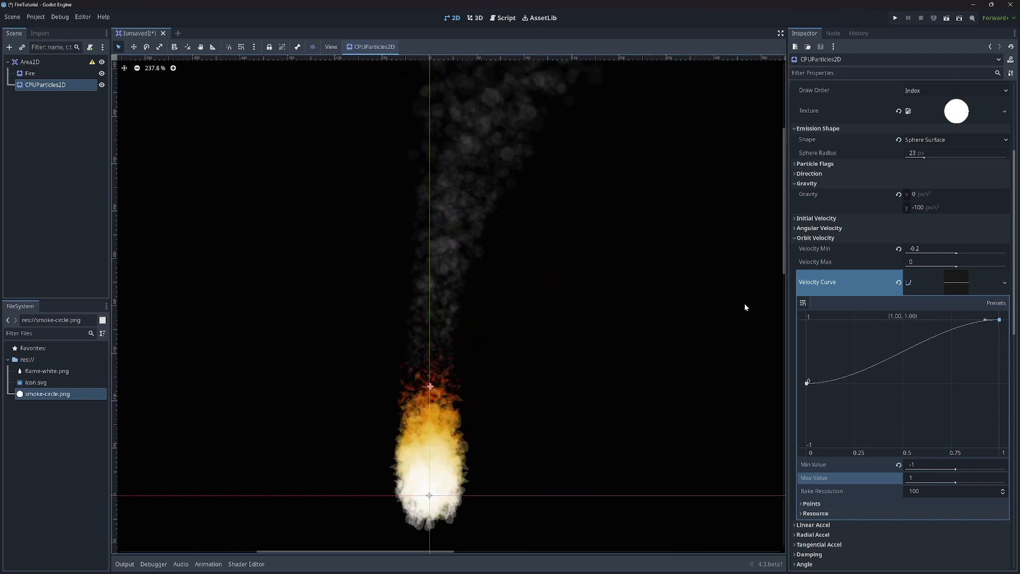
- Increase the smoke particles' Scale Amount Max to 0.3
{"action": "scroll", "coordinate": [866, 226], "scroll_direction": "down", "scroll_amount": 3}
{"action": "scroll", "coordinate": [866, 224], "scroll_direction": "up", "scroll_amount": 6}
{"action": "scroll", "coordinate": [865, 225], "scroll_direction": "down", "scroll_amount": 2}
{"action": "scroll", "coordinate": [866, 226], "scroll_direction": "down", "scroll_amount": 5}
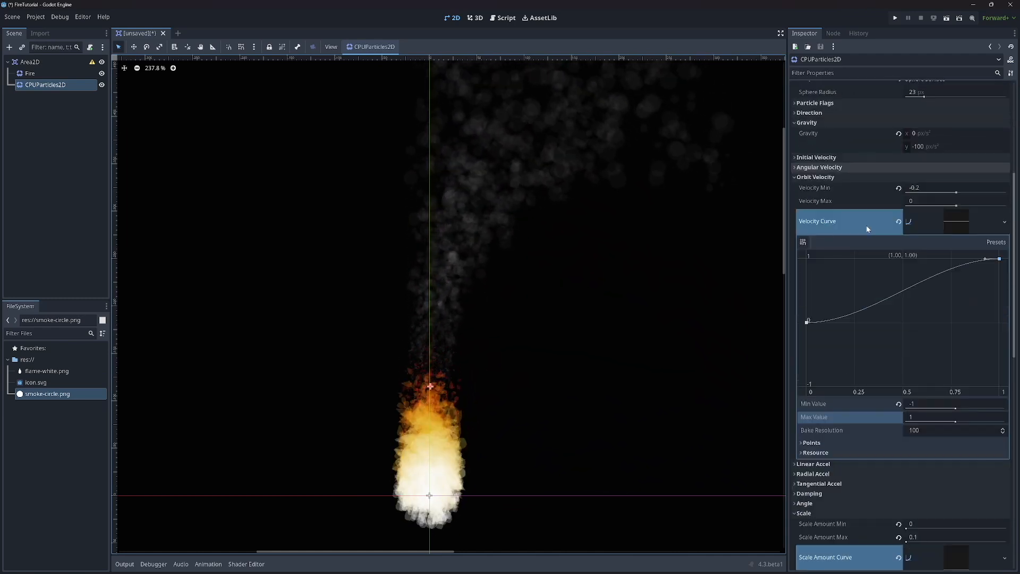
{"action": "left_click", "coordinate": [926, 356]}
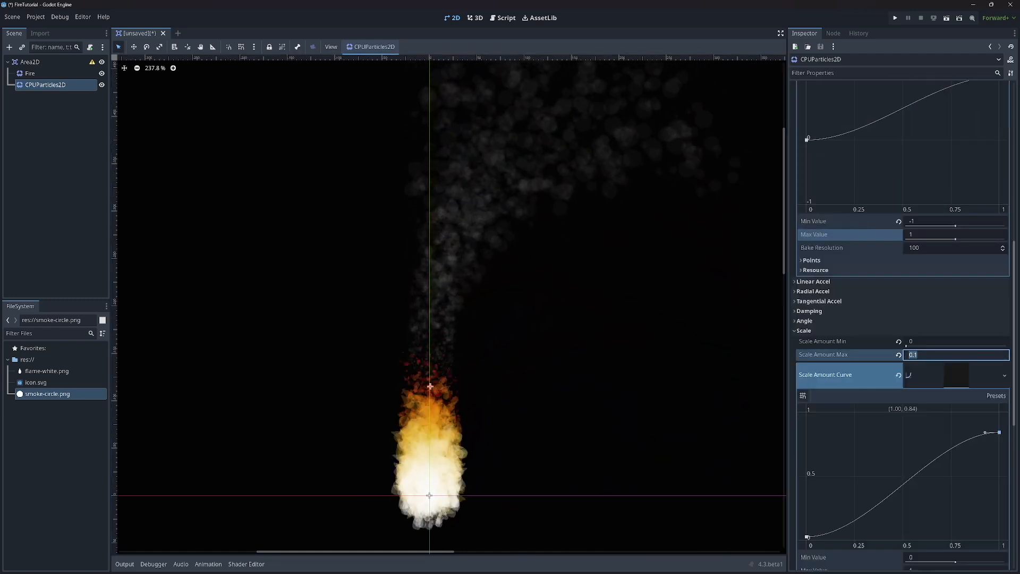
{"action": "key", "text": "Return"}
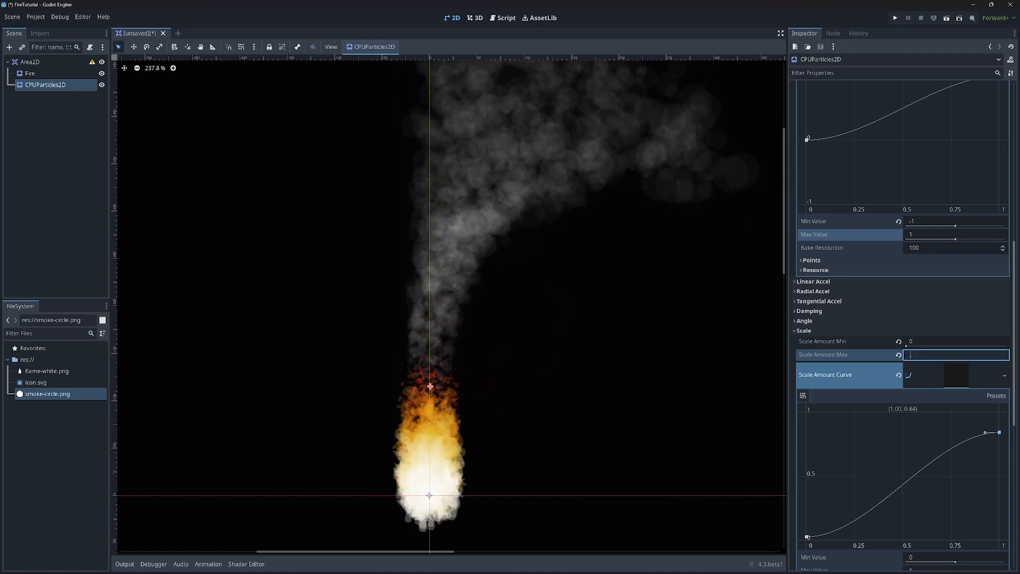
{"action": "key", "text": "Return"}
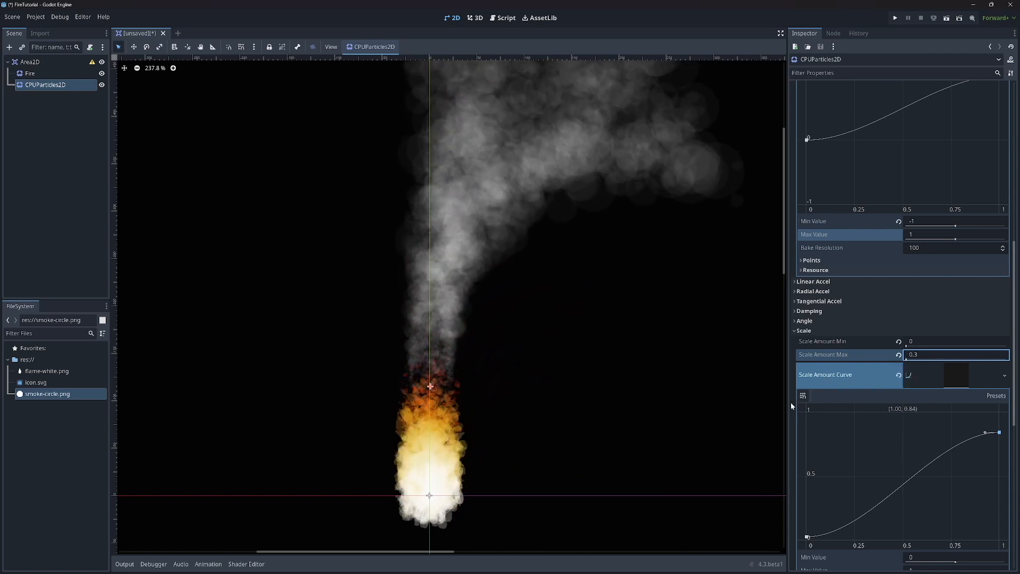
- Lower the smoke node's Modulate alpha to 3 and fine-tune it further for fainter smoke
{"action": "scroll", "coordinate": [791, 402], "scroll_direction": "down", "scroll_amount": 5}
{"action": "left_click", "coordinate": [961, 484]}
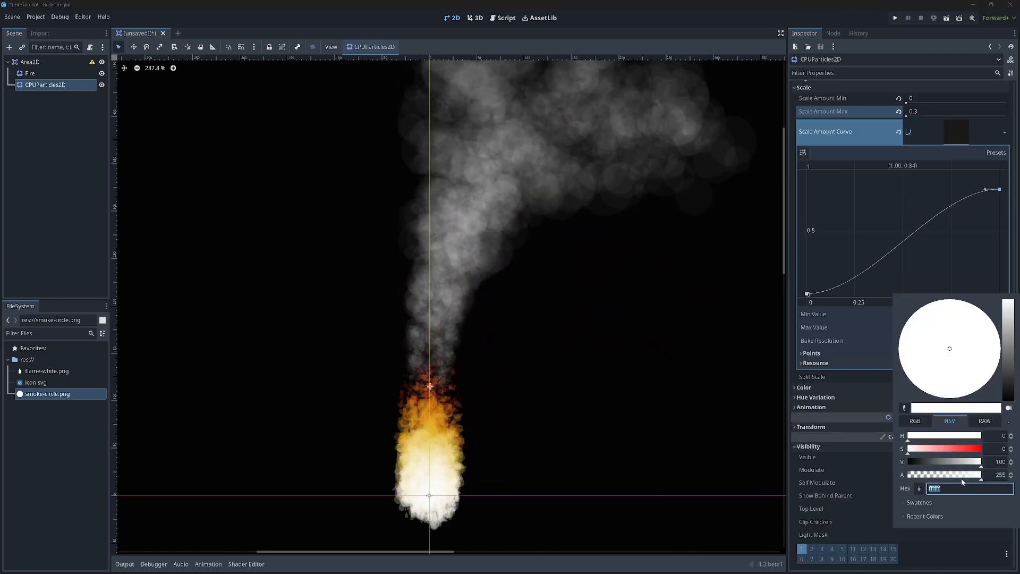
{"action": "left_click", "coordinate": [872, 474]}
{"action": "left_click", "coordinate": [934, 472]}
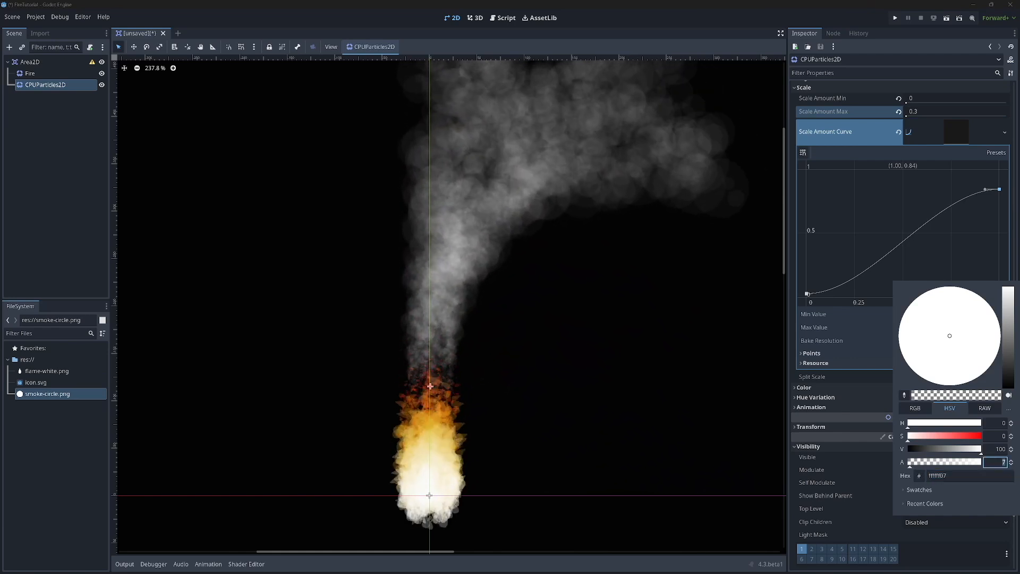
{"action": "type", "text": "3"}
{"action": "key", "text": "Return"}
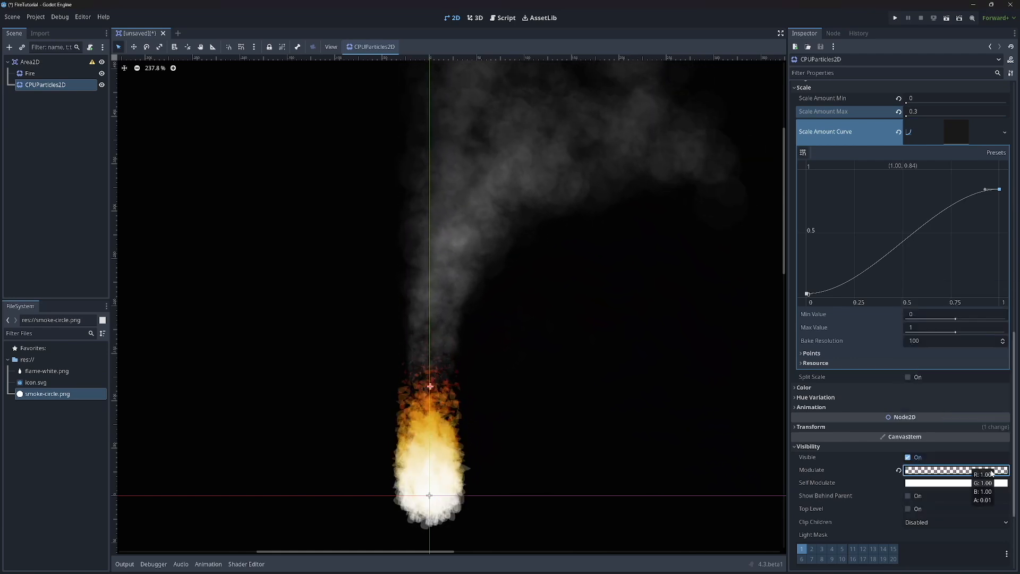
{"action": "left_click", "coordinate": [956, 471]}
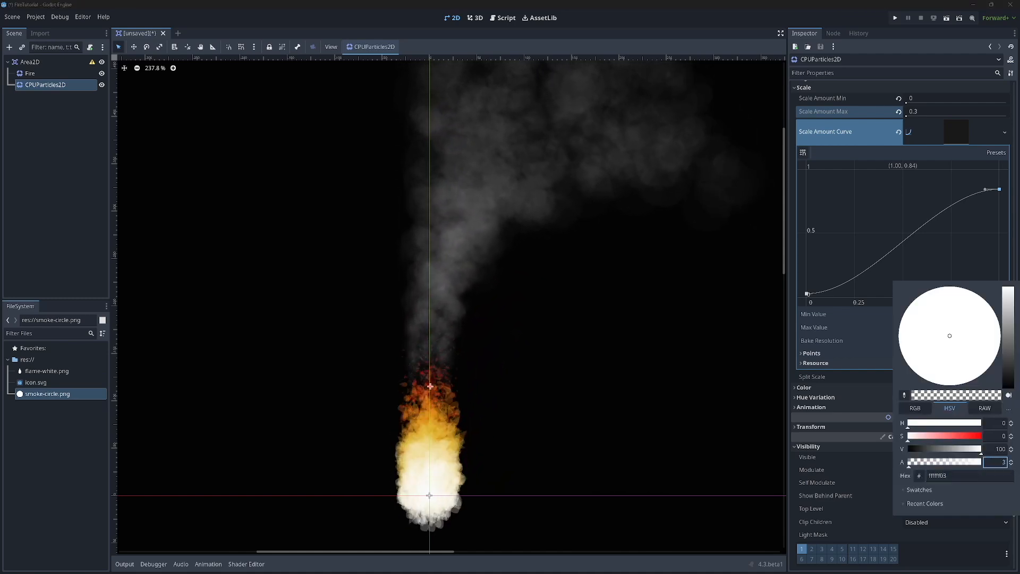
{"action": "key", "text": "Return"}
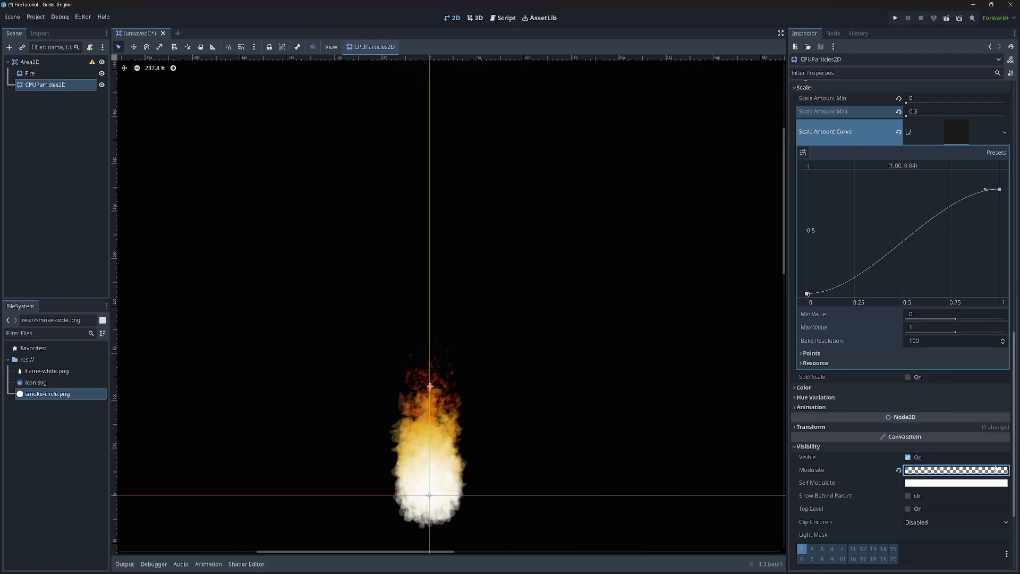
{"action": "left_click", "coordinate": [976, 471]}
{"action": "key", "text": "Return"}
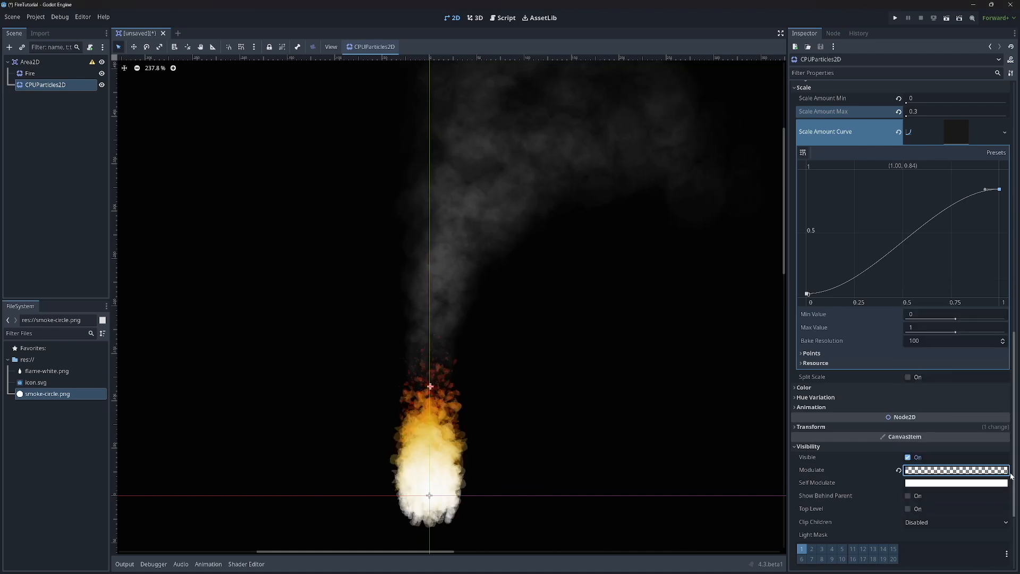
- Move the smoke particle node straight down a little so its origin sits inside the upper part of the flame
{"action": "middle_click_drag", "start_coordinate": [606, 389], "coordinate": [549, 356]}
{"action": "scroll", "coordinate": [588, 349], "scroll_direction": "up", "scroll_amount": 6}
{"action": "scroll", "coordinate": [663, 314], "scroll_direction": "down", "scroll_amount": 9}
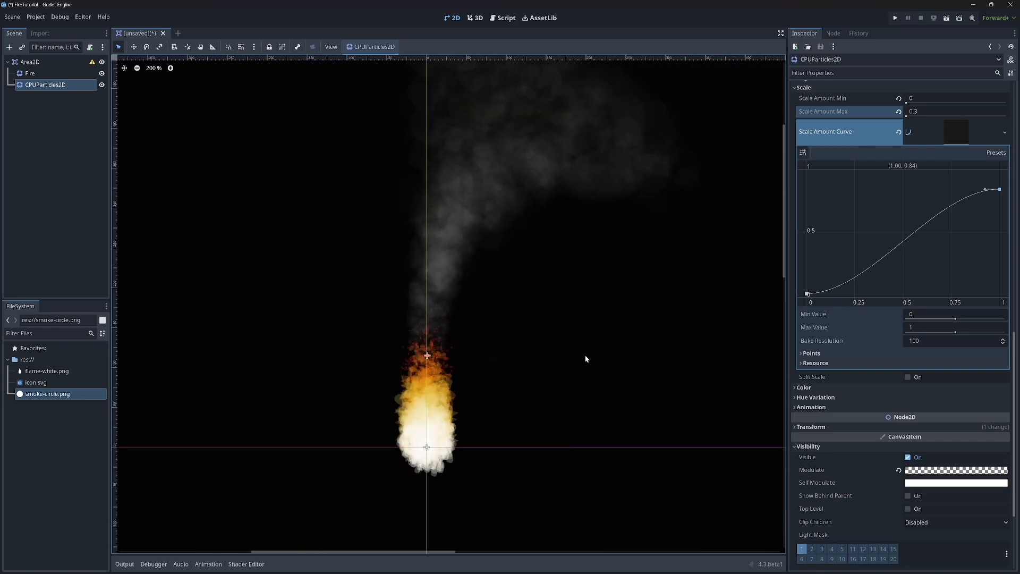
{"action": "scroll", "coordinate": [585, 355], "scroll_direction": "down", "scroll_amount": 1}
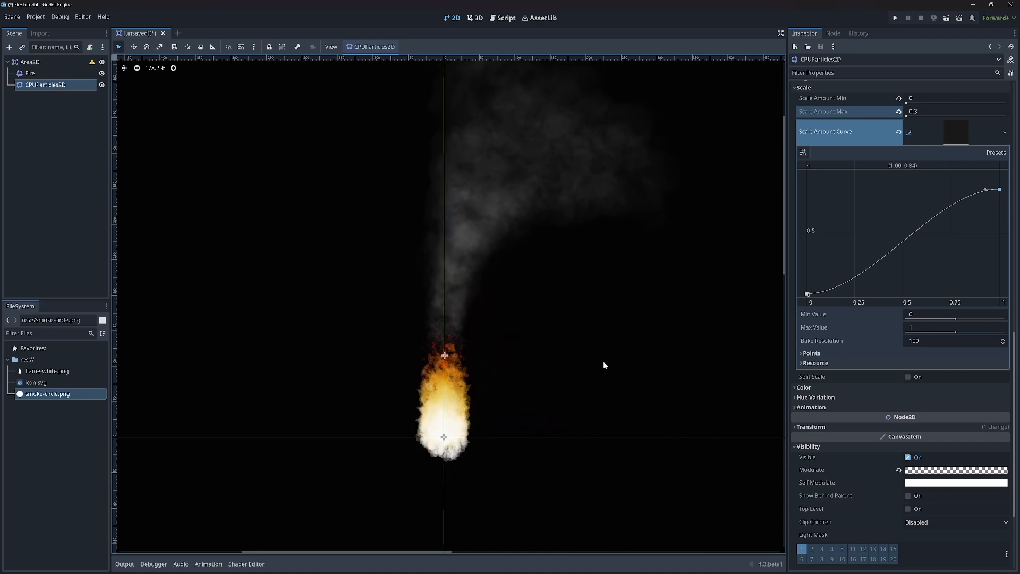
{"action": "mouse_move", "coordinate": [444, 356]}
{"action": "left_mouse_down"}
{"action": "mouse_move", "coordinate": [521, 350]}
{"action": "mouse_move", "coordinate": [452, 368]}
{"action": "mouse_move", "coordinate": [438, 353]}
{"action": "mouse_move", "coordinate": [444, 376]}
{"action": "left_mouse_up"}
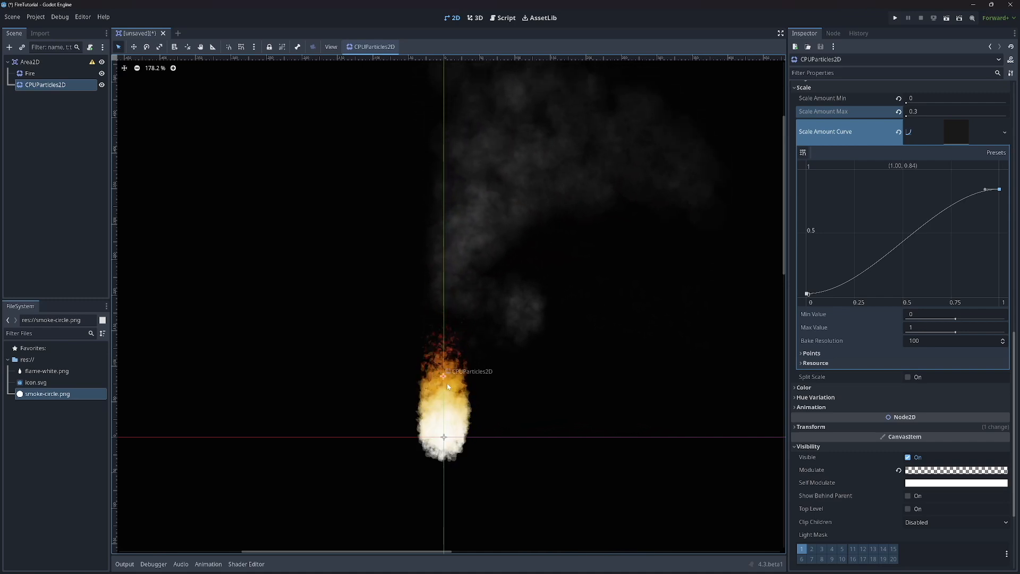